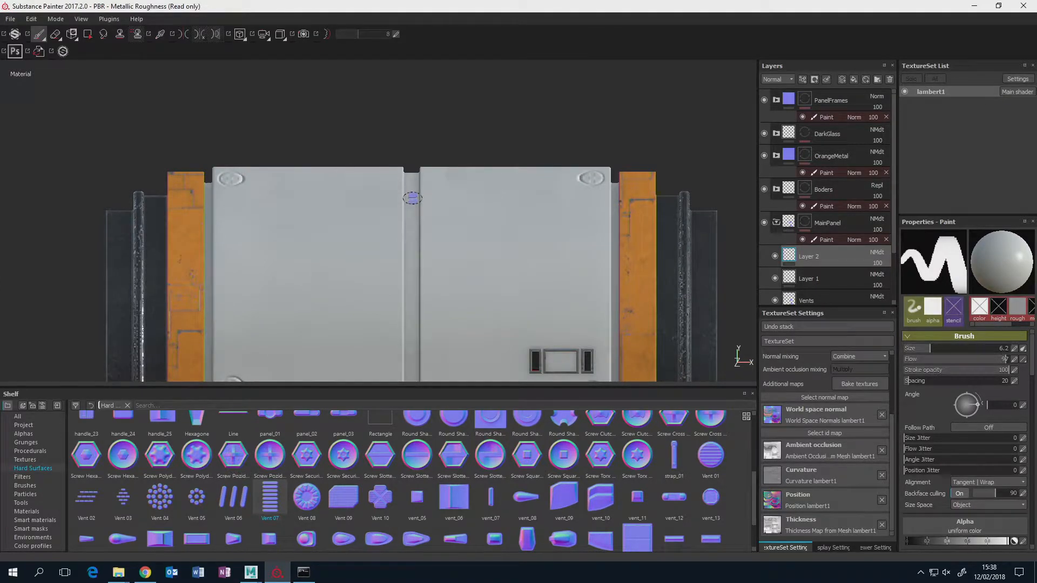
# Examine the panel model's front details and sides, and browse the hard surface stamps on the shelf.
pyautogui.keyDown('alt'); pyautogui.moveTo(432, 275); pyautogui.dragTo(417, 107, button='middle'); pyautogui.keyUp('alt')
pyautogui.keyDown('alt'); pyautogui.moveTo(416, 252); pyautogui.dragTo(416, 135, button='middle'); pyautogui.keyUp('alt')
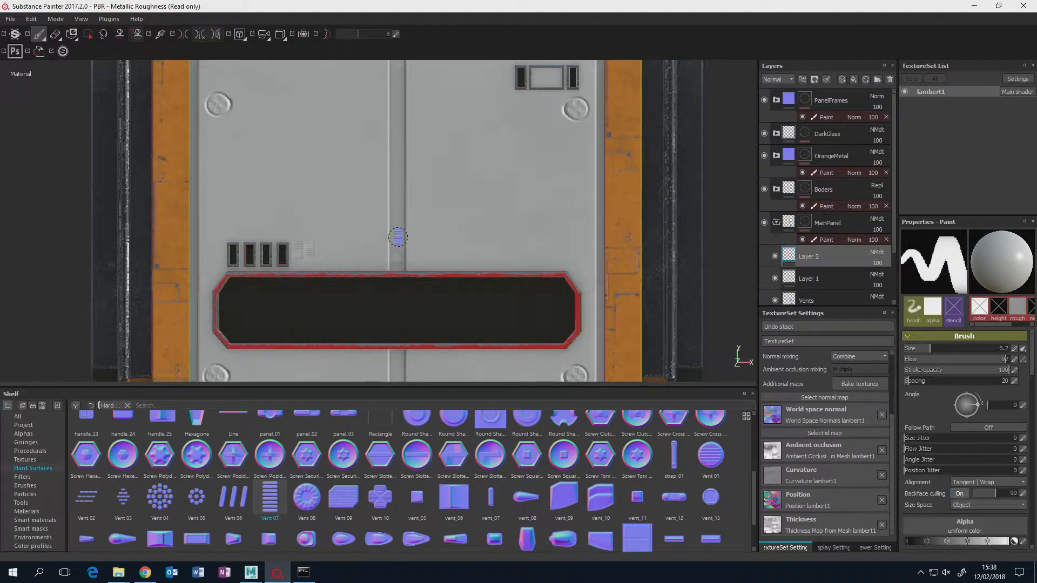
pyautogui.keyDown('alt'); pyautogui.moveTo(430, 283); pyautogui.dragTo(418, 230, button='middle'); pyautogui.keyUp('alt')
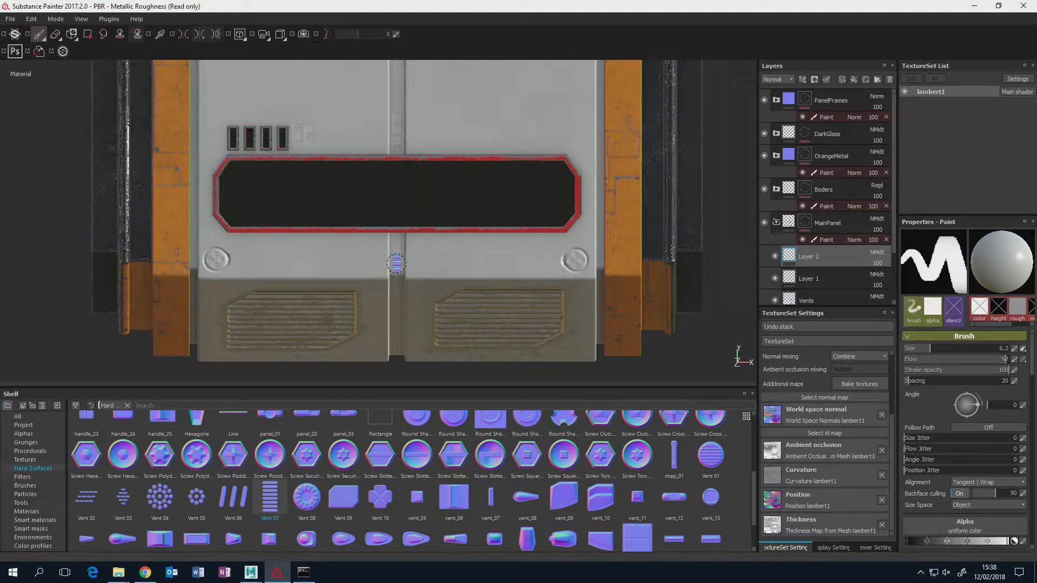
pyautogui.keyDown('alt'); pyautogui.moveTo(439, 189); pyautogui.dragTo(439, 241, button='middle'); pyautogui.keyUp('alt')
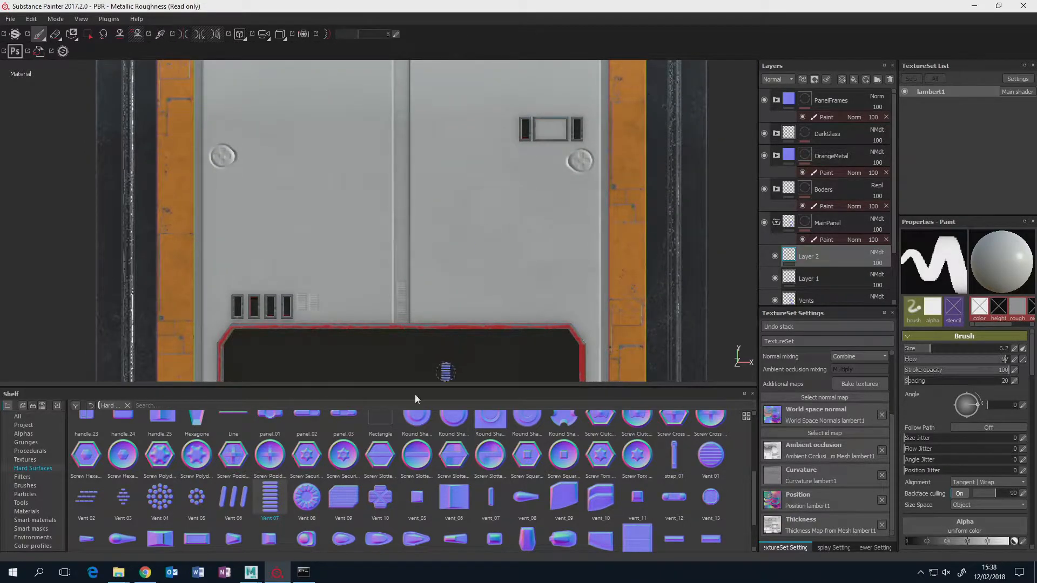
pyautogui.moveTo(755, 487); pyautogui.dragTo(757, 450)
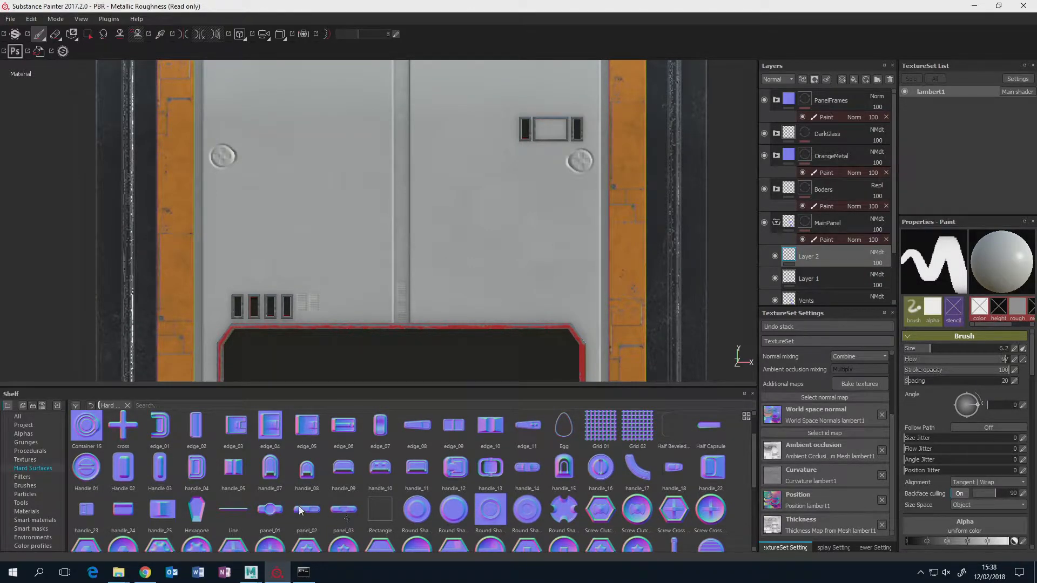
pyautogui.scroll(-5, 489, 145)
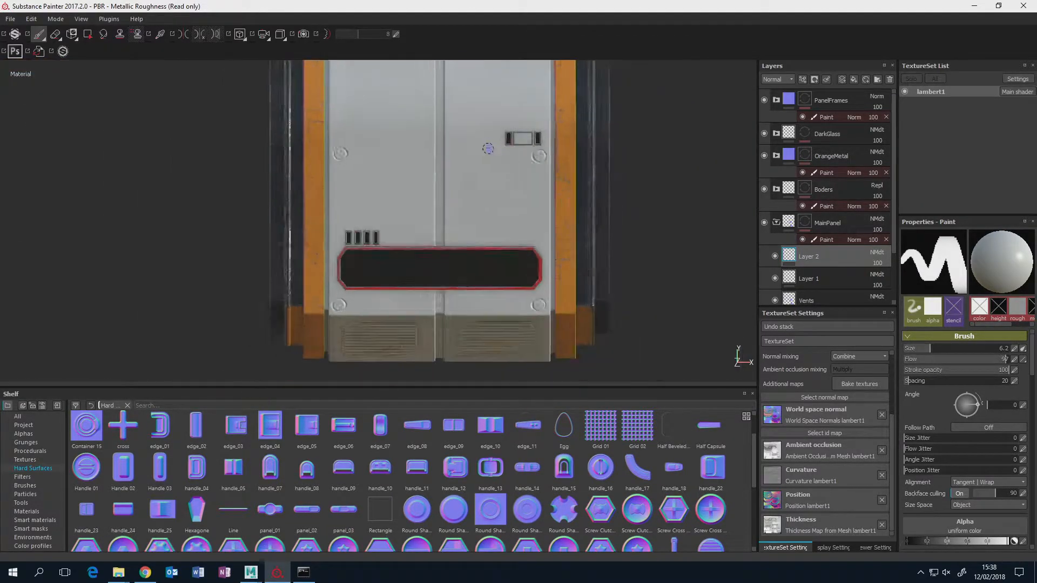
pyautogui.keyDown('alt'); pyautogui.moveTo(540, 137); pyautogui.dragTo(487, 208, button='middle'); pyautogui.keyUp('alt')
pyautogui.keyDown('alt'); pyautogui.moveTo(487, 208); pyautogui.dragTo(316, 65); pyautogui.keyUp('alt')
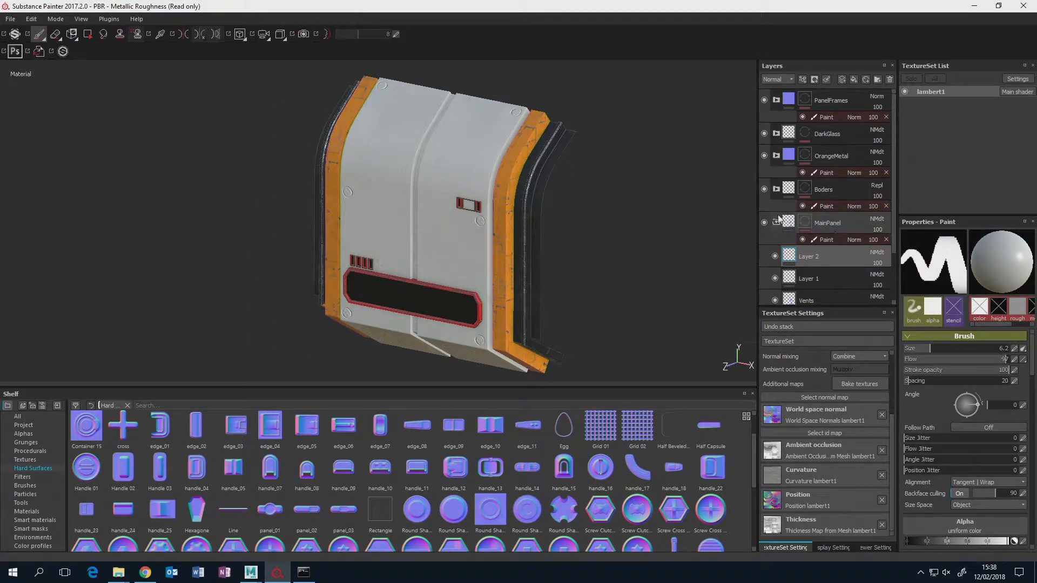
pyautogui.keyDown('alt'); pyautogui.moveTo(444, 198); pyautogui.dragTo(641, 204); pyautogui.keyUp('alt')
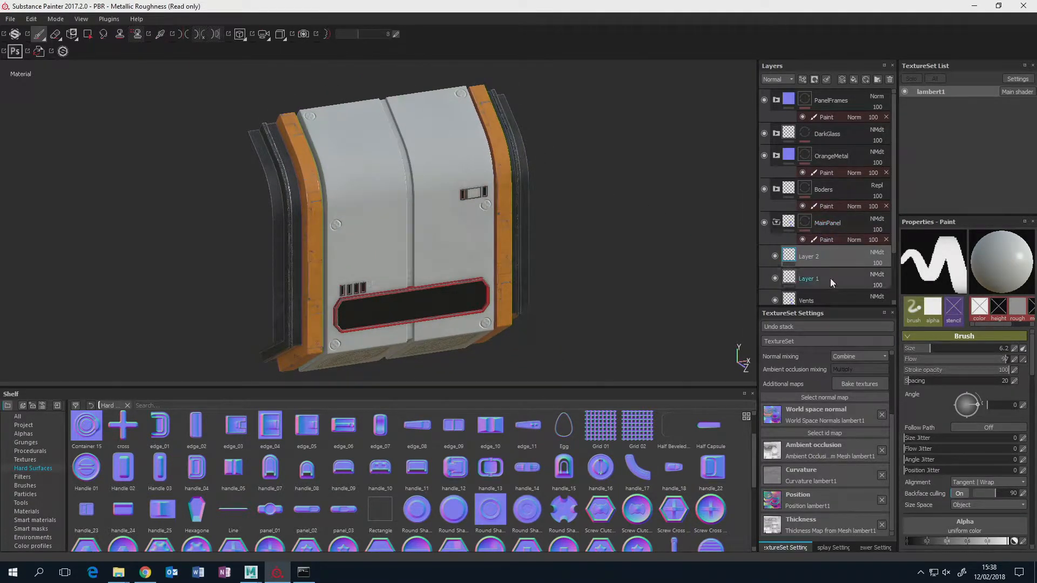
# Add a fill layer above Layer 2 in the MainPanel folder, show Base Color blending, and disable the fill's metal and normal channels.
pyautogui.click(853, 80)
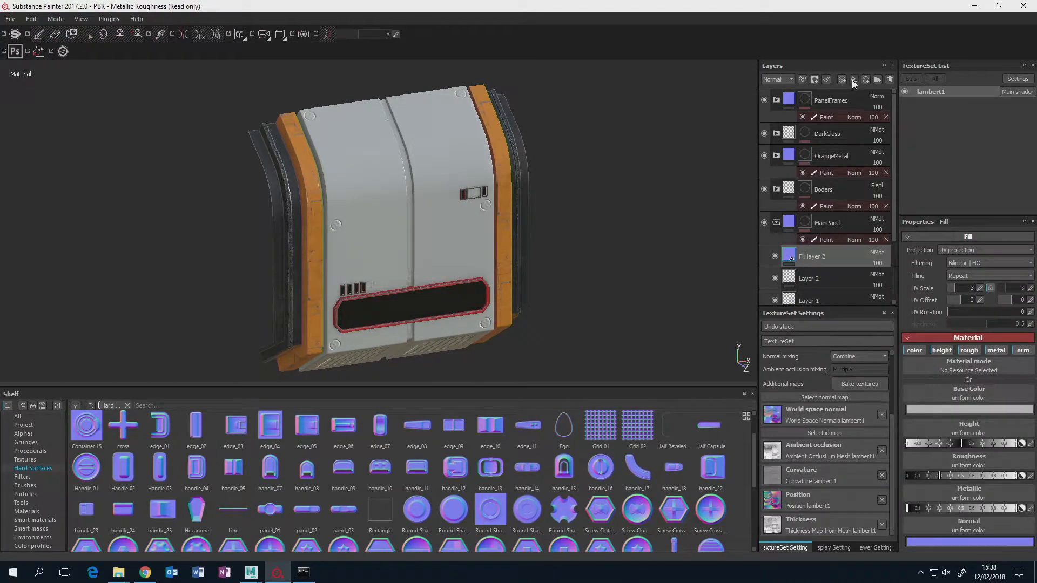
pyautogui.click(783, 80)
pyautogui.click(783, 90)
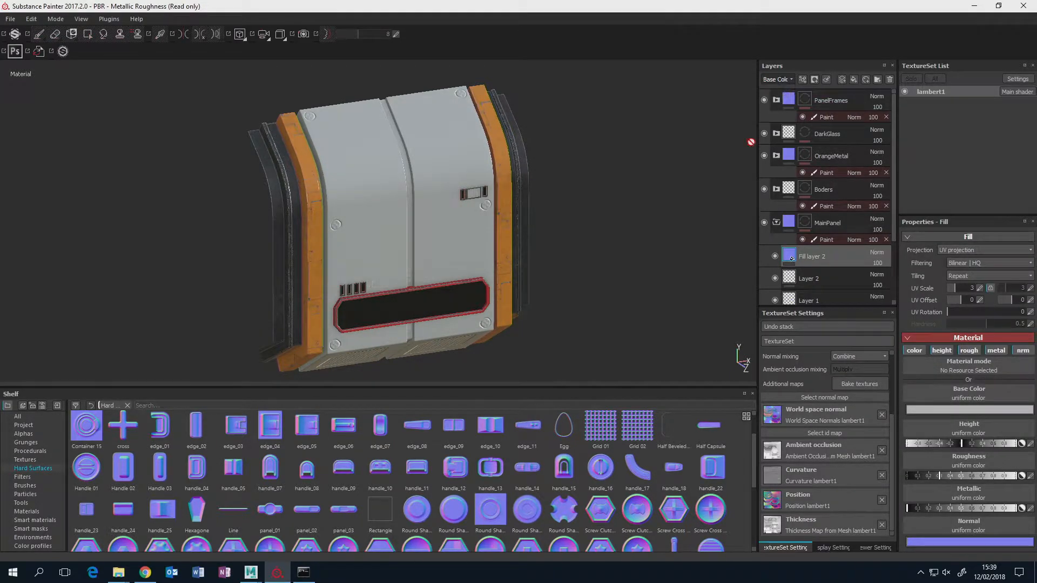
pyautogui.keyDown('alt'); pyautogui.moveTo(638, 211); pyautogui.dragTo(608, 203); pyautogui.keyUp('alt')
pyautogui.scroll(2, 608, 204)
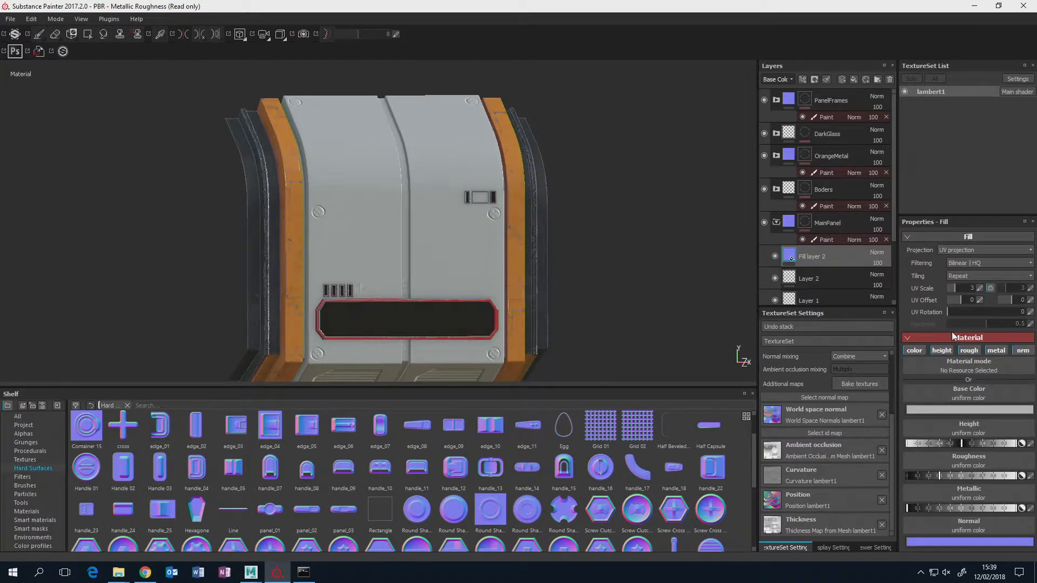
pyautogui.click(996, 351)
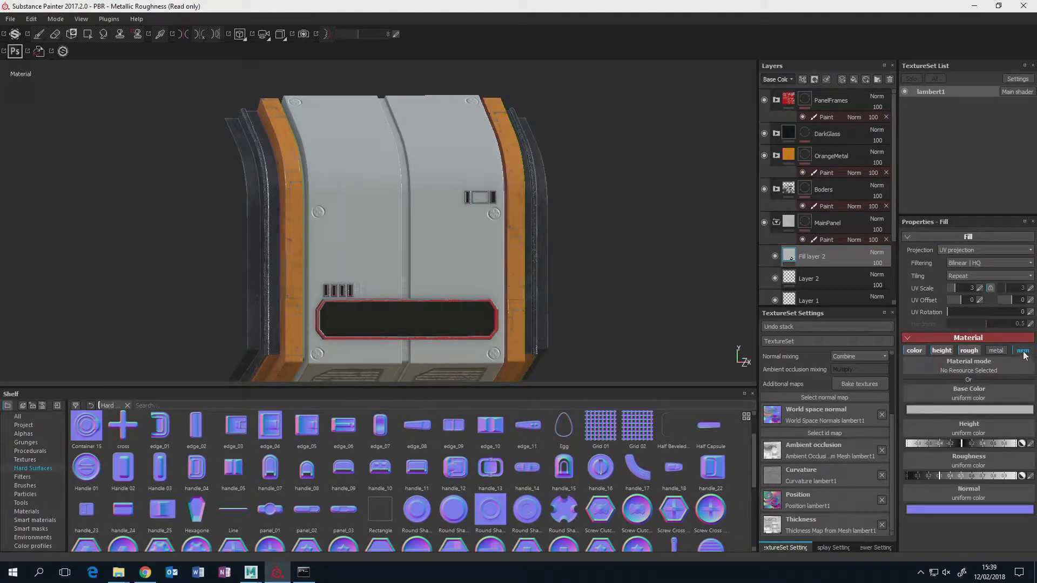
pyautogui.click(1024, 351)
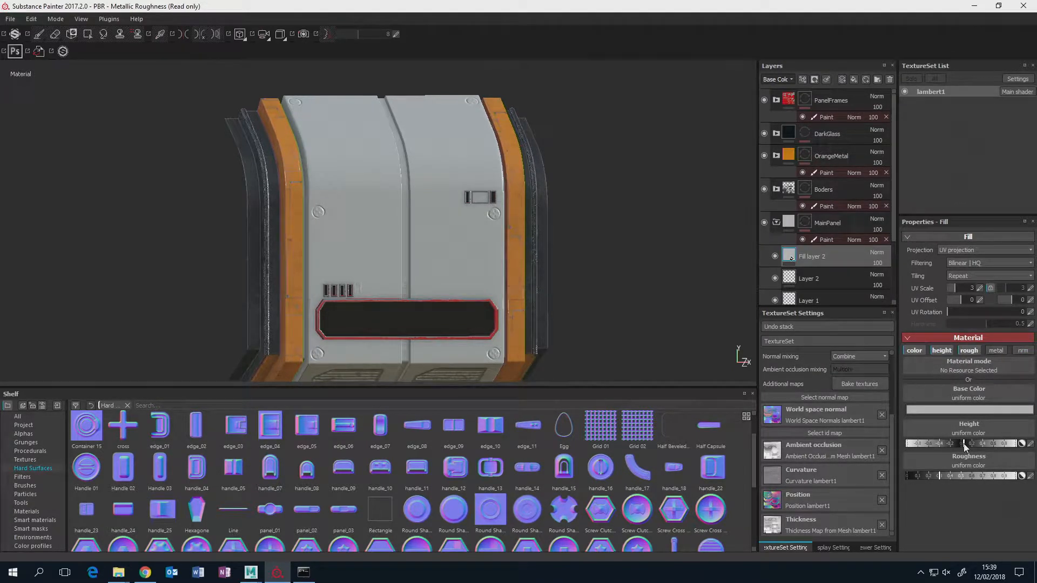
# Set the fill layer's base color to a muted grey-brown (R 0.211, G 0.193, B 0.149) and raise its roughness to about maximum.
pyautogui.click(951, 409)
pyautogui.click(896, 416)
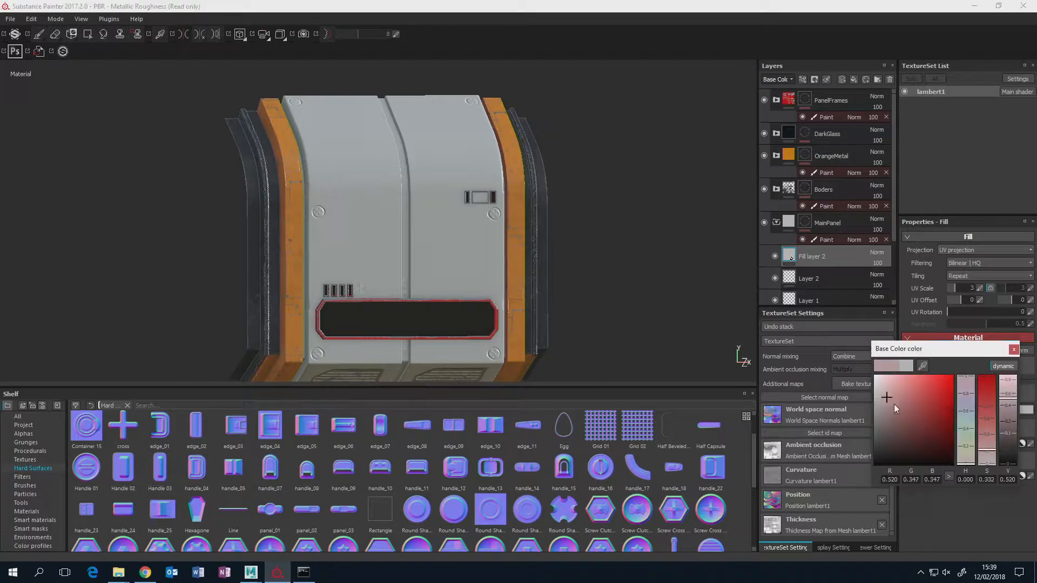
pyautogui.moveTo(896, 417)
pyautogui.mouseDown()
pyautogui.moveTo(740, 352)
pyautogui.moveTo(884, 420)
pyautogui.mouseUp()
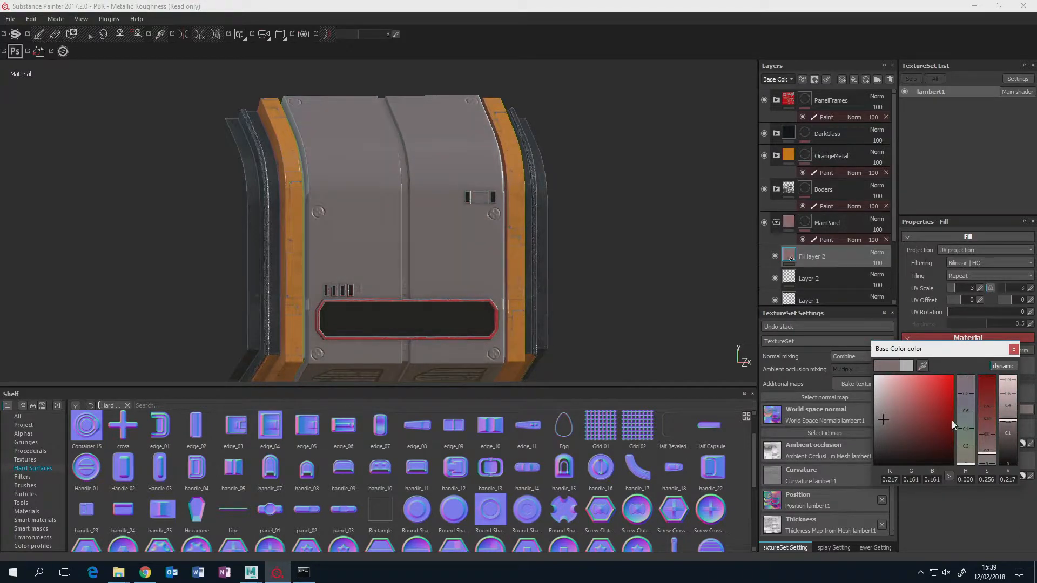
pyautogui.moveTo(966, 462); pyautogui.dragTo(966, 457)
pyautogui.moveTo(889, 423); pyautogui.dragTo(886, 424)
pyautogui.click(1014, 349)
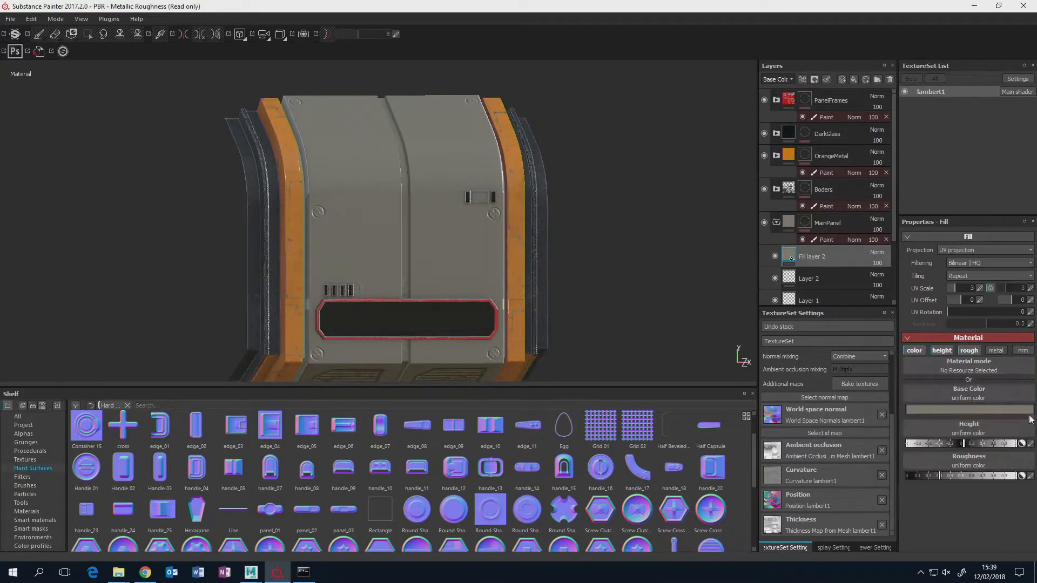
pyautogui.moveTo(991, 477); pyautogui.dragTo(1015, 476)
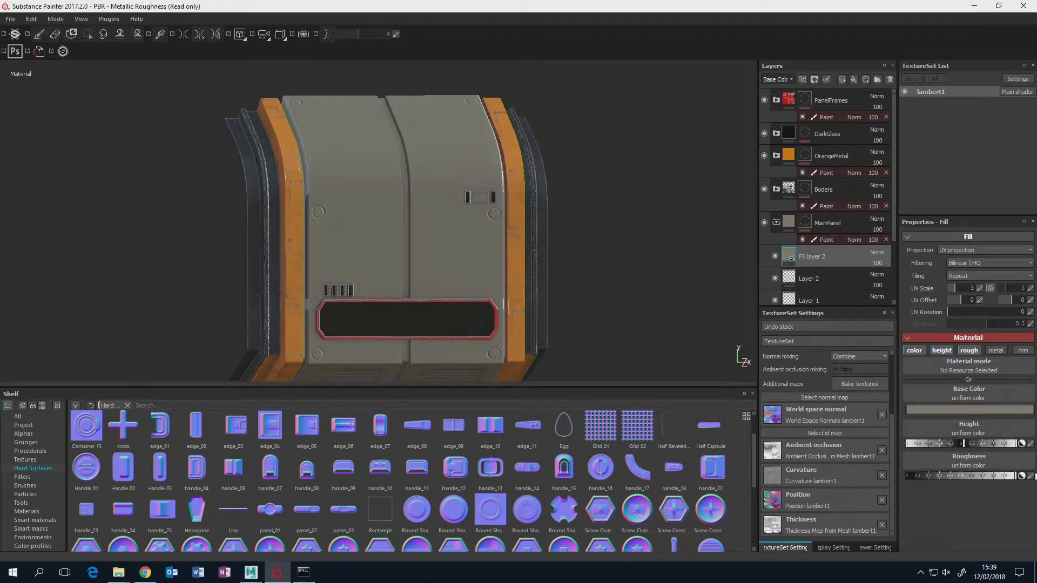
# Apply the Dust Soft 2 smart mask to Fill layer 2.
pyautogui.keyDown('alt'); pyautogui.moveTo(585, 203); pyautogui.dragTo(514, 234); pyautogui.keyUp('alt')
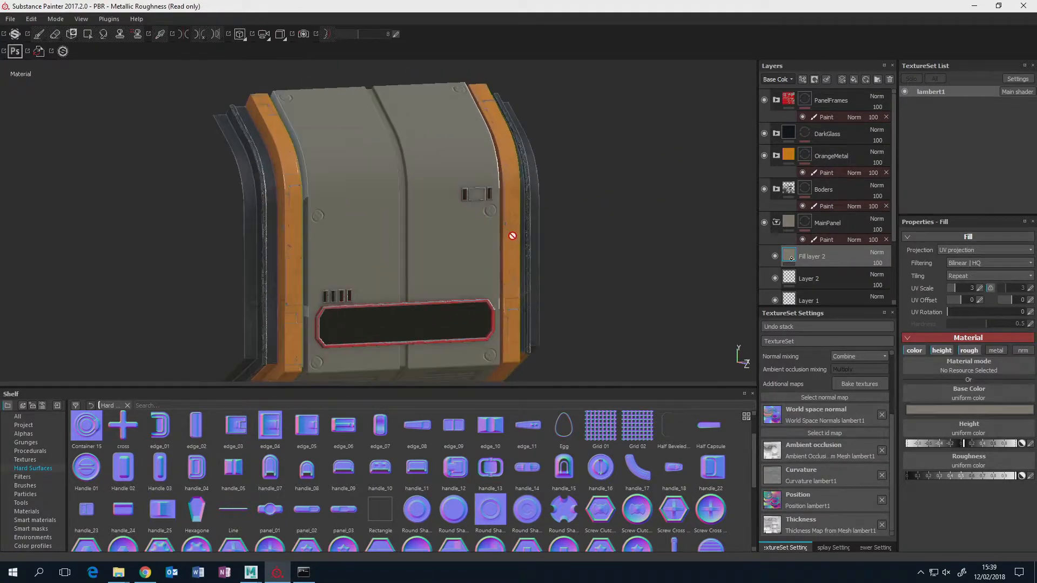
pyautogui.scroll(4, 546, 229)
pyautogui.keyDown('alt'); pyautogui.moveTo(586, 260); pyautogui.dragTo(605, 258); pyautogui.keyUp('alt')
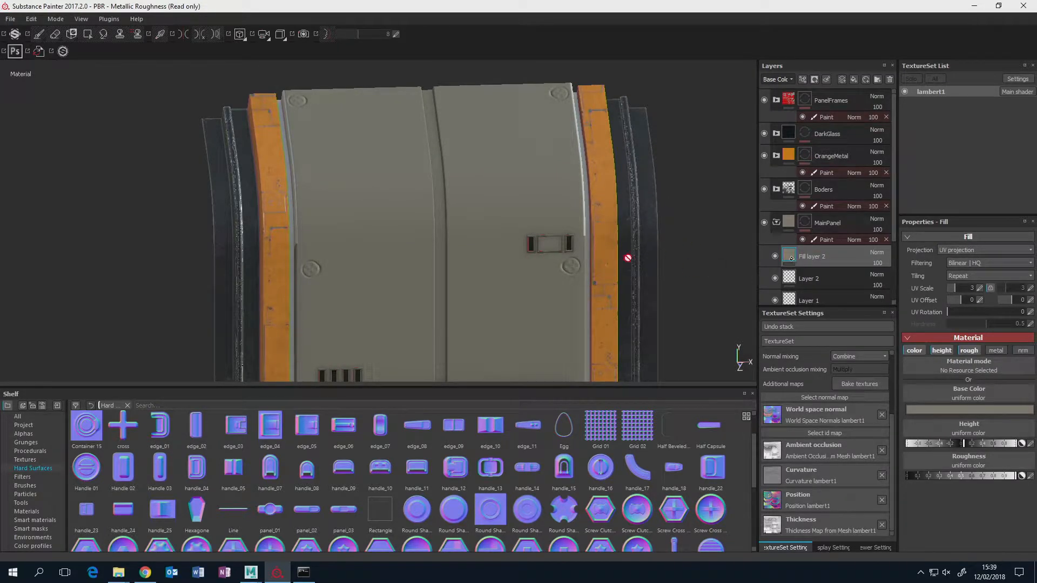
pyautogui.keyDown('alt'); pyautogui.moveTo(627, 257); pyautogui.dragTo(536, 262); pyautogui.keyUp('alt')
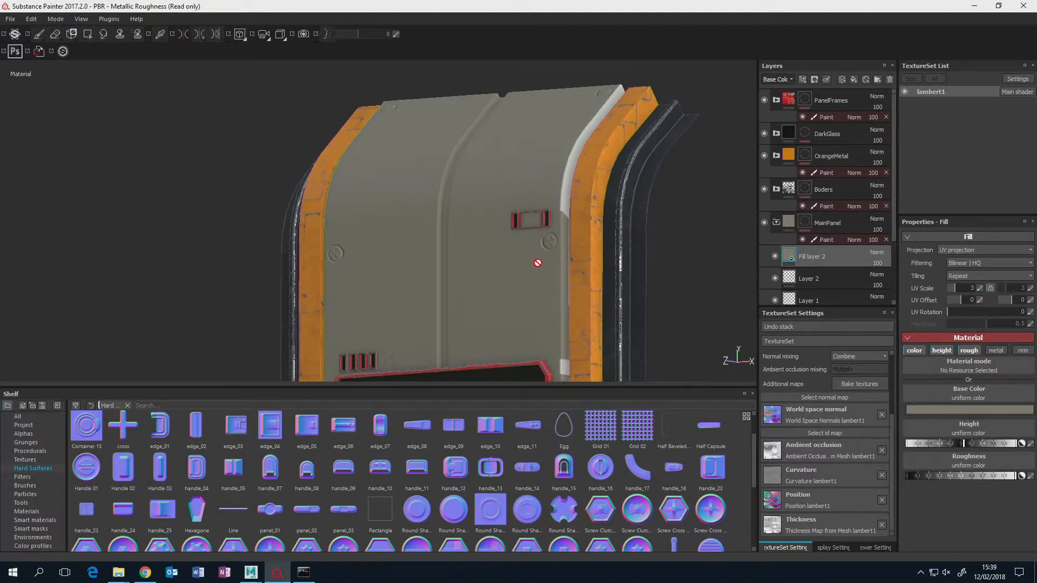
pyautogui.click(32, 529)
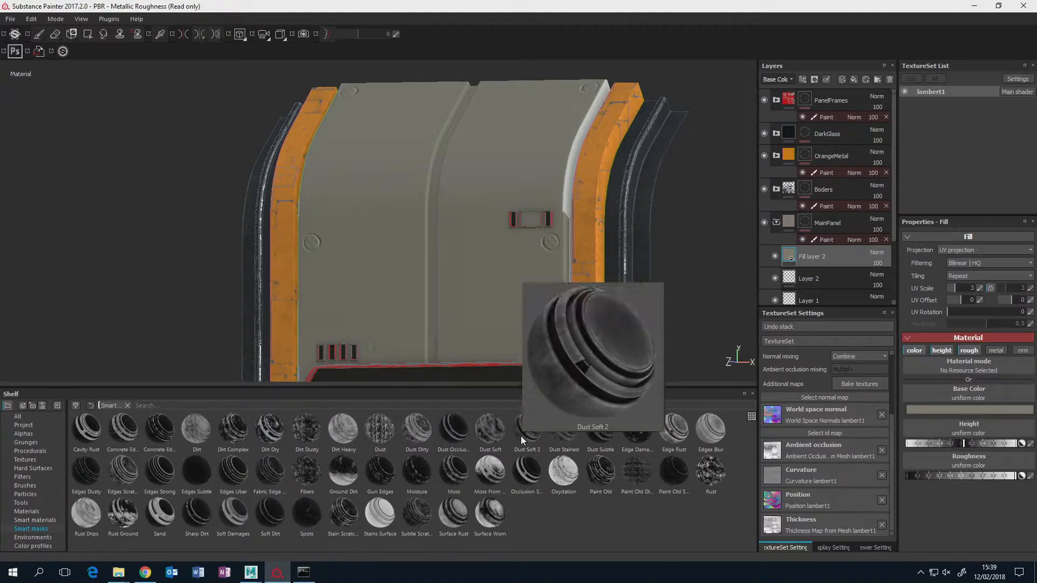
pyautogui.moveTo(494, 433)
pyautogui.moveTo(526, 438)
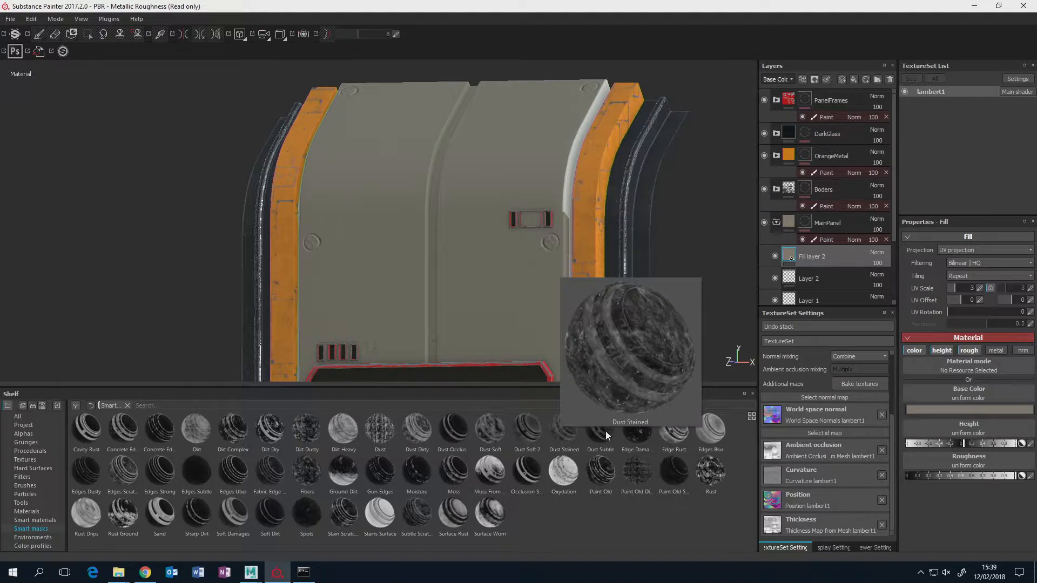
pyautogui.moveTo(605, 431)
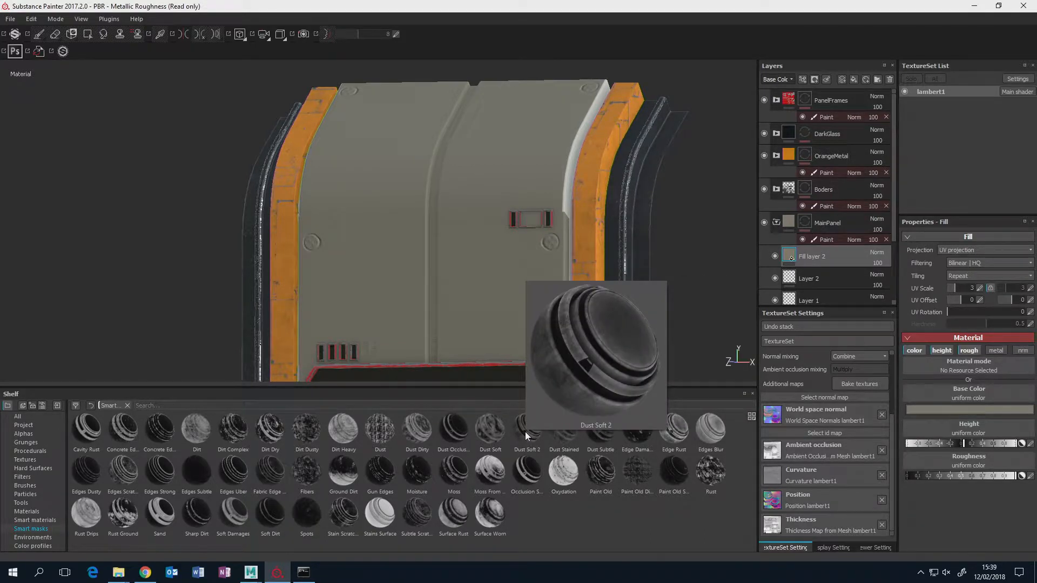
pyautogui.moveTo(526, 433); pyautogui.dragTo(820, 256)
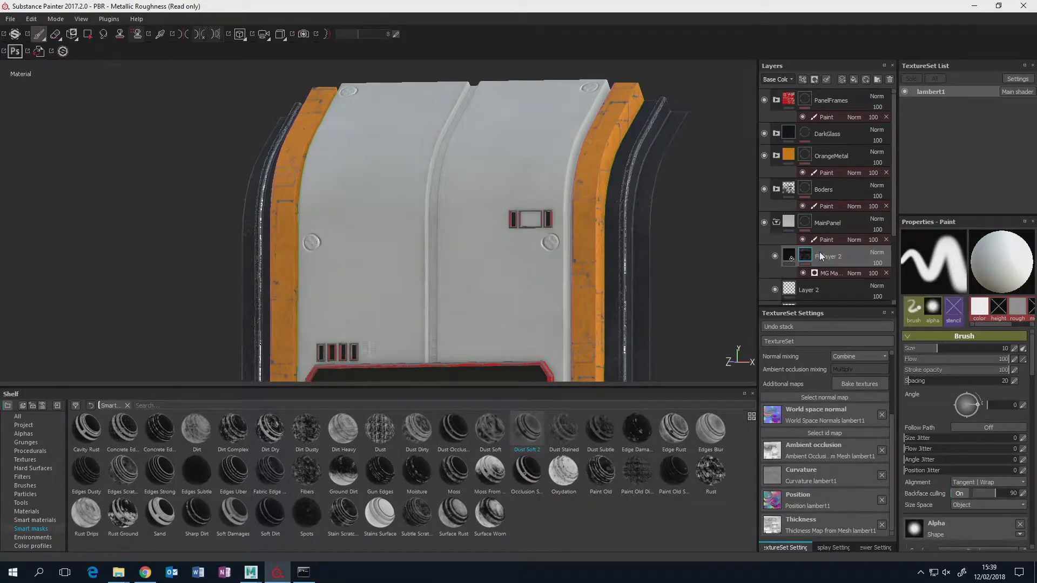
# Compare the main panel with the dust fill layer hidden and shown, from several angles and at close range.
pyautogui.keyDown('alt'); pyautogui.moveTo(422, 245); pyautogui.dragTo(644, 260); pyautogui.keyUp('alt')
pyautogui.moveTo(531, 232)
pyautogui.keyDown('alt'); pyautogui.mouseDown()
pyautogui.moveTo(347, 300)
pyautogui.moveTo(678, 355)
pyautogui.moveTo(546, 248)
pyautogui.moveTo(538, 277)
pyautogui.moveTo(449, 193)
pyautogui.mouseUp(); pyautogui.keyUp('alt')
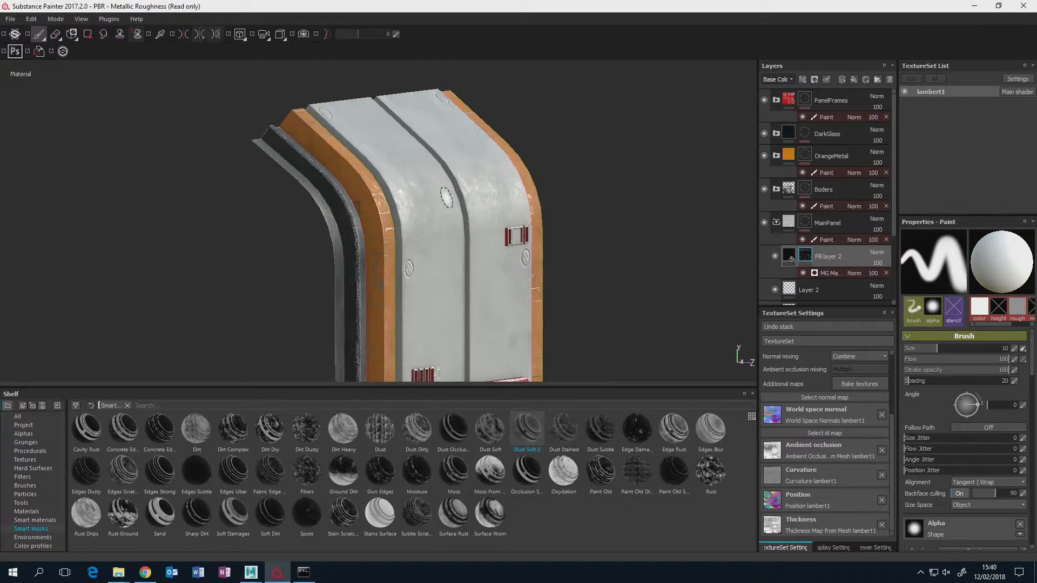
pyautogui.click(775, 257)
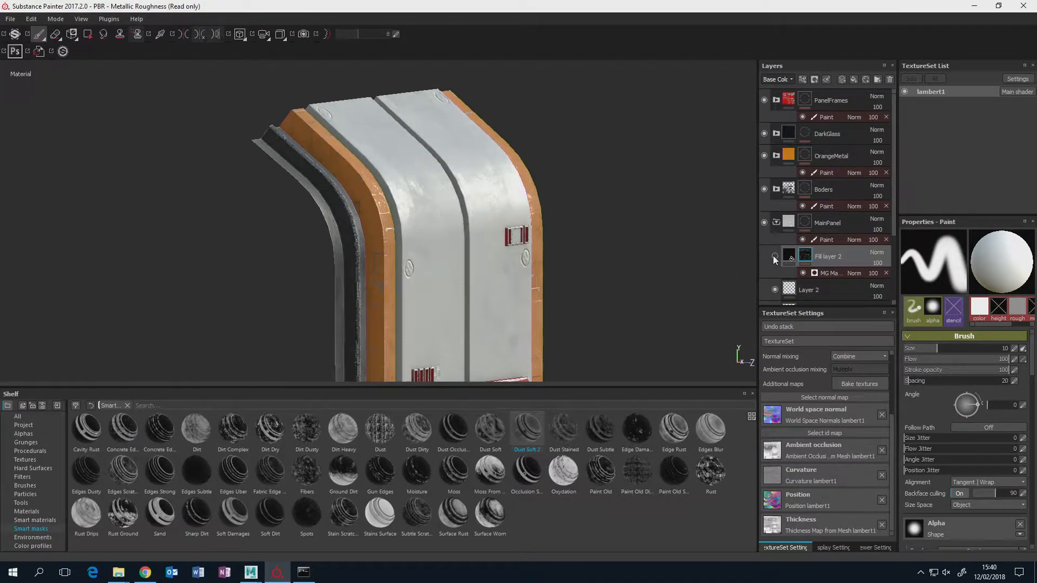
pyautogui.click(774, 257)
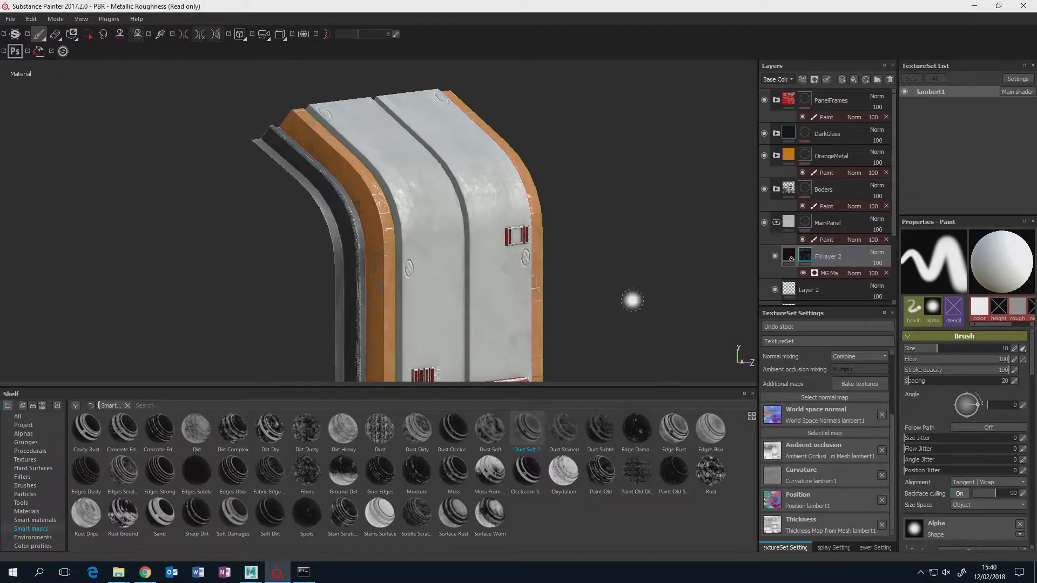
pyautogui.keyDown('alt'); pyautogui.moveTo(631, 301); pyautogui.dragTo(566, 241, button='middle'); pyautogui.keyUp('alt')
pyautogui.scroll(3, 566, 241)
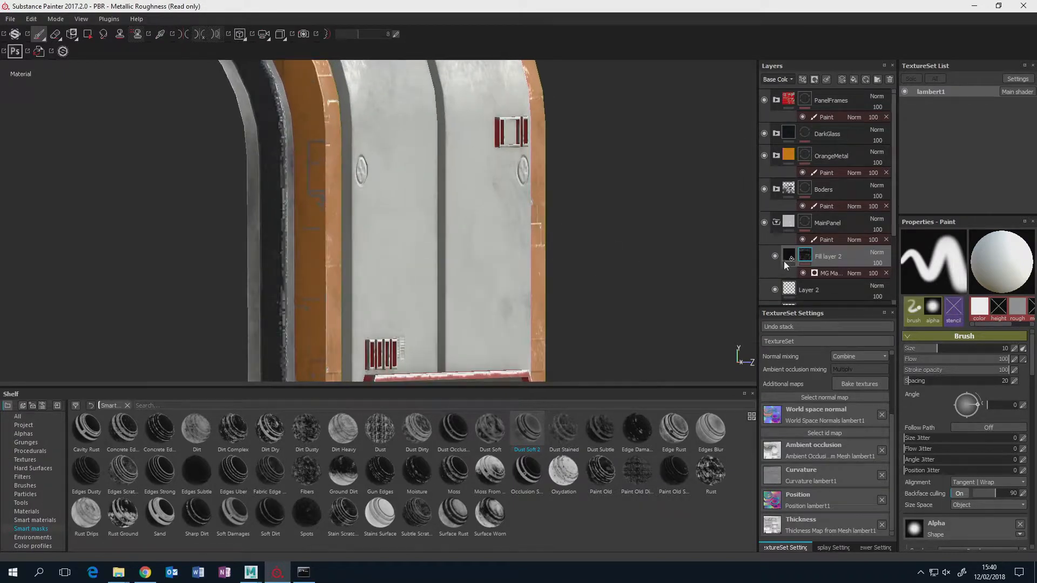
pyautogui.click(774, 258)
pyautogui.click(774, 259)
pyautogui.keyDown('alt'); pyautogui.moveTo(410, 209); pyautogui.dragTo(453, 219, button='middle'); pyautogui.keyUp('alt')
pyautogui.scroll(3, 452, 218)
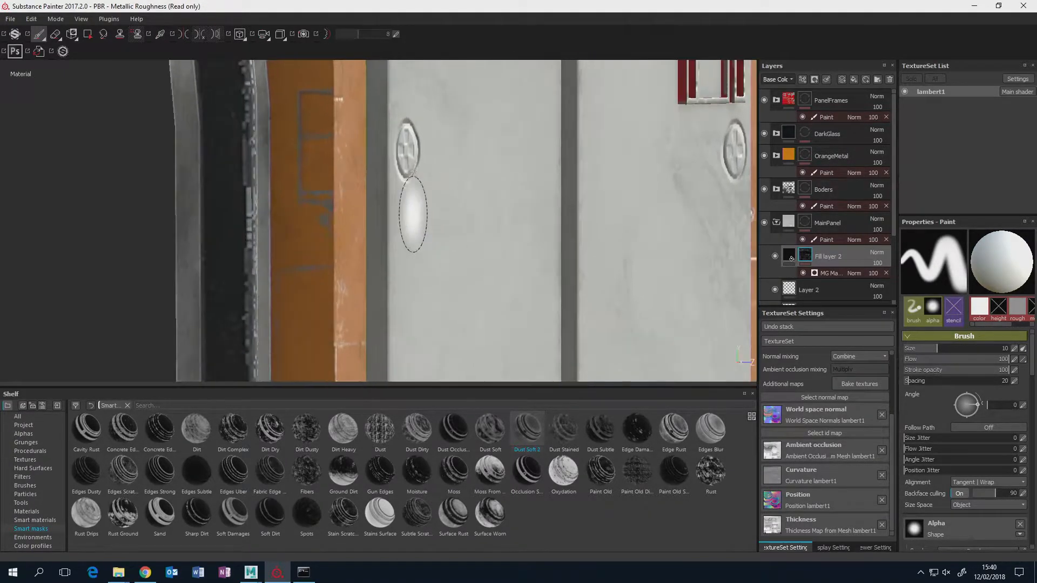
pyautogui.click(775, 258)
pyautogui.click(774, 258)
pyautogui.scroll(-2, 396, 223)
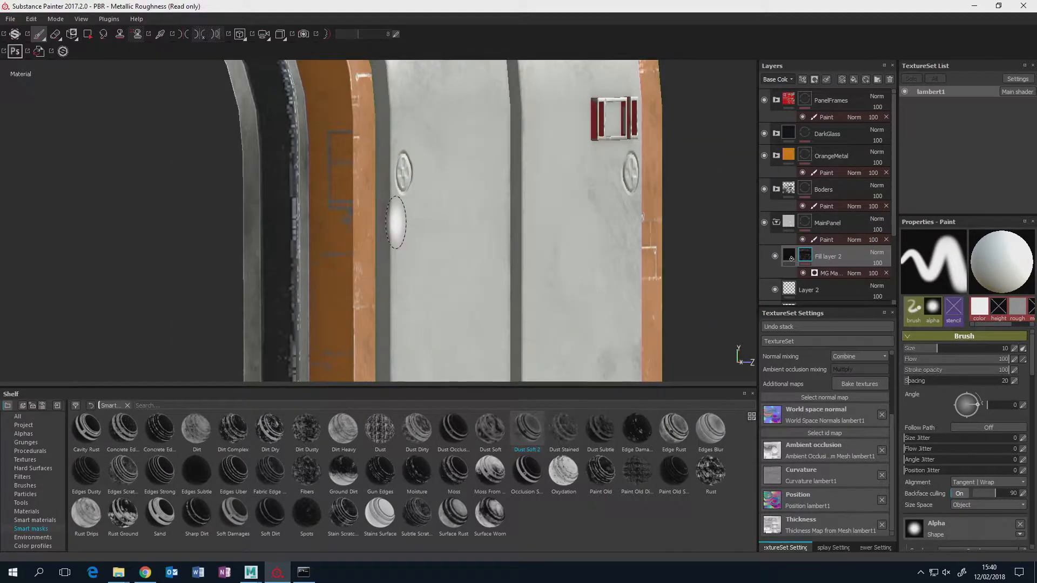
pyautogui.scroll(-2, 395, 222)
pyautogui.keyDown('alt'); pyautogui.moveTo(471, 201); pyautogui.dragTo(455, 246); pyautogui.keyUp('alt')
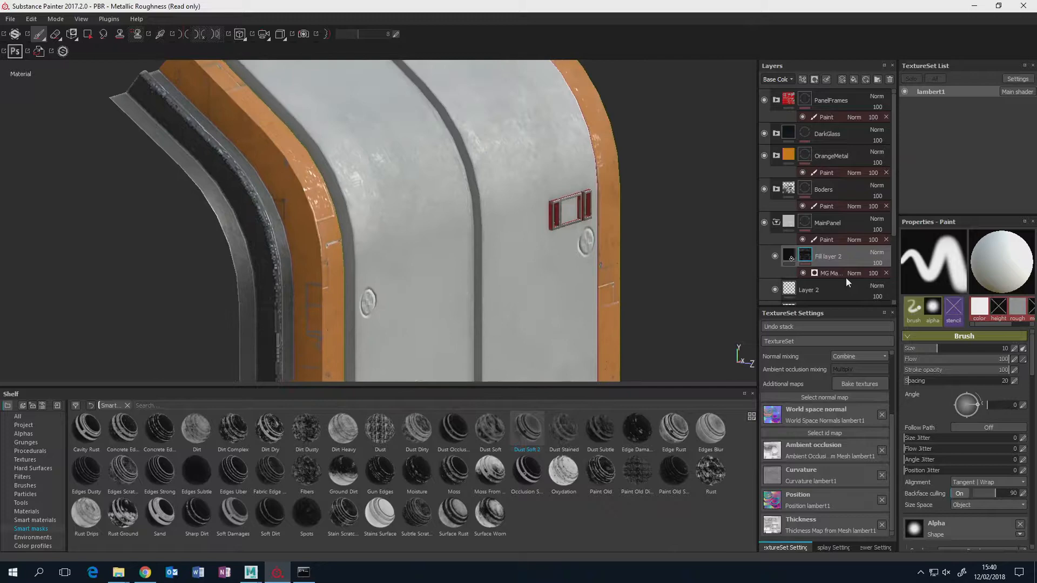
# Try a bright yellow dust color, and settle Fill layer 2's base color on dark olive-brown (R 0.130, G 0.106, B 0.050).
pyautogui.click(788, 257)
pyautogui.click(964, 405)
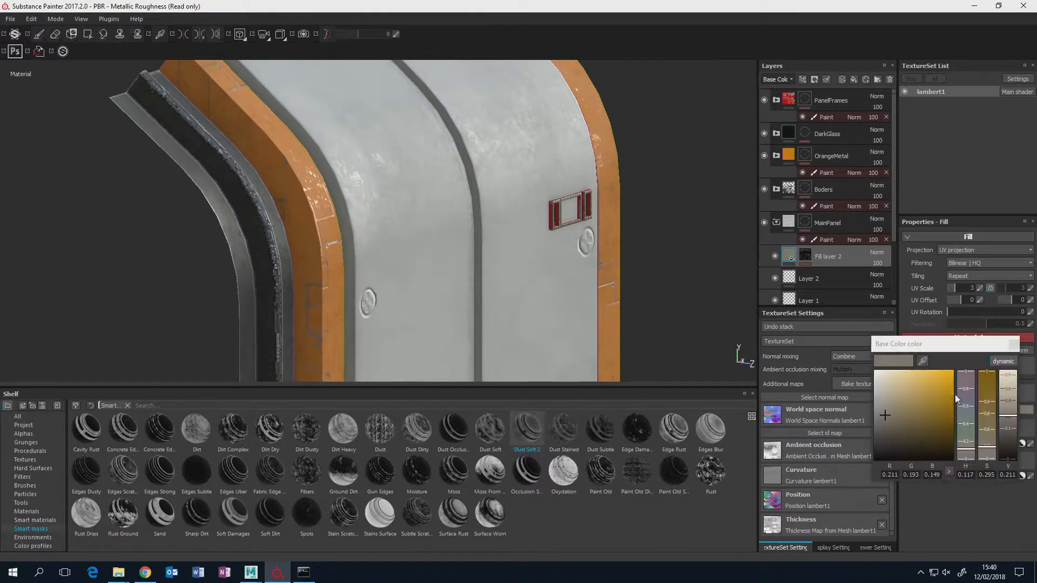
pyautogui.moveTo(935, 392); pyautogui.dragTo(941, 374)
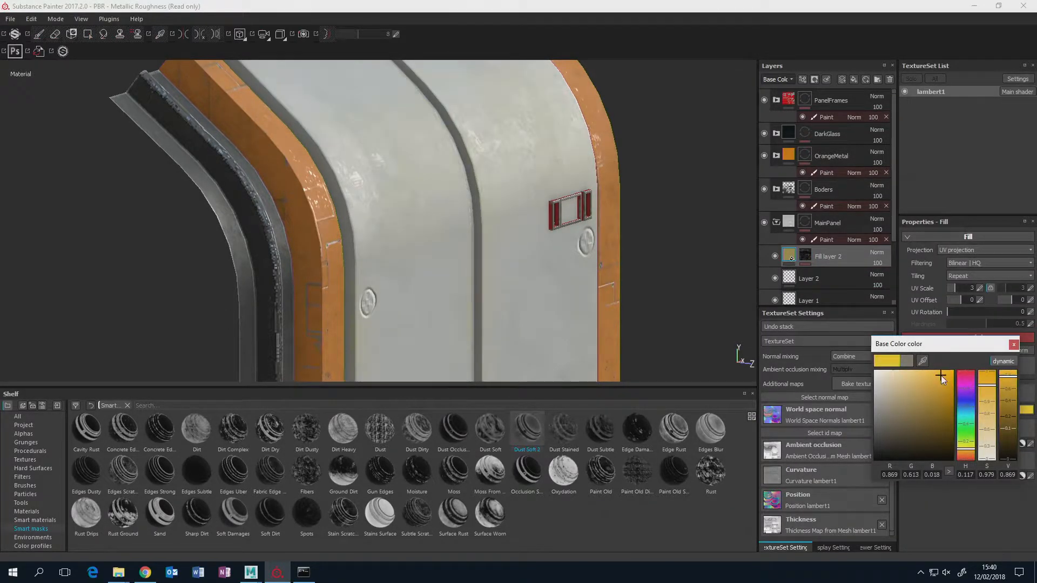
pyautogui.keyDown('alt'); pyautogui.moveTo(552, 294); pyautogui.dragTo(567, 243); pyautogui.keyUp('alt')
pyautogui.moveTo(899, 380); pyautogui.dragTo(902, 424)
pyautogui.keyDown('alt'); pyautogui.moveTo(498, 300); pyautogui.dragTo(516, 226, button='middle'); pyautogui.keyUp('alt')
pyautogui.scroll(-3, 515, 229)
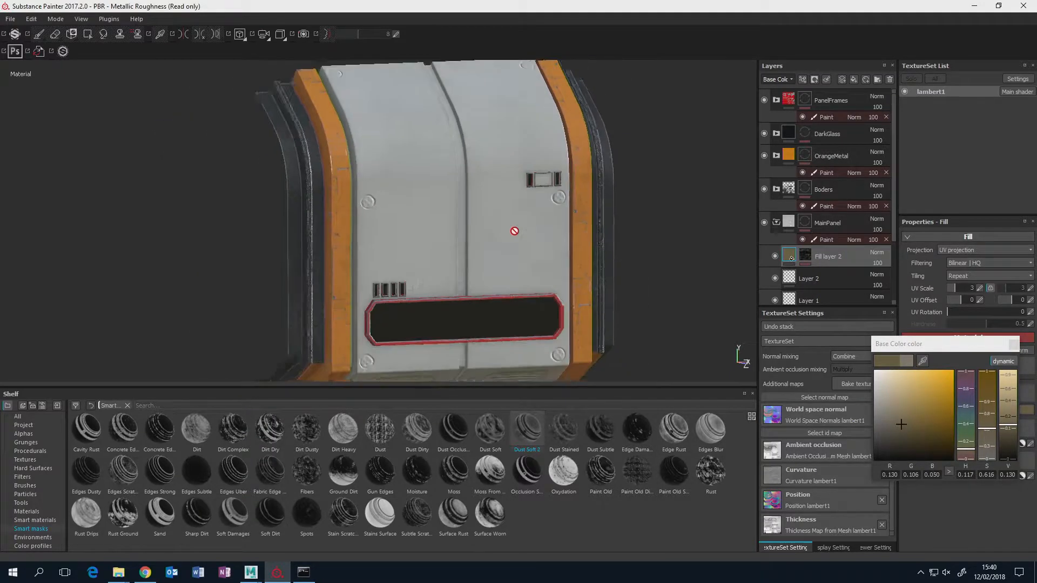
pyautogui.keyDown('alt'); pyautogui.moveTo(513, 231); pyautogui.dragTo(487, 234); pyautogui.keyUp('alt')
pyautogui.scroll(3, 513, 228)
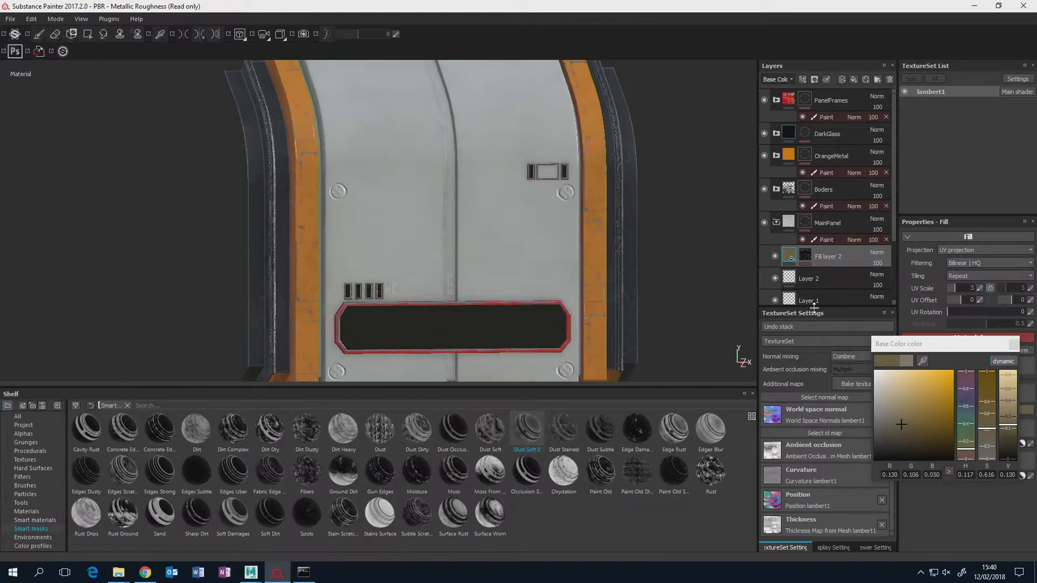
pyautogui.click(1013, 344)
pyautogui.keyDown('alt'); pyautogui.moveTo(575, 250); pyautogui.dragTo(532, 246); pyautogui.keyUp('alt')
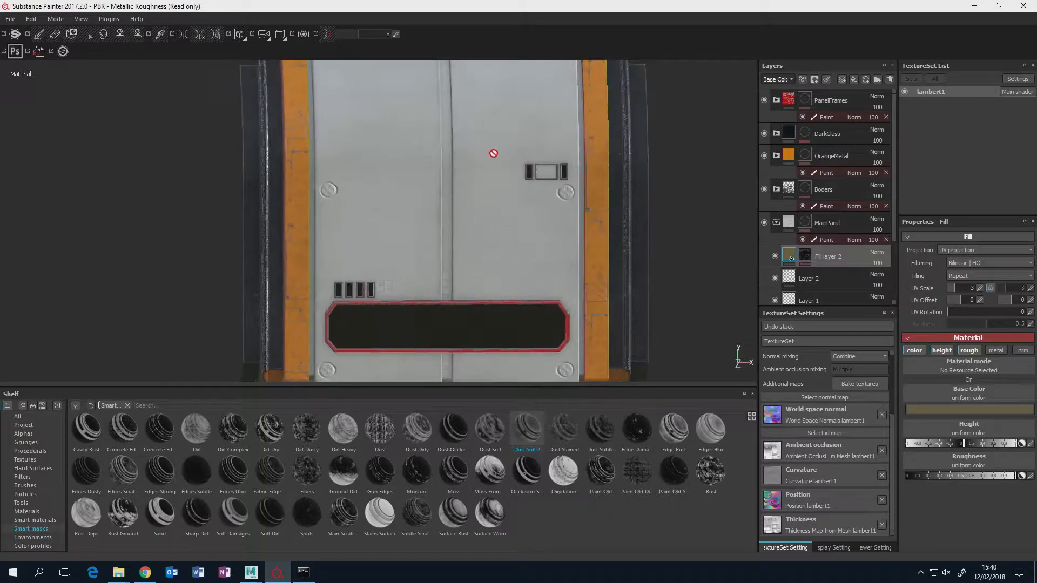
# Collapse the MainPanel folder and add a fill layer above PanelFrames with its metallic and normal channels turned off.
pyautogui.keyDown('alt'); pyautogui.moveTo(617, 209); pyautogui.dragTo(600, 212); pyautogui.keyUp('alt')
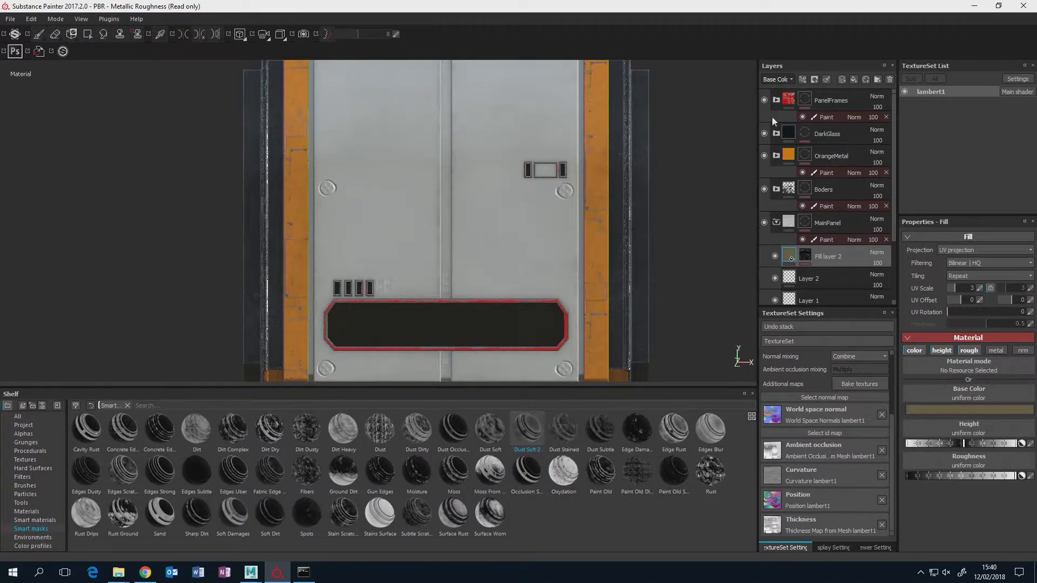
pyautogui.click(777, 221)
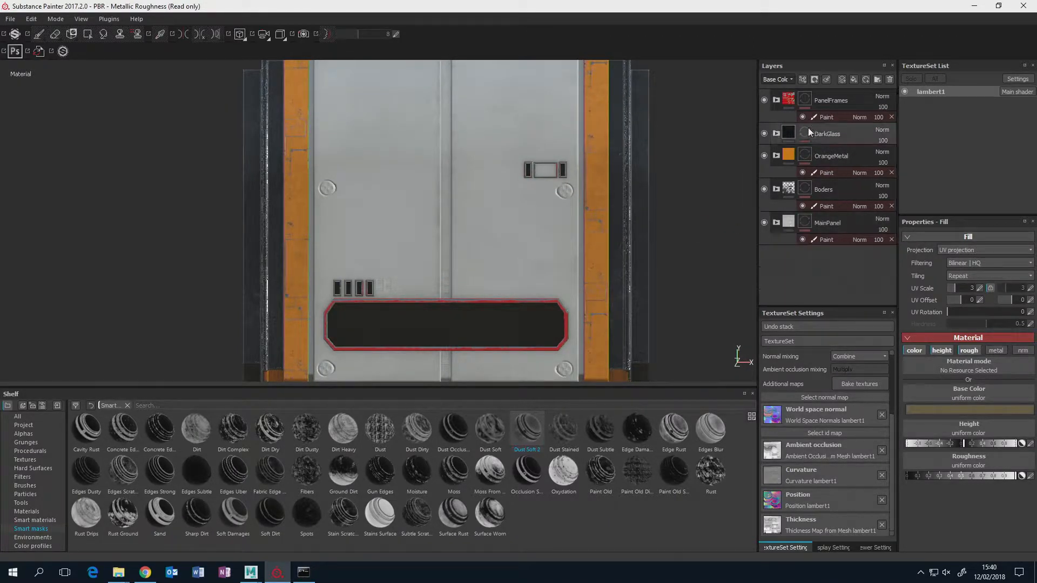
pyautogui.click(851, 97)
pyautogui.click(853, 79)
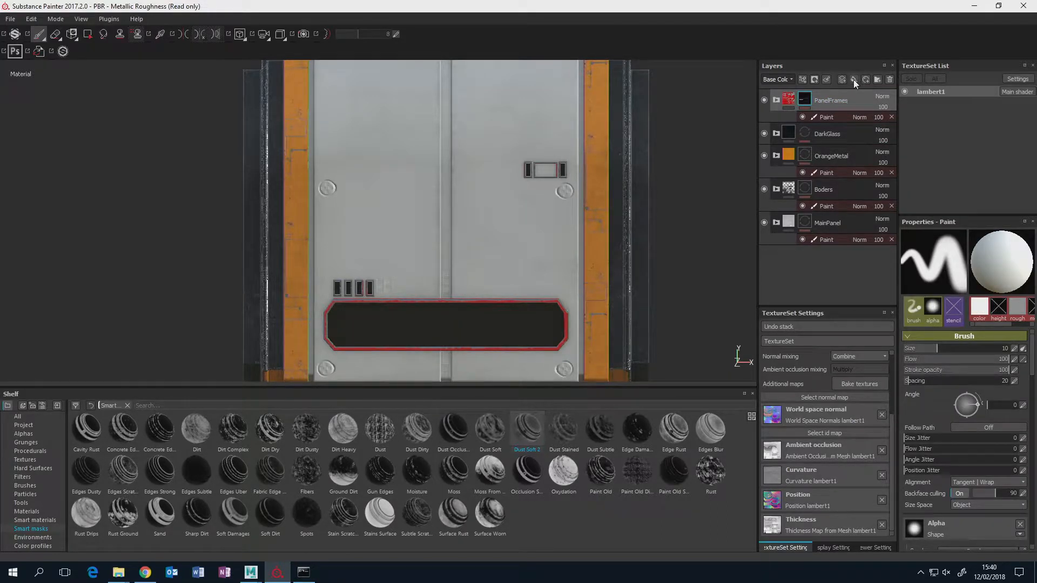
pyautogui.click(854, 79)
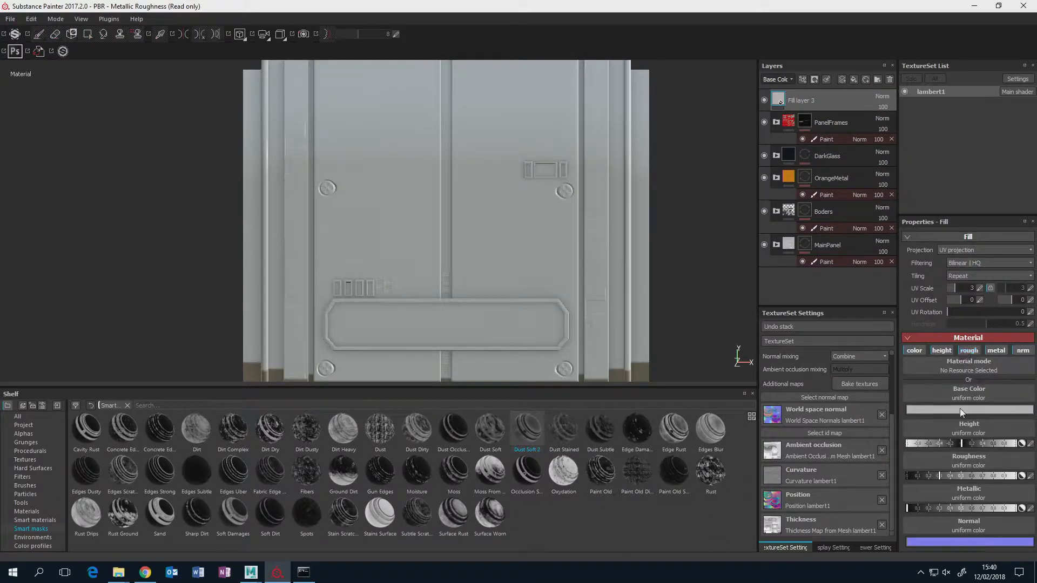
pyautogui.click(996, 350)
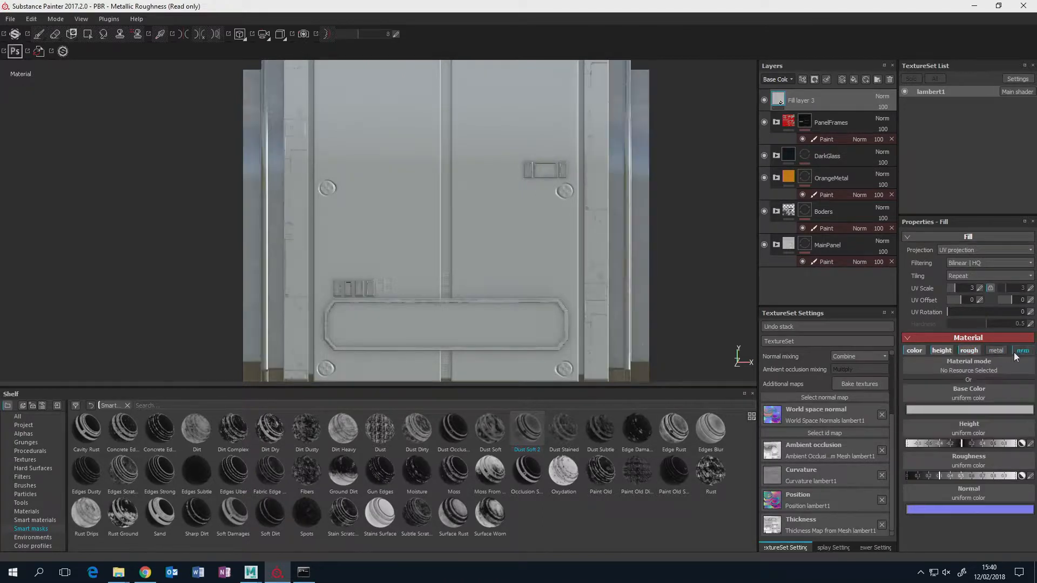
pyautogui.click(1015, 354)
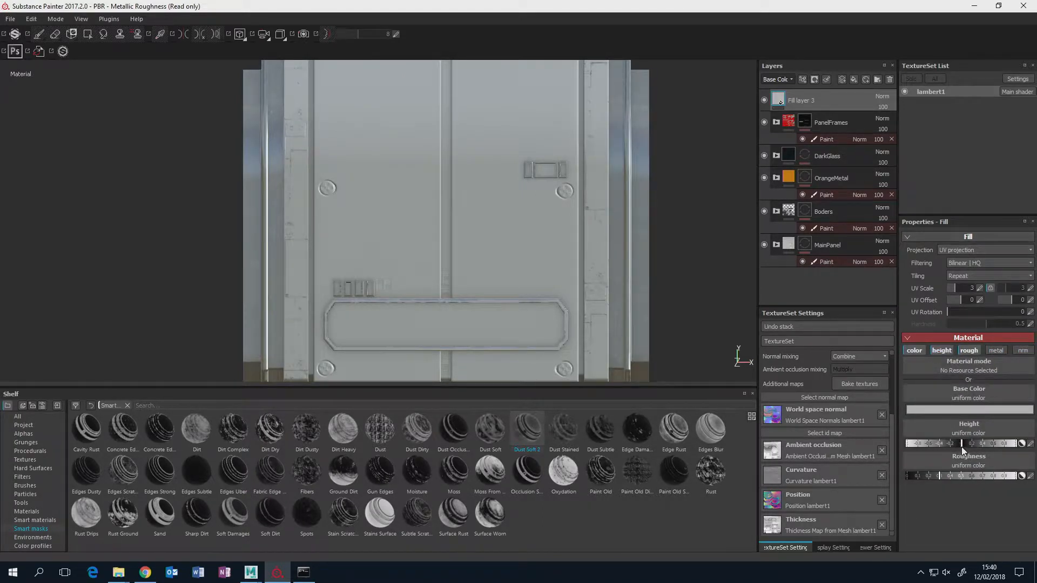
# Set the new fill layer's base color to bright red (R 0.772, G 0.014, B 0.014).
pyautogui.click(968, 409)
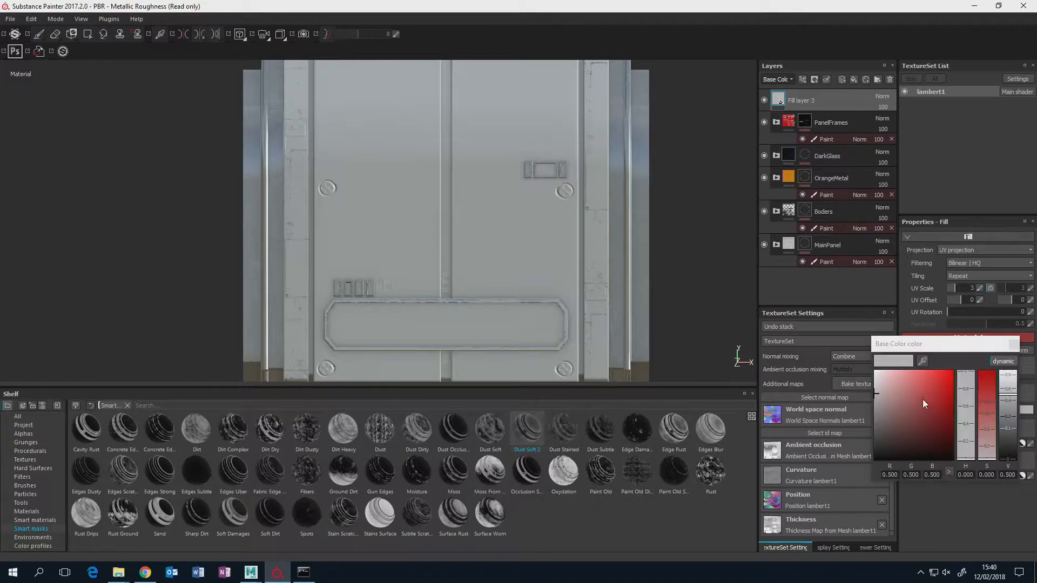
pyautogui.moveTo(922, 400); pyautogui.dragTo(942, 381)
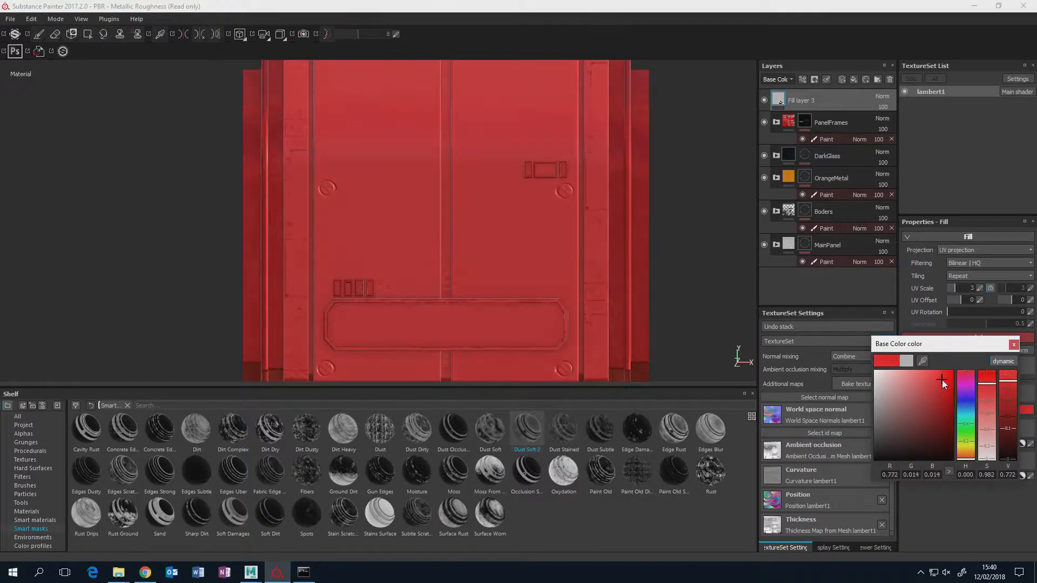
pyautogui.click(1013, 344)
# Rename the red fill layer PaintGlossy and lower its roughness to about 20%.
pyautogui.keyDown('alt'); pyautogui.moveTo(521, 268); pyautogui.dragTo(556, 267); pyautogui.keyUp('alt')
pyautogui.doubleClick(800, 101)
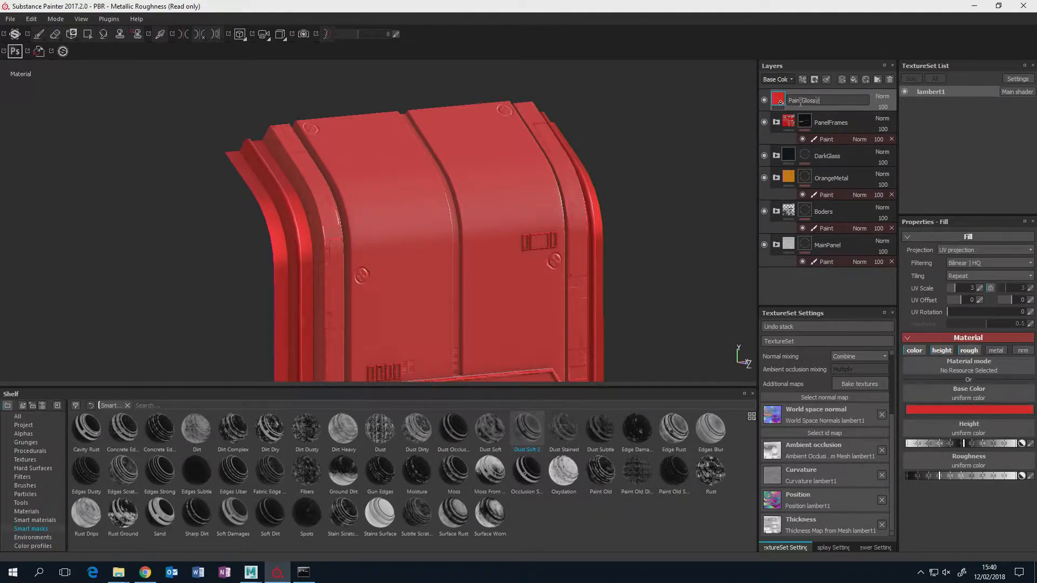
pyautogui.press('Return')
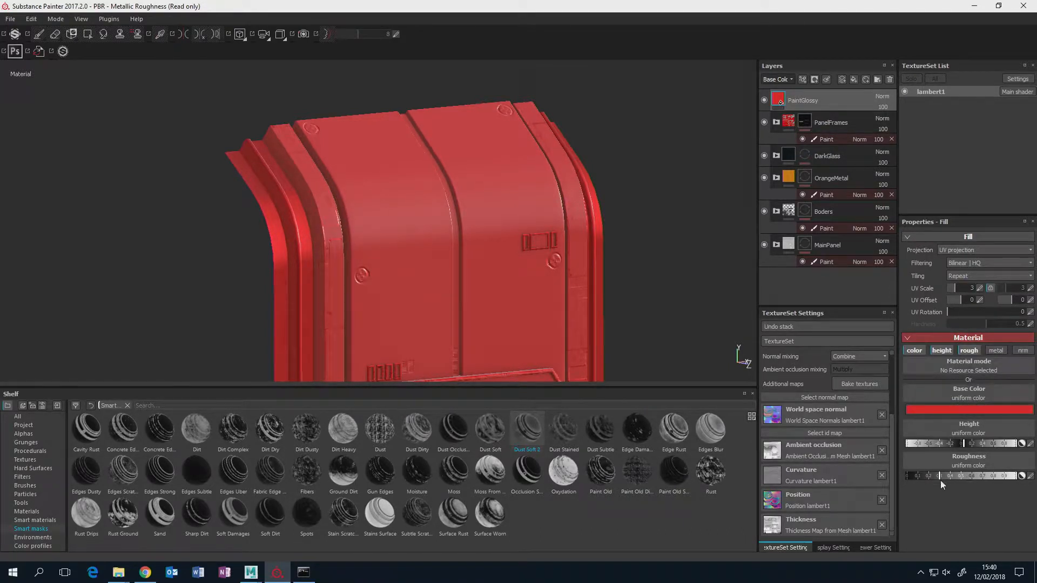
pyautogui.keyDown('alt'); pyautogui.moveTo(564, 260); pyautogui.dragTo(616, 252); pyautogui.keyUp('alt')
pyautogui.moveTo(933, 478); pyautogui.dragTo(928, 476)
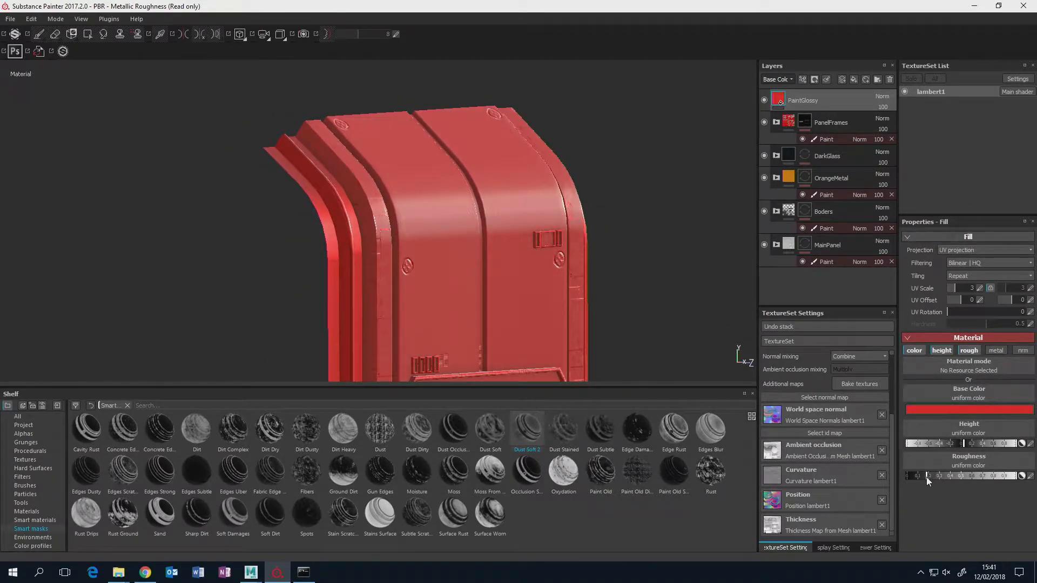
# Duplicate PaintGlossy, rename the copy PaintRough, and raise its roughness to about half.
pyautogui.hotkey('ctrl', 'd')
pyautogui.doubleClick(821, 102)
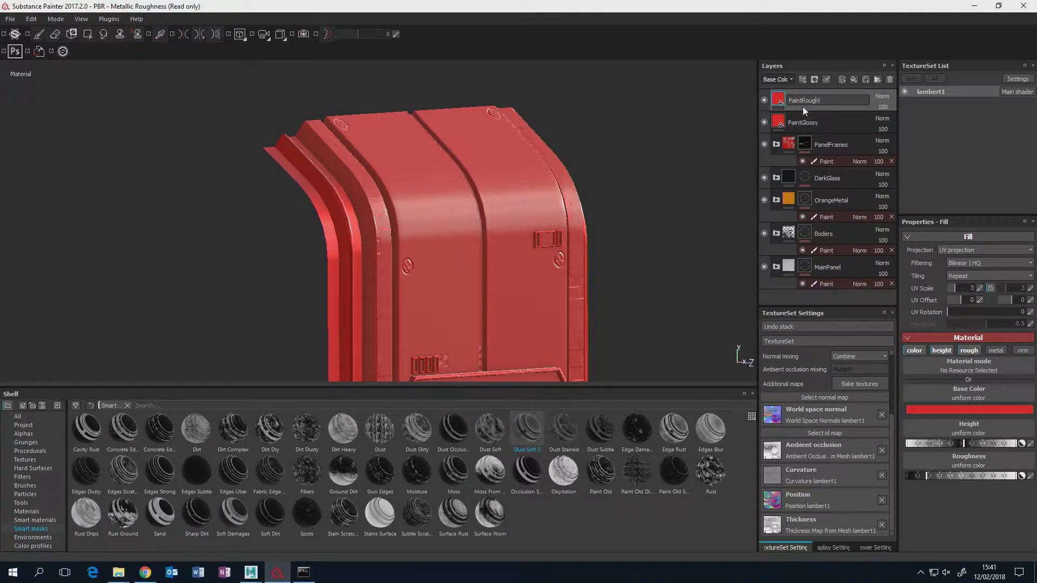
pyautogui.press('Return')
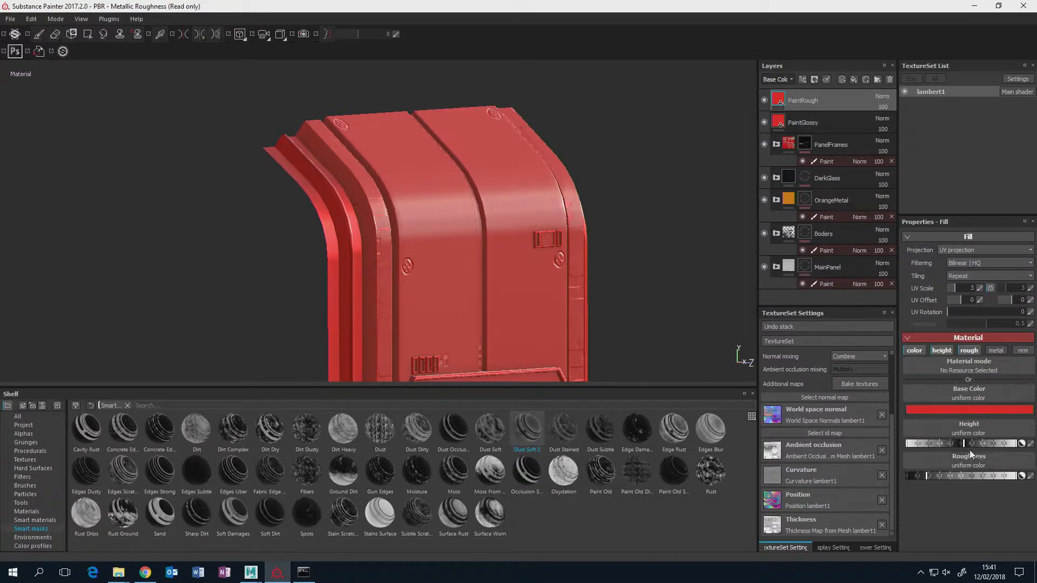
pyautogui.click(962, 475)
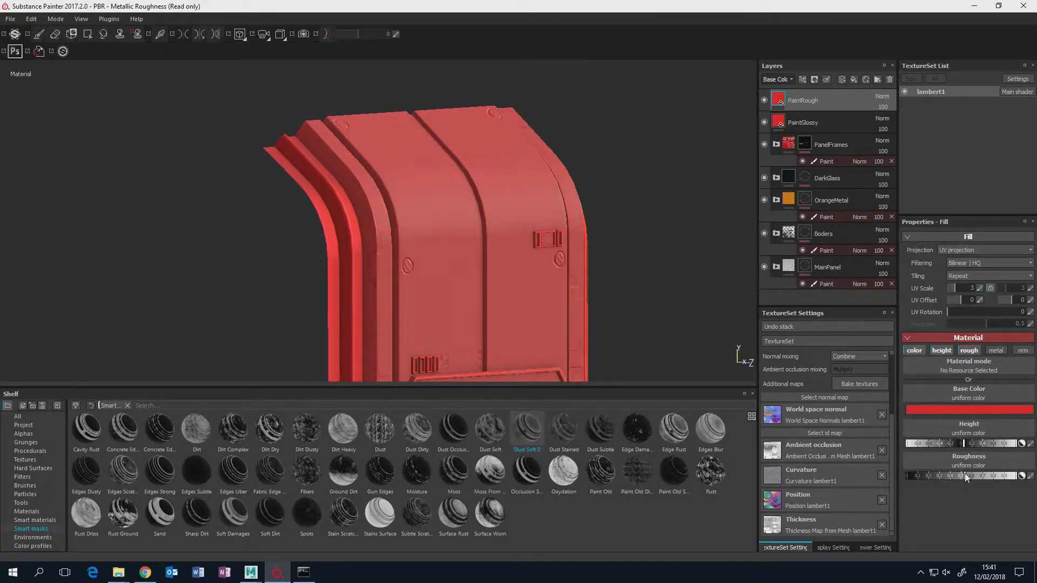
# Add a black mask to PaintRough and give the mask a fill effect using the Grunge 007 texture.
pyautogui.rightClick(804, 101)
pyautogui.click(822, 113)
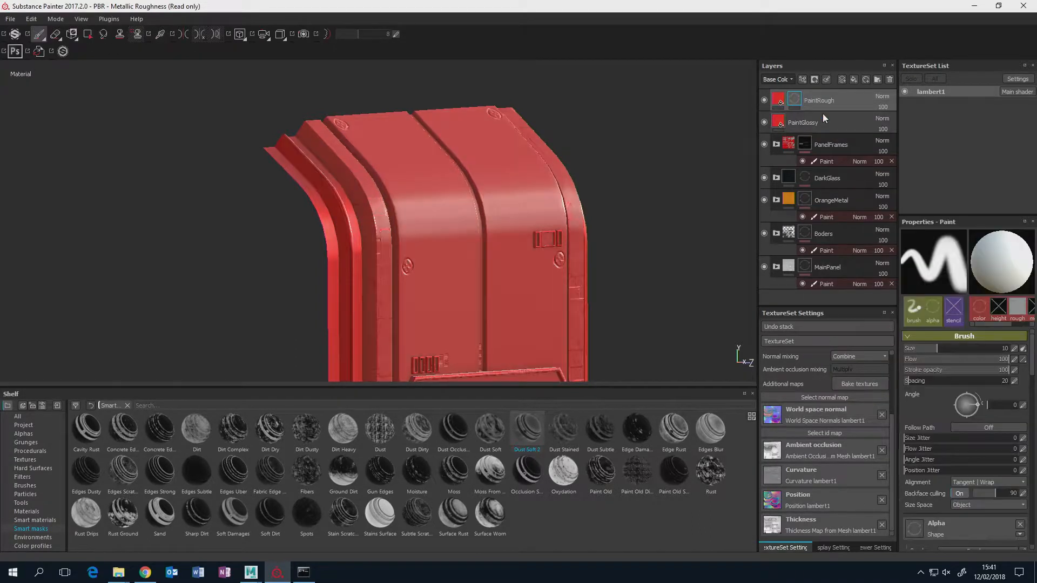
pyautogui.rightClick(798, 102)
pyautogui.click(839, 363)
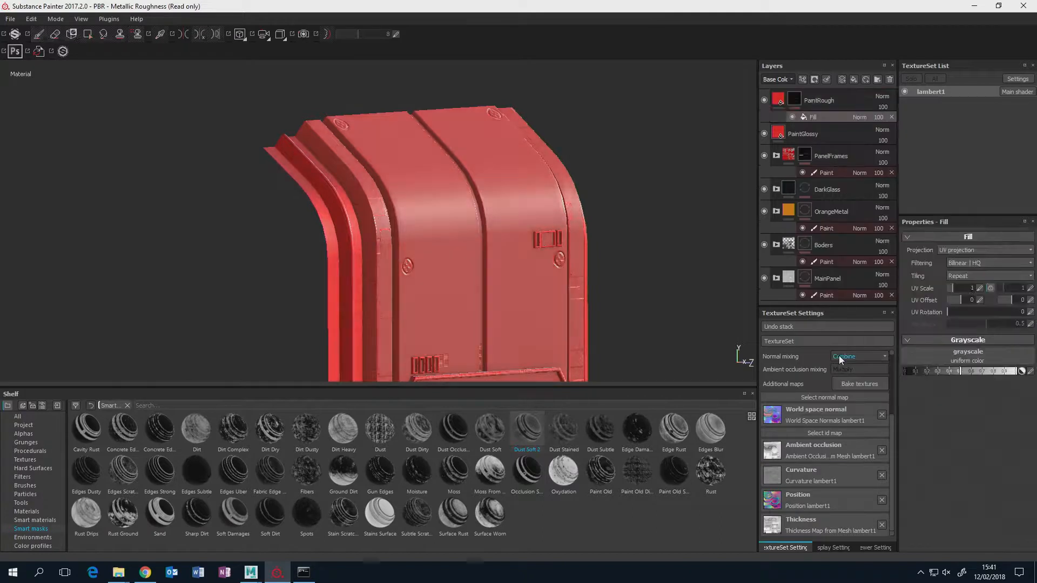
pyautogui.click(957, 353)
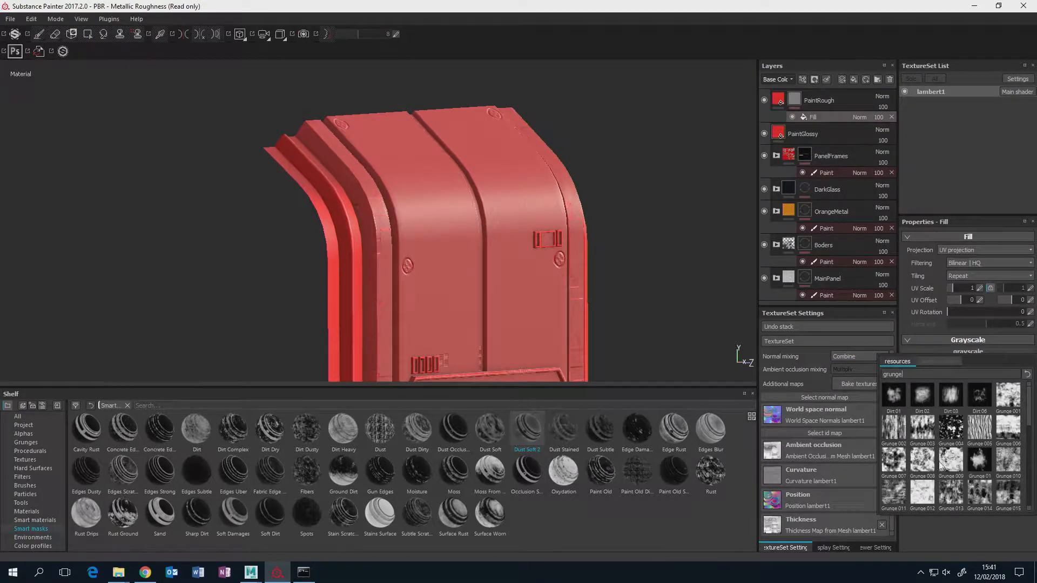
pyautogui.click(895, 460)
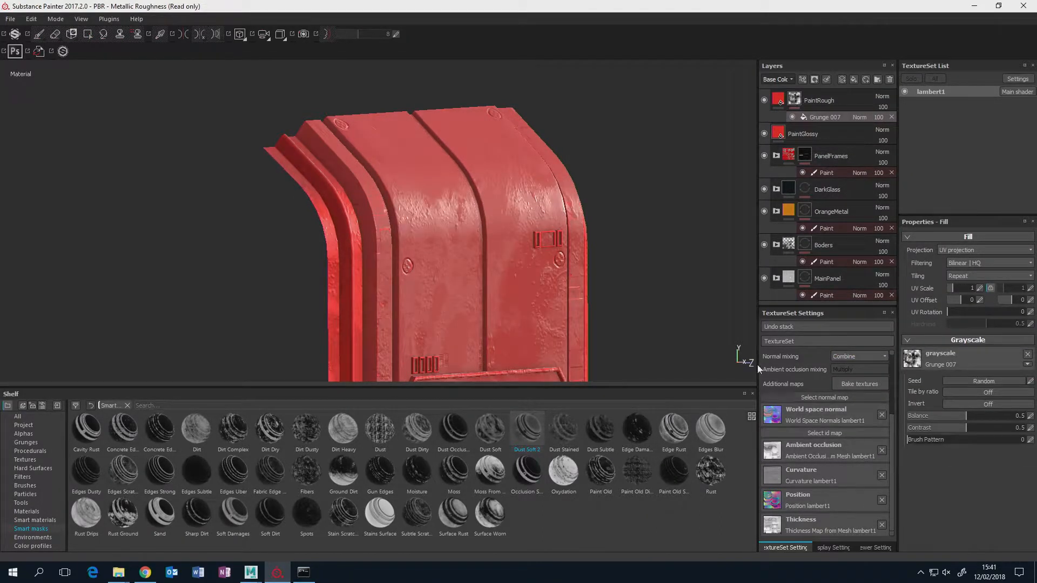
pyautogui.keyDown('alt'); pyautogui.moveTo(675, 292); pyautogui.dragTo(673, 188); pyautogui.keyUp('alt')
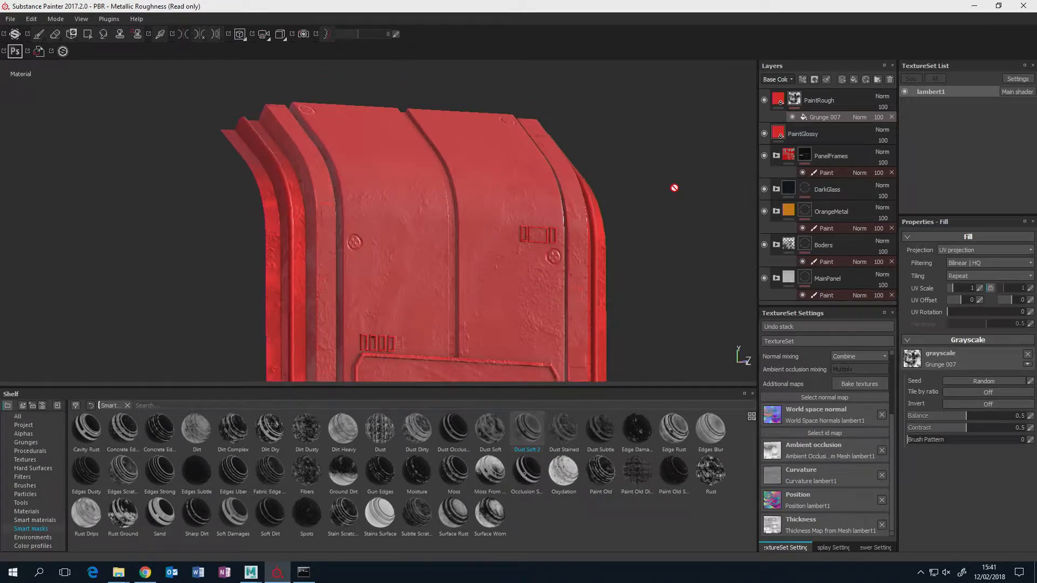
# Group the PaintRough and PaintGlossy layers into a folder named Paint.
pyautogui.click(818, 97)
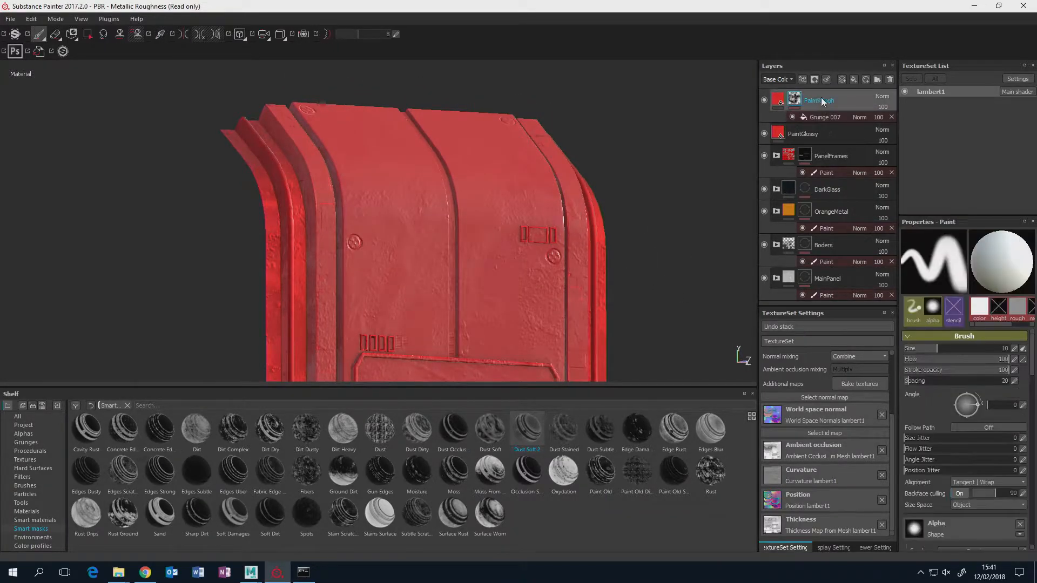
pyautogui.click(818, 132)
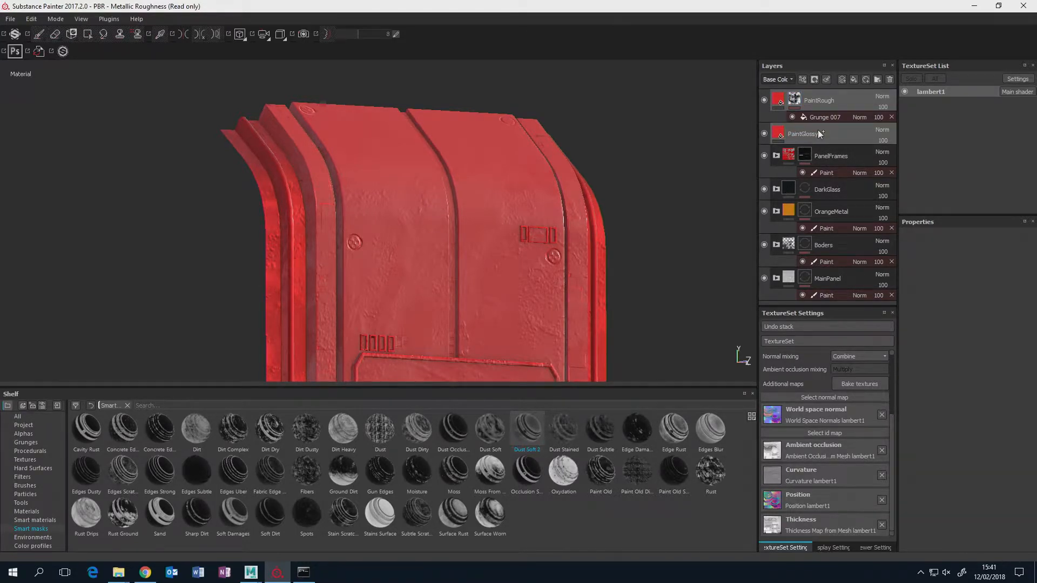
pyautogui.hotkey('ctrl', 'g')
pyautogui.doubleClick(808, 100)
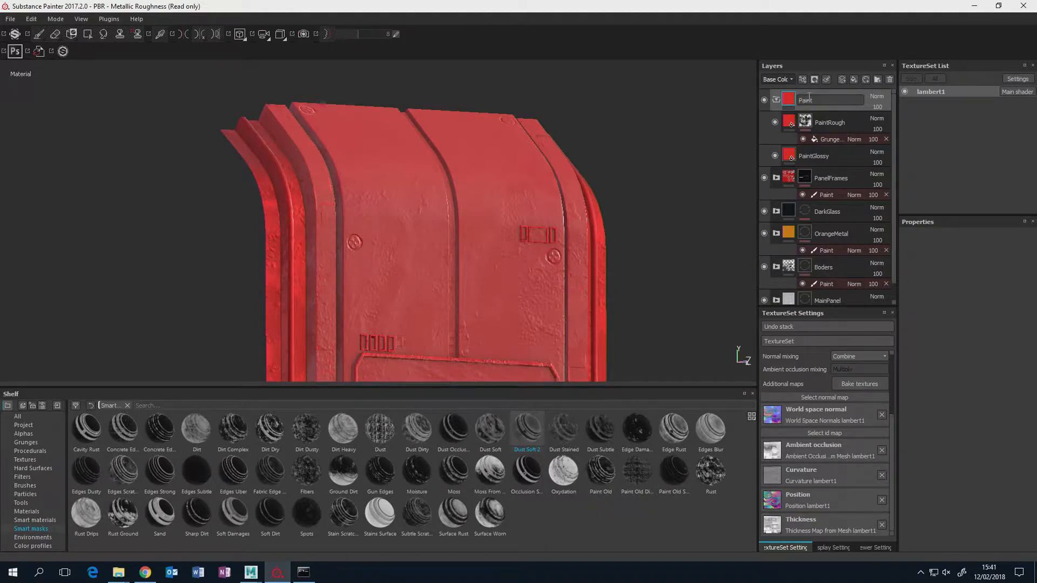
# Hide the red paint everywhere with a black mask on the Paint folder, and face the panel straight on.
pyautogui.rightClick(791, 98)
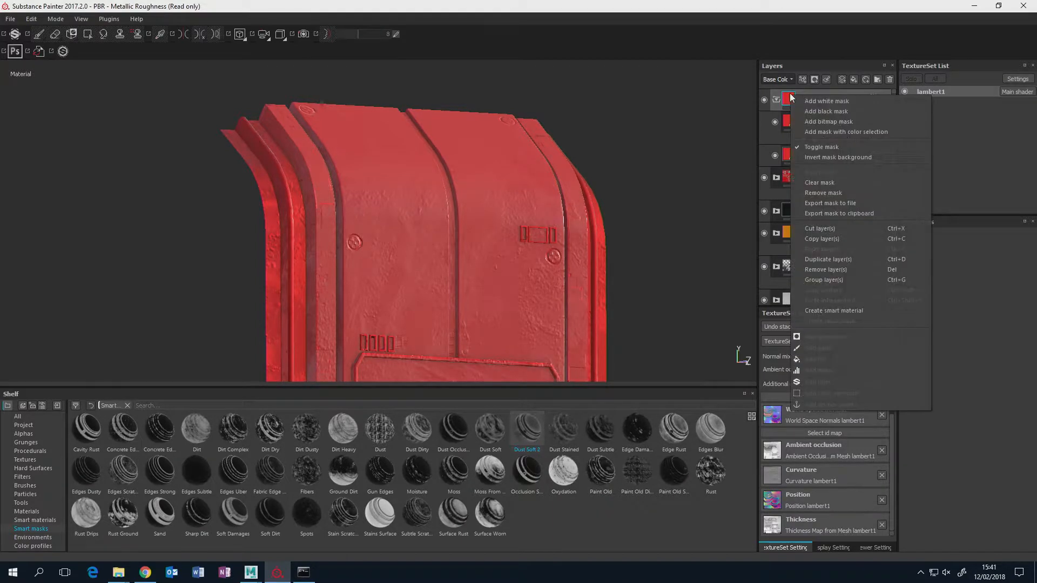
pyautogui.click(818, 111)
pyautogui.keyDown('alt'); pyautogui.moveTo(630, 194); pyautogui.dragTo(561, 168); pyautogui.keyUp('alt')
pyautogui.keyDown('alt'); pyautogui.moveTo(561, 167); pyautogui.dragTo(576, 129, button='middle'); pyautogui.keyUp('alt')
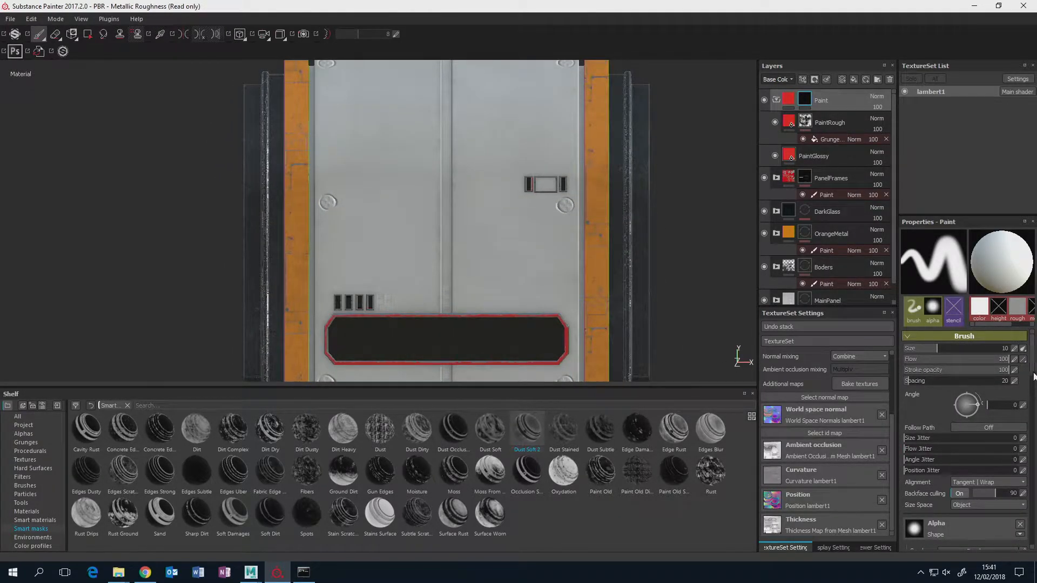
# Try the Font Black Ops One alpha for the brush, and settle on the Font Orbitron alpha.
pyautogui.scroll(-5, 1033, 376)
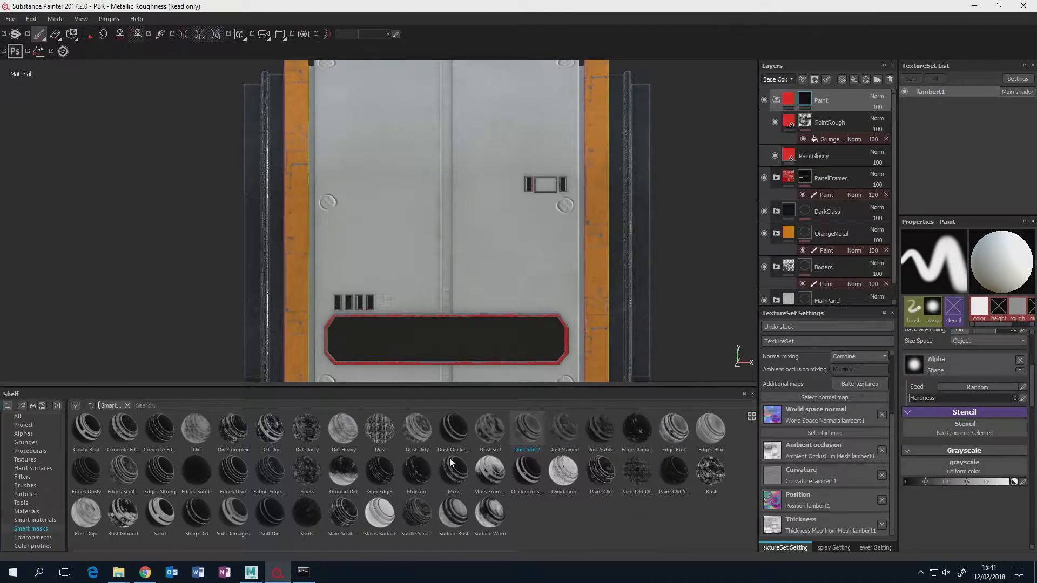
pyautogui.click(24, 434)
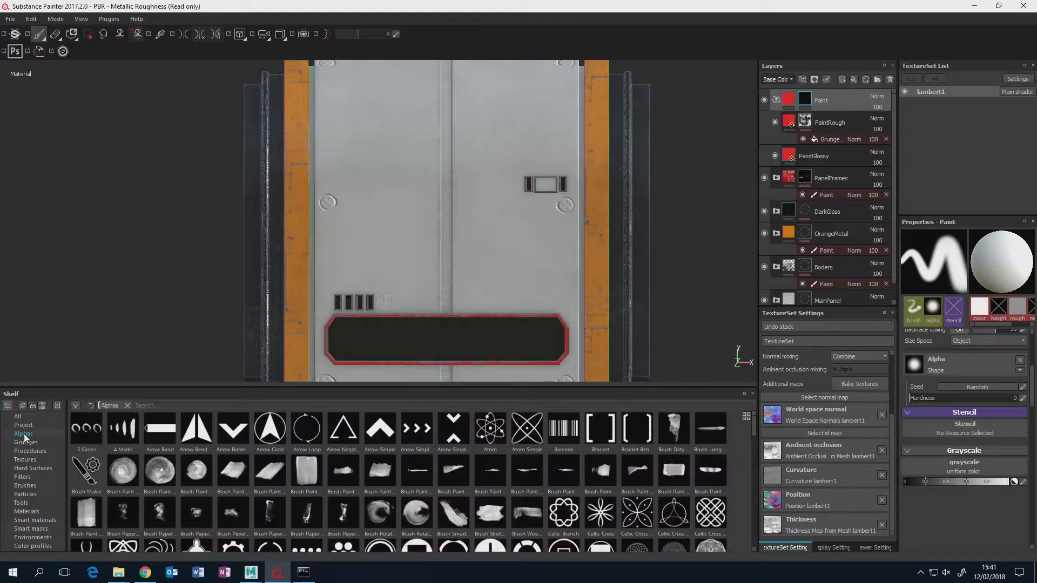
pyautogui.moveTo(752, 429); pyautogui.dragTo(751, 470)
pyautogui.click(586, 457)
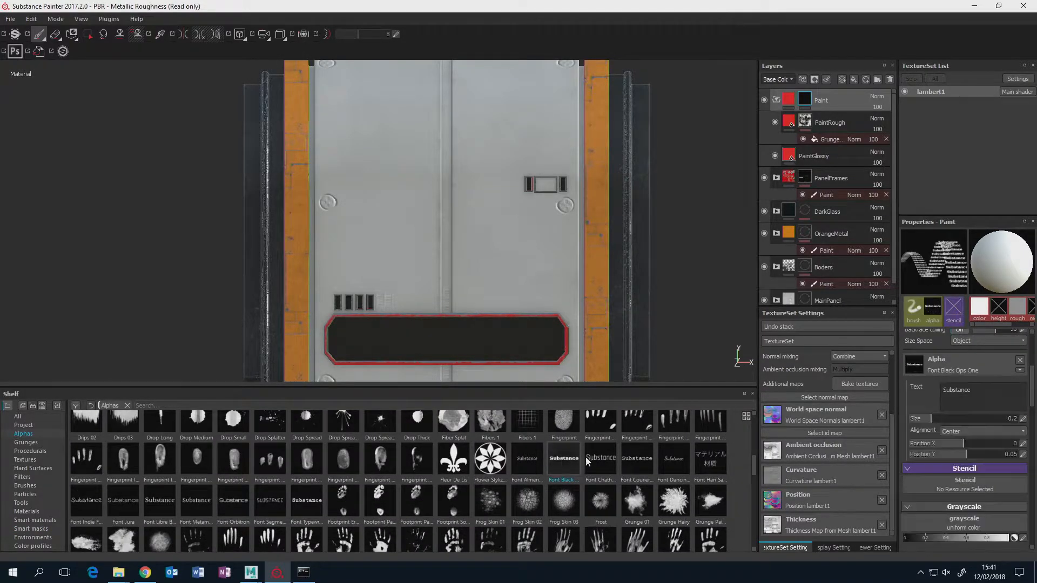
pyautogui.click(226, 503)
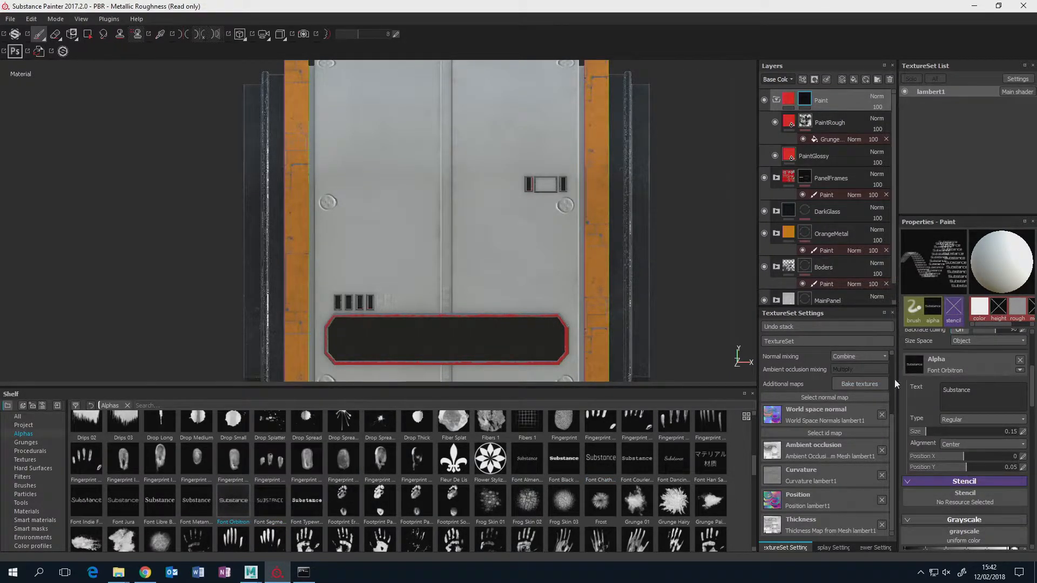
pyautogui.moveTo(228, 503)
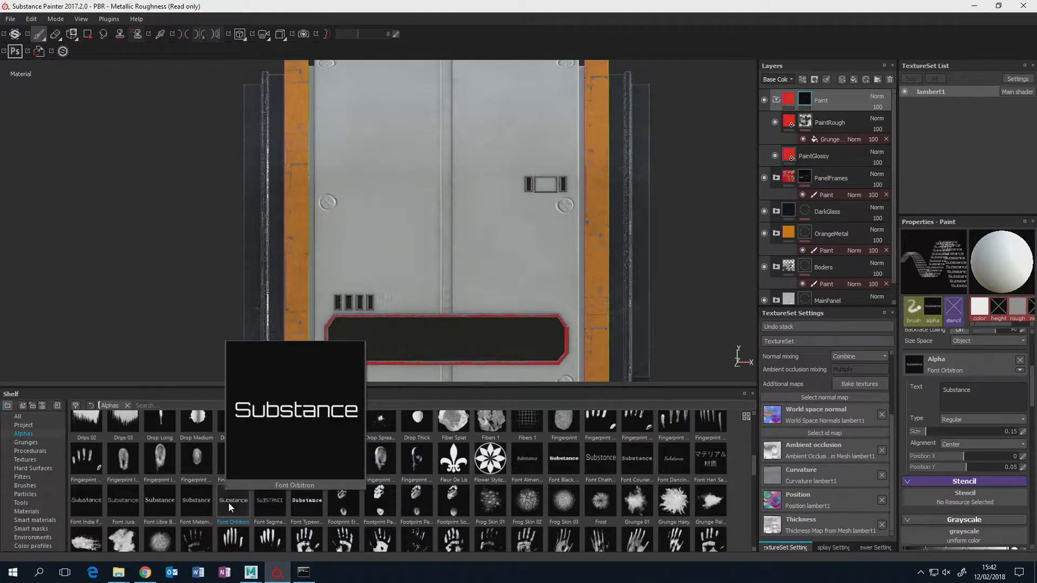
pyautogui.moveTo(228, 504)
pyautogui.mouseDown()
pyautogui.moveTo(610, 282)
pyautogui.moveTo(807, 97)
pyautogui.mouseUp()
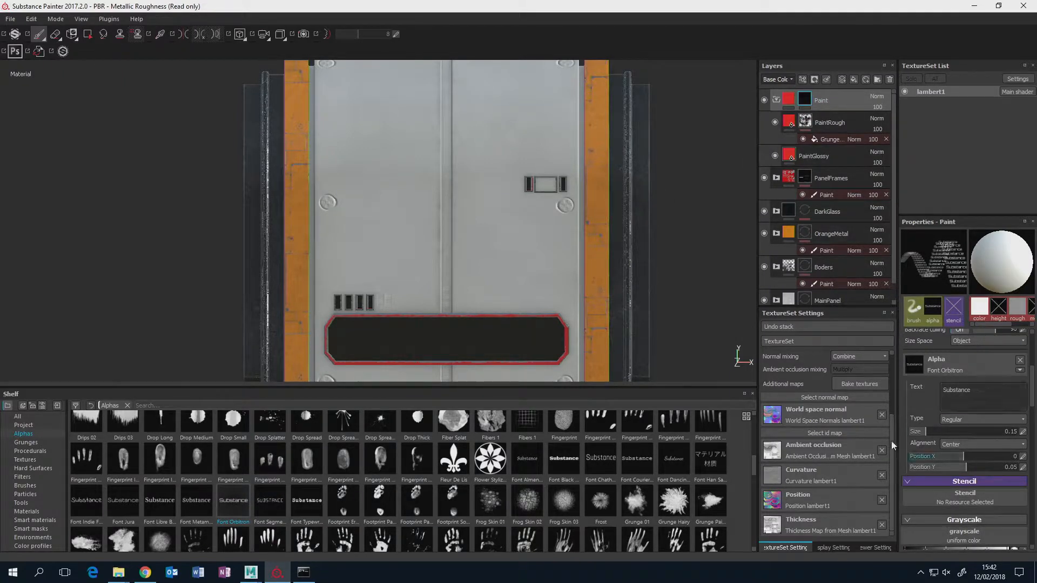
# Add a paint effect to the Paint folder's mask and load Font Orbitron as the brush stencil.
pyautogui.moveTo(1032, 381); pyautogui.dragTo(1032, 385)
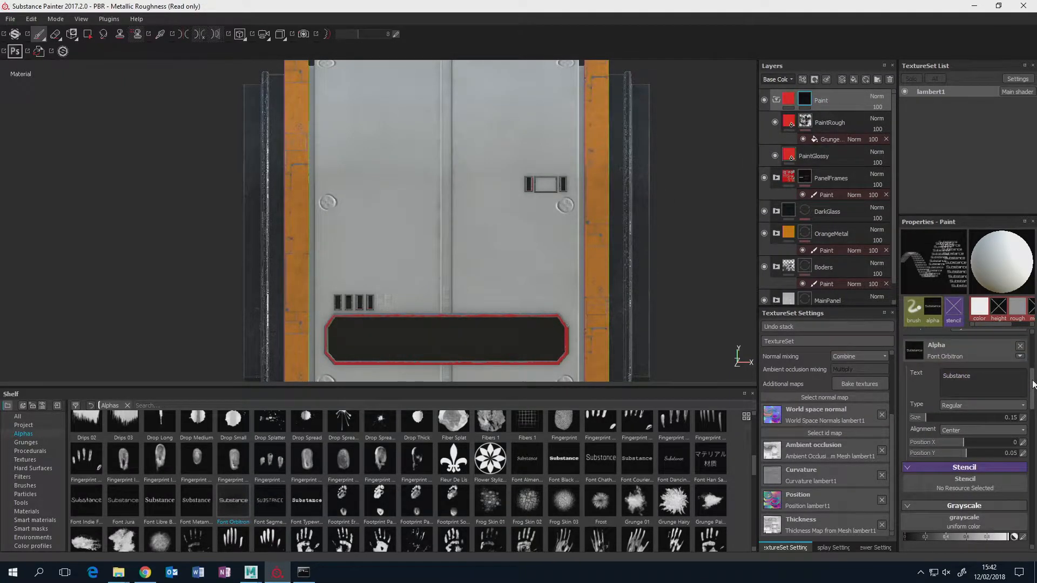
pyautogui.rightClick(804, 104)
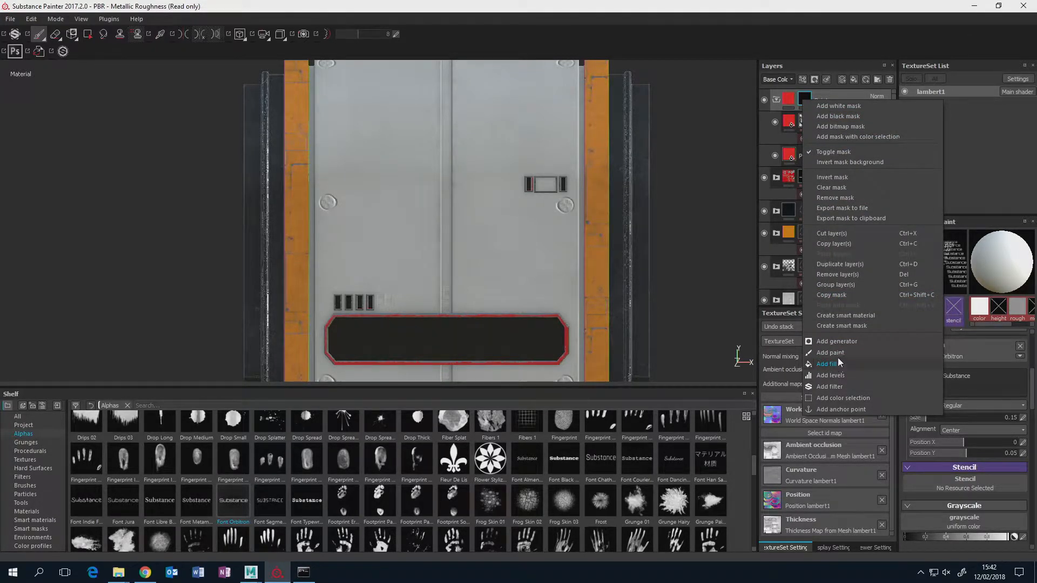
pyautogui.click(838, 354)
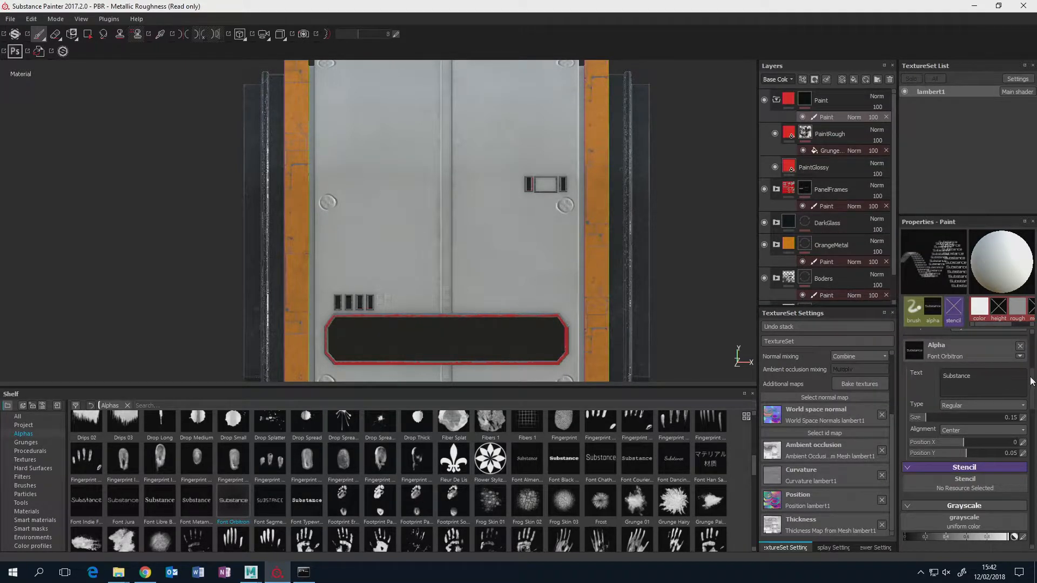
pyautogui.scroll(-1, 1031, 381)
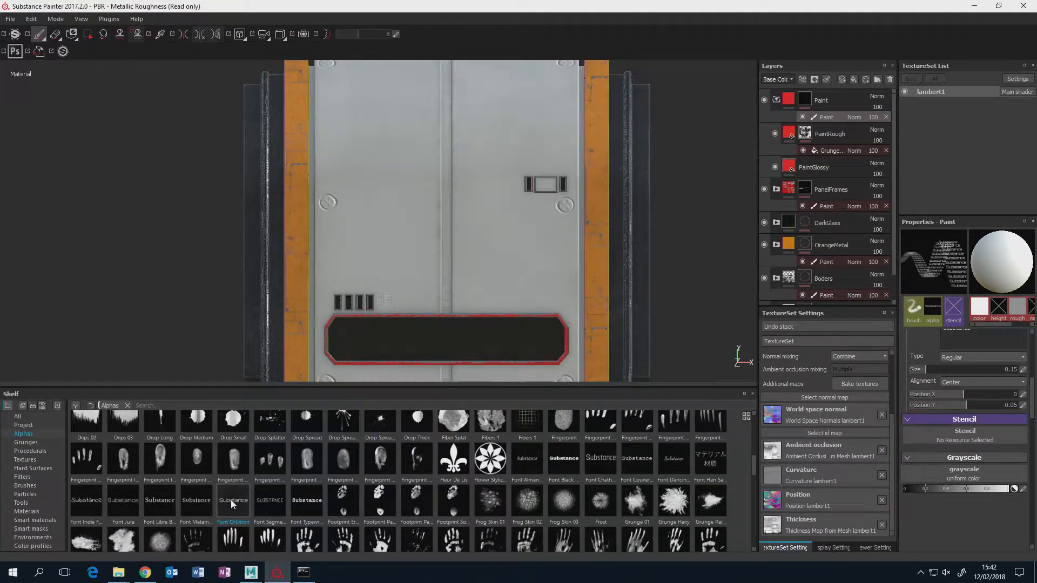
pyautogui.moveTo(231, 500); pyautogui.dragTo(952, 433)
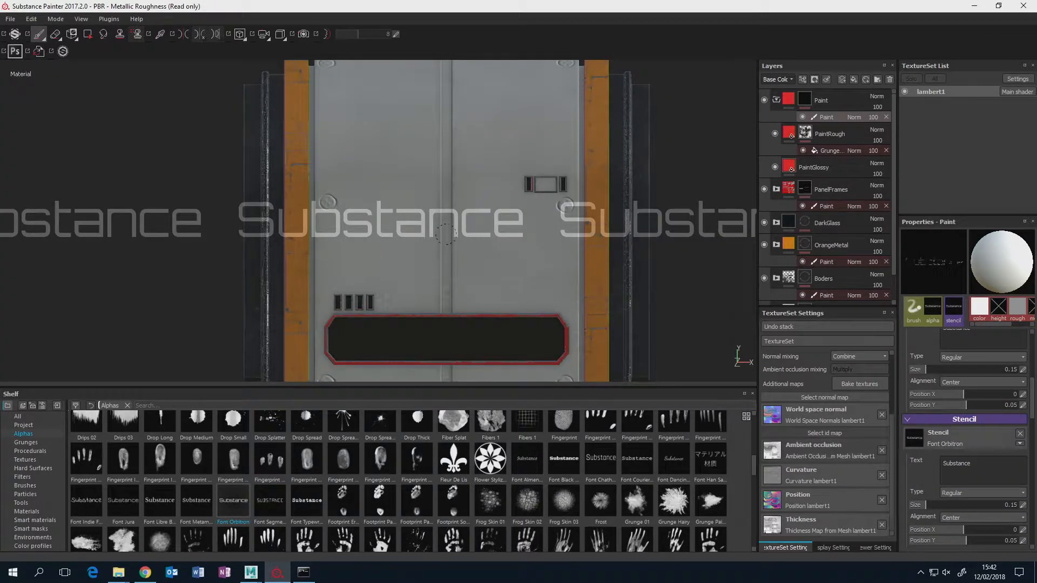
# Replace the stencil text with Valasek on the first line and Industries on the second.
pyautogui.click(983, 466)
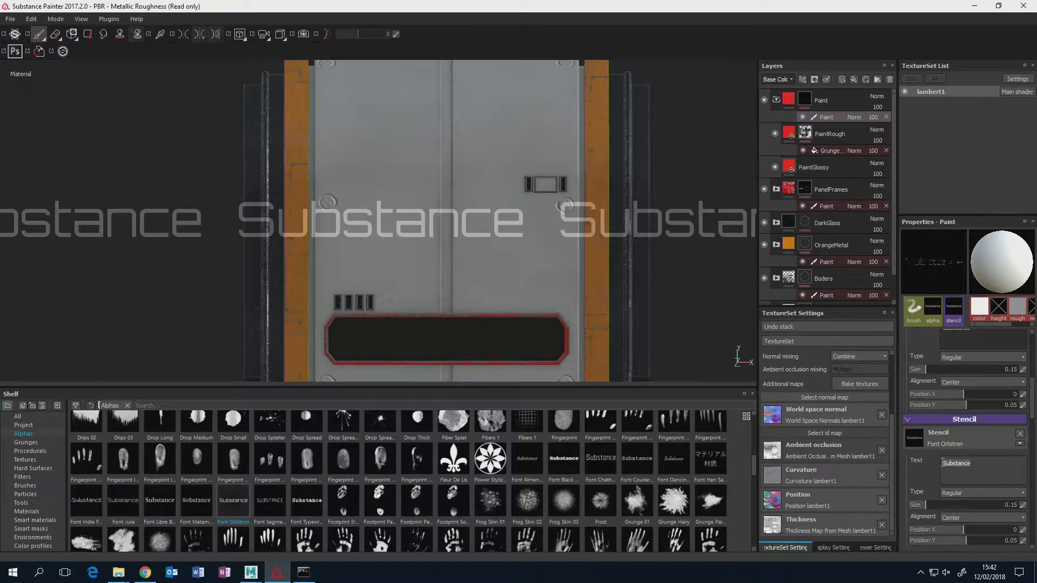
pyautogui.hotkey('ctrl', 'a')
pyautogui.write('Vala')
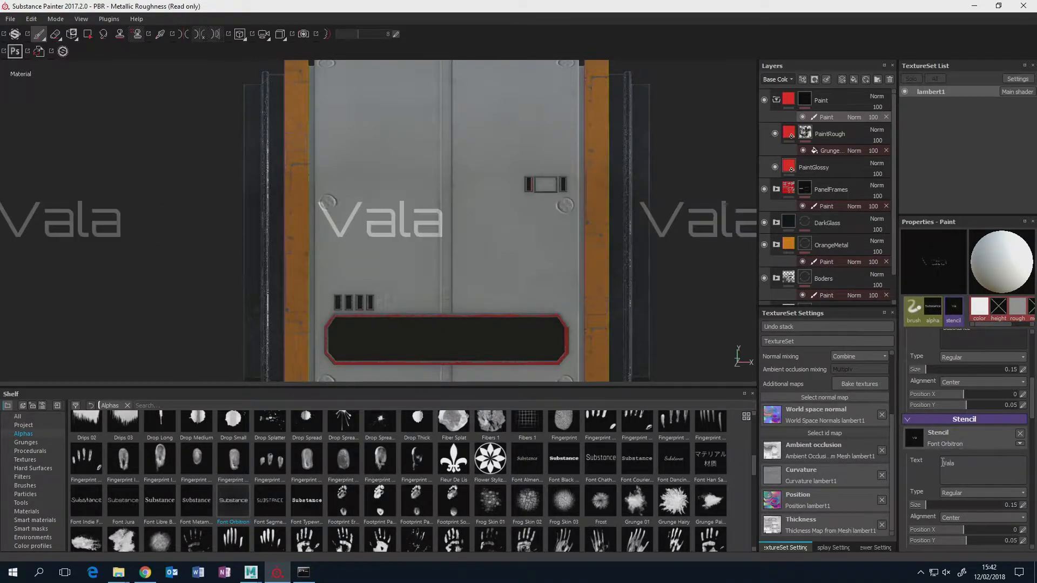
pyautogui.write('sek')
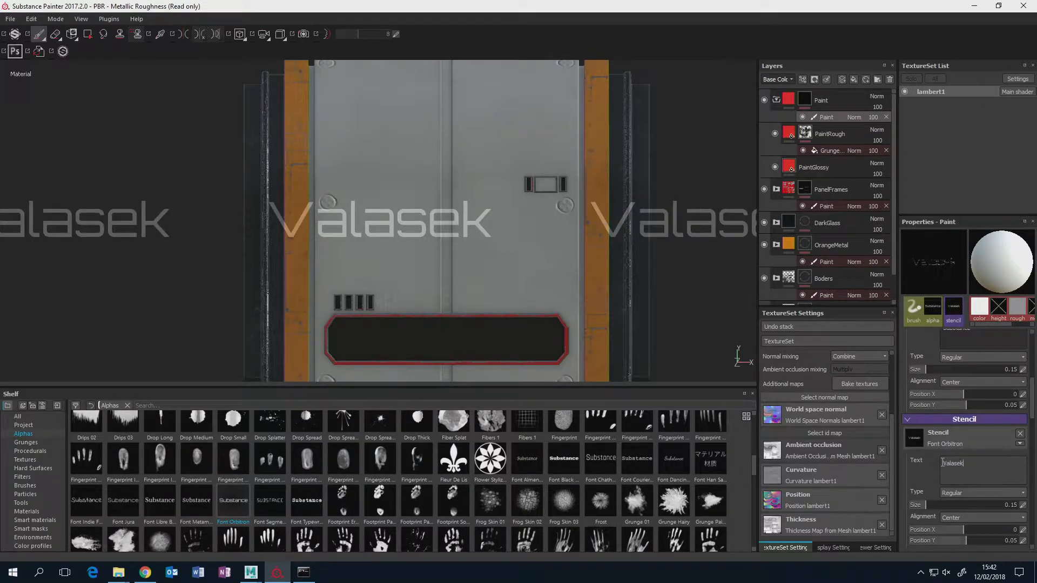
pyautogui.press('Return')
pyautogui.write('Indus')
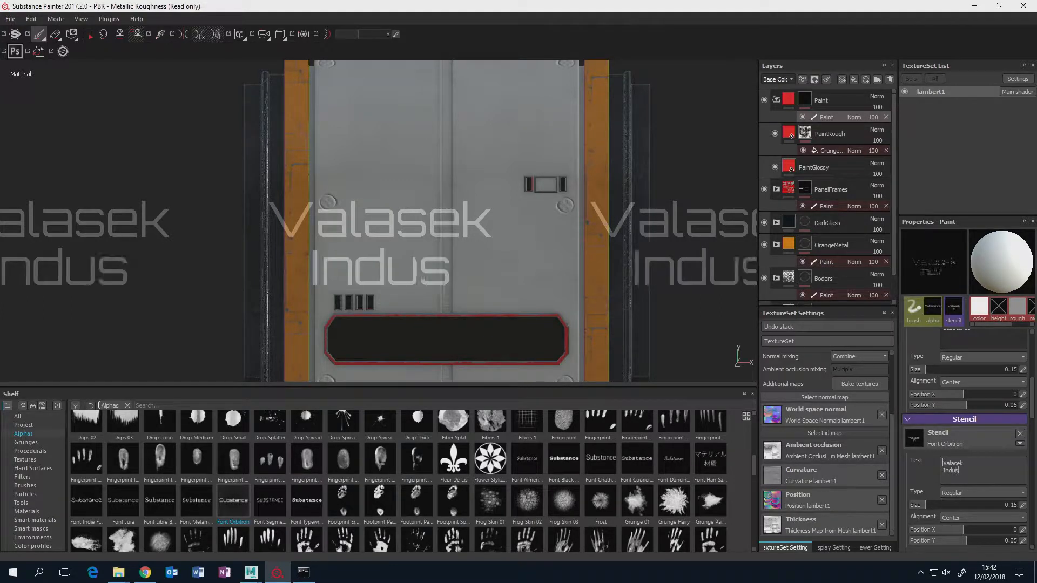
pyautogui.write('tries')
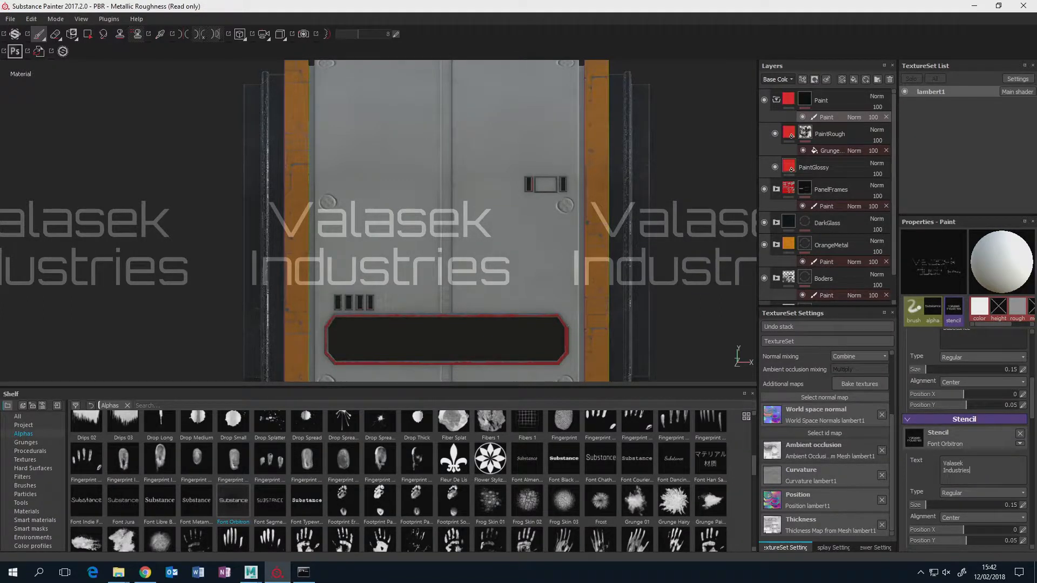
# Set the stencil text size to 0.1 and line the lettering up below the small framed window on the panel's right half.
pyautogui.moveTo(417, 223)
pyautogui.keyDown('alt'); pyautogui.mouseDown(button='middle')
pyautogui.moveTo(509, 213)
pyautogui.moveTo(416, 225)
pyautogui.mouseUp(button='middle'); pyautogui.keyUp('alt')
pyautogui.keyDown('alt'); pyautogui.moveTo(439, 250); pyautogui.dragTo(642, 177, button='right'); pyautogui.keyUp('alt')
pyautogui.keyDown('alt'); pyautogui.moveTo(441, 203); pyautogui.dragTo(532, 181, button='right'); pyautogui.keyUp('alt')
pyautogui.keyDown('alt'); pyautogui.moveTo(533, 180); pyautogui.dragTo(348, 220, button='middle'); pyautogui.keyUp('alt')
pyautogui.keyDown('alt'); pyautogui.moveTo(423, 219); pyautogui.dragTo(390, 180, button='middle'); pyautogui.keyUp('alt')
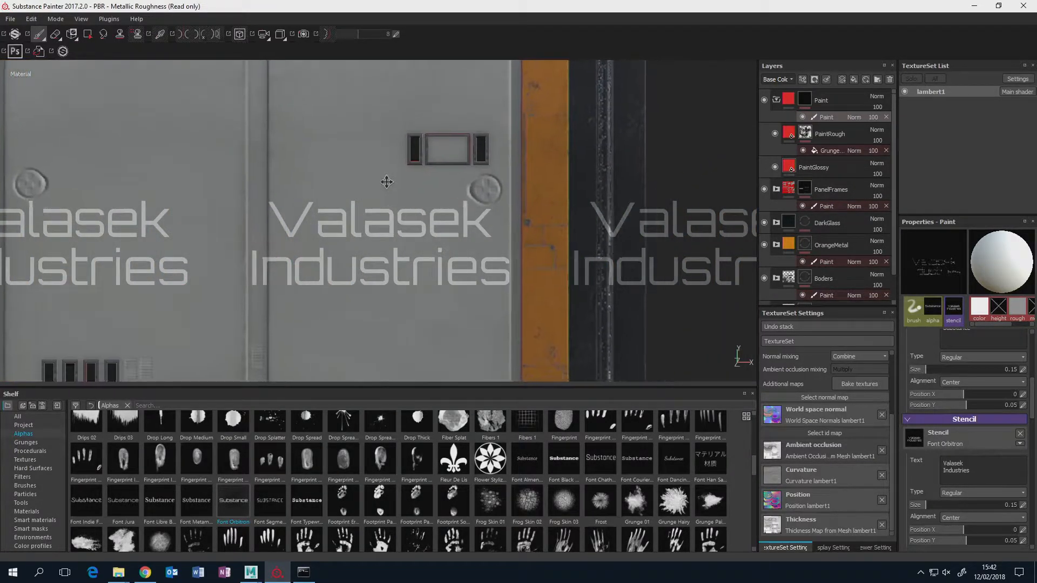
pyautogui.keyDown('alt'); pyautogui.moveTo(438, 280); pyautogui.dragTo(470, 283, button='middle'); pyautogui.keyUp('alt')
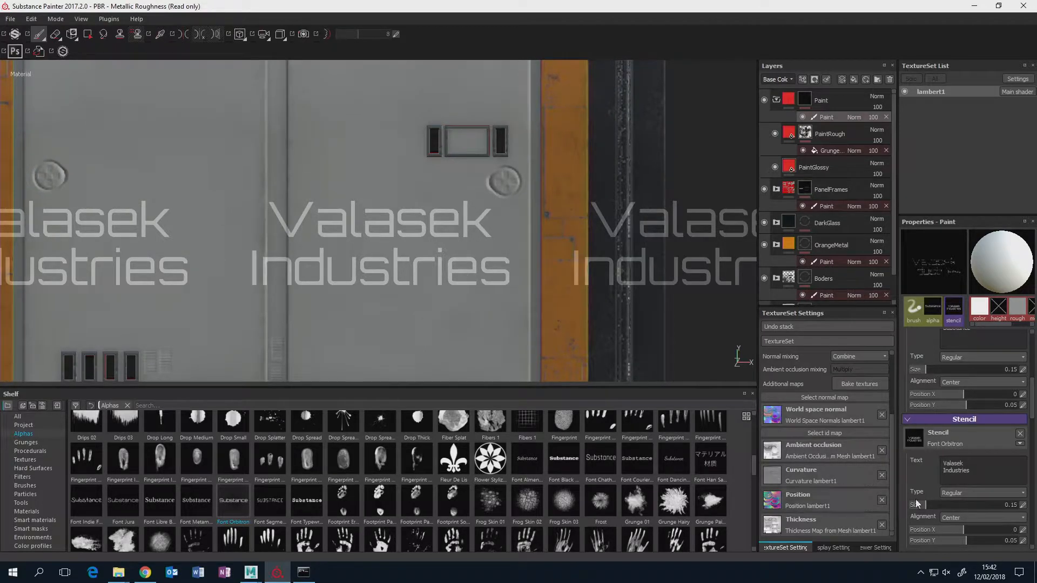
pyautogui.moveTo(923, 505); pyautogui.dragTo(921, 502)
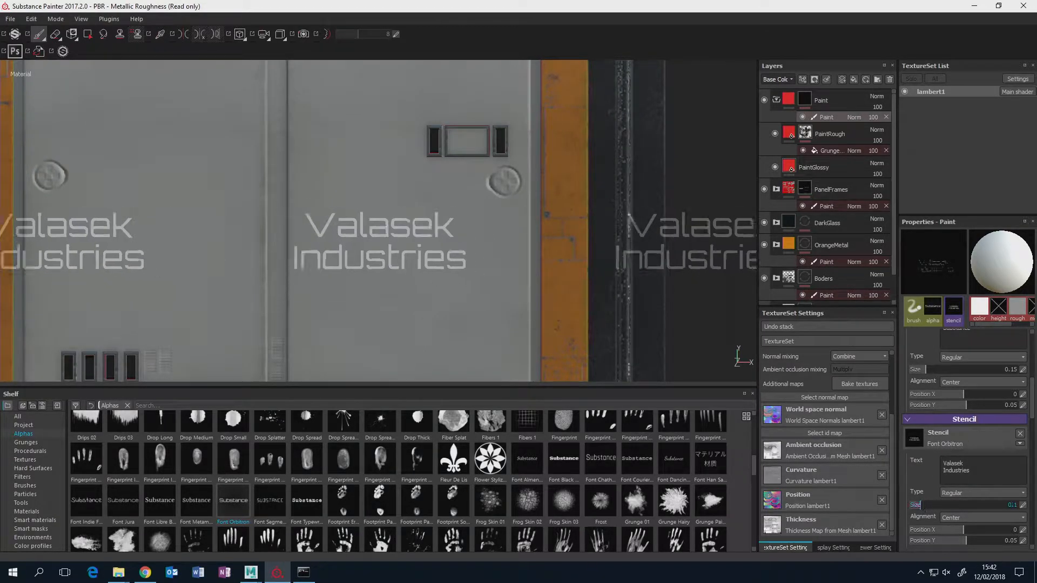
pyautogui.moveTo(458, 296)
pyautogui.keyDown('alt'); pyautogui.mouseDown(button='middle')
pyautogui.moveTo(396, 287)
pyautogui.moveTo(396, 273)
pyautogui.mouseUp(button='middle'); pyautogui.keyUp('alt')
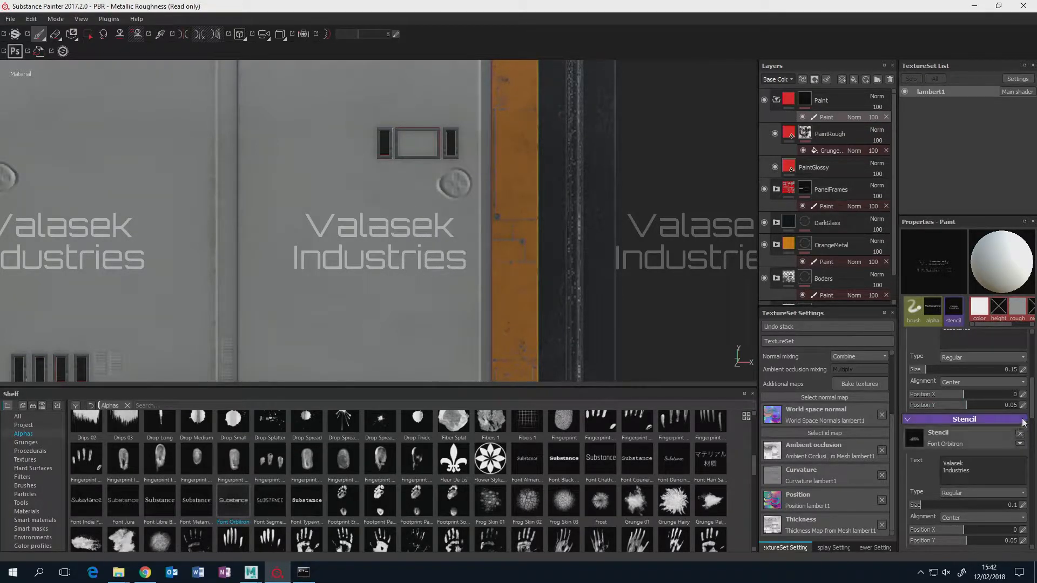
# Switch to the Default Hard brush and paint the complete Valasek Industries lettering through the stencil.
pyautogui.scroll(4, 1029, 365)
pyautogui.scroll(-4, 1031, 365)
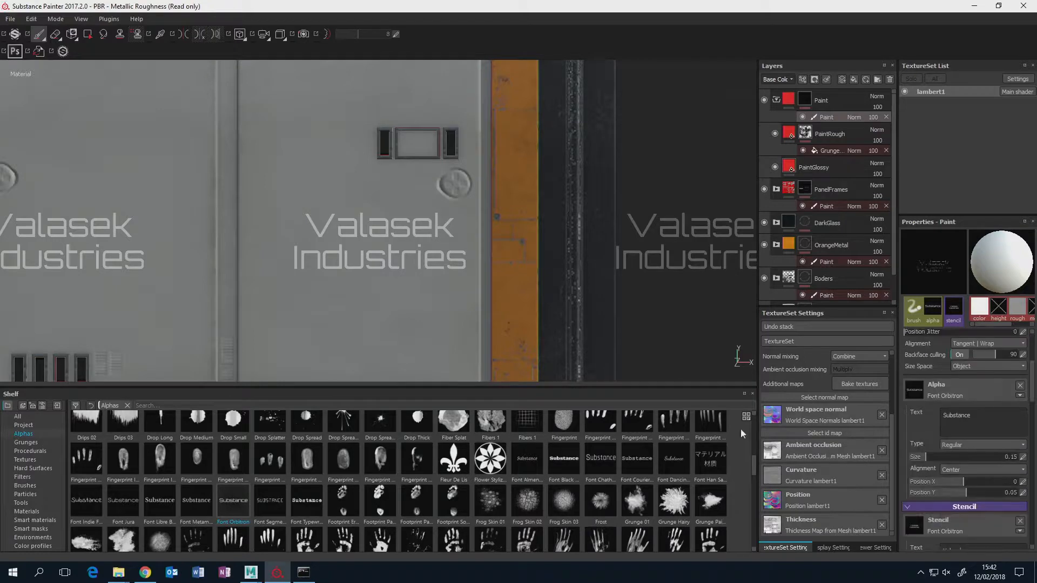
pyautogui.click(24, 485)
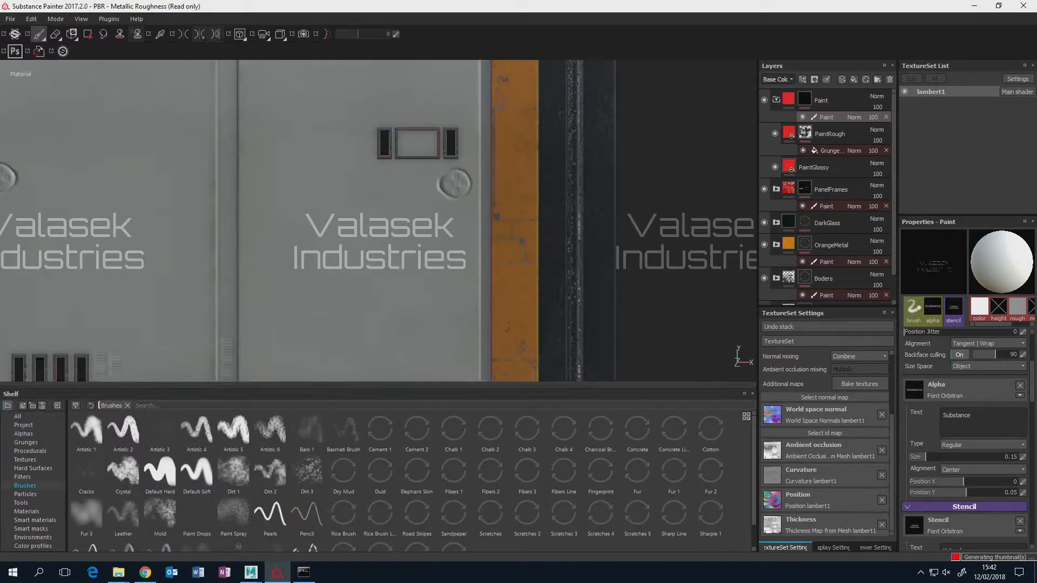
pyautogui.click(179, 465)
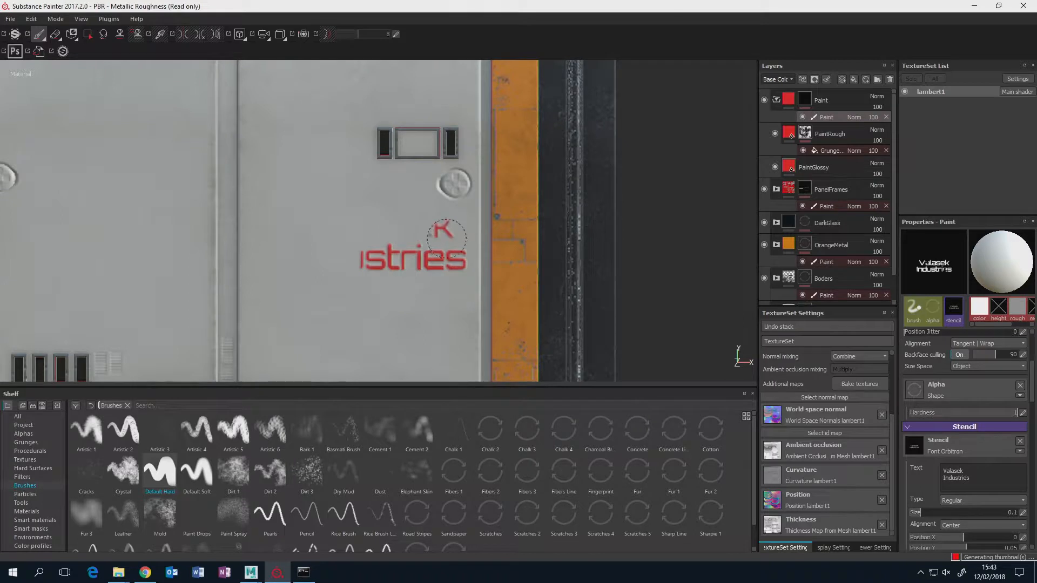
pyautogui.moveTo(446, 239)
pyautogui.mouseDown()
pyautogui.moveTo(324, 230)
pyautogui.moveTo(372, 263)
pyautogui.mouseUp()
pyautogui.moveTo(375, 226); pyautogui.dragTo(442, 228)
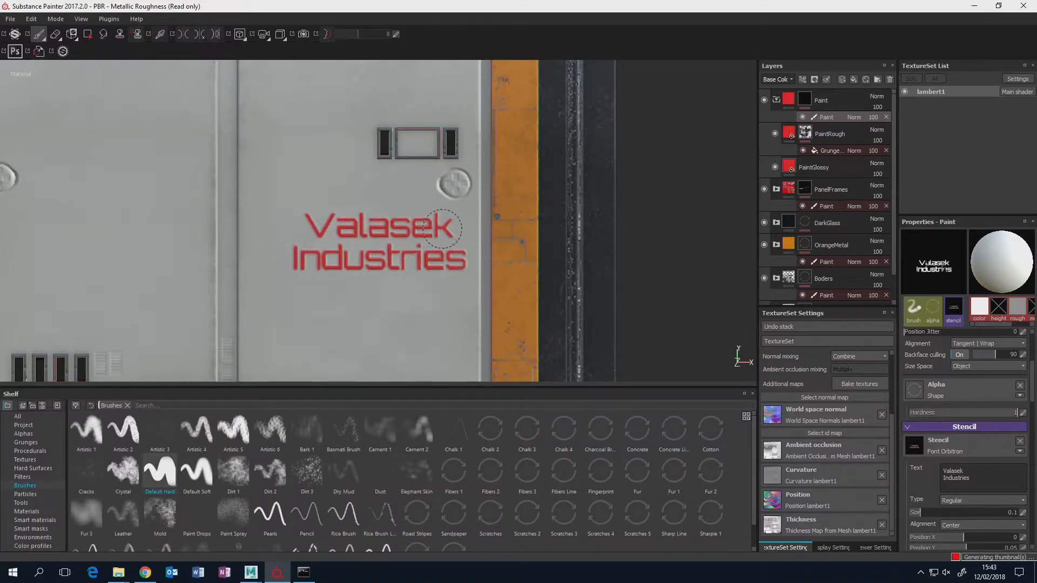
pyautogui.press('s')
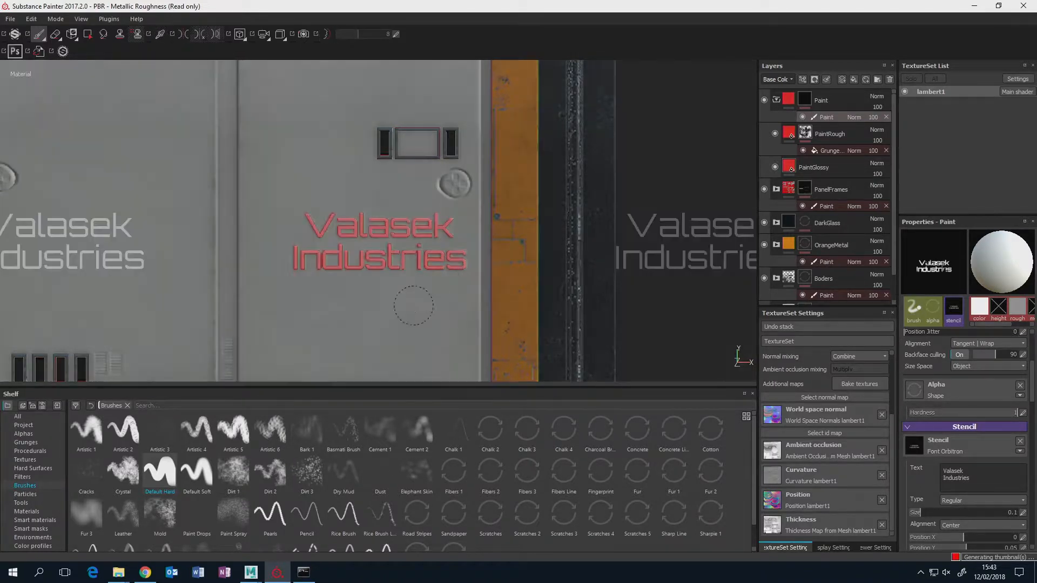
# Remove the Font Orbitron stencil from the brush and frame the whole panel at a slight angle.
pyautogui.click(1019, 441)
pyautogui.moveTo(402, 247)
pyautogui.keyDown('alt'); pyautogui.mouseDown()
pyautogui.moveTo(400, 236)
pyautogui.moveTo(504, 234)
pyautogui.moveTo(537, 213)
pyautogui.moveTo(556, 225)
pyautogui.moveTo(505, 236)
pyautogui.moveTo(527, 243)
pyautogui.moveTo(540, 203)
pyautogui.moveTo(520, 223)
pyautogui.moveTo(426, 224)
pyautogui.moveTo(428, 239)
pyautogui.moveTo(474, 250)
pyautogui.mouseUp(); pyautogui.keyUp('alt')
pyautogui.press('f')
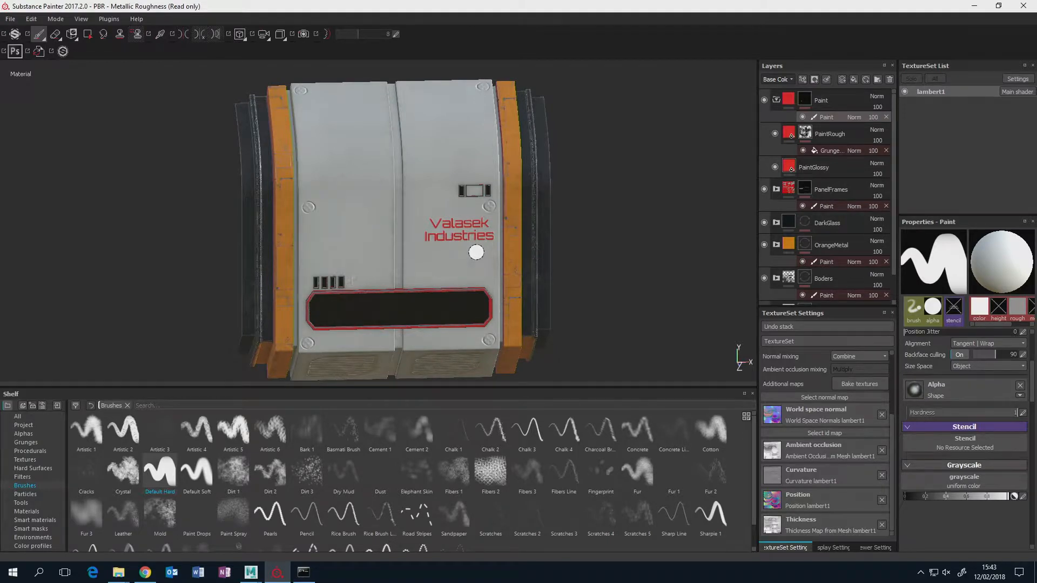
# Set up the texture export with the Arnold SCGI configuration and a 2048x2048 size for the lambert1 texture set.
pyautogui.click(9, 19)
pyautogui.click(34, 164)
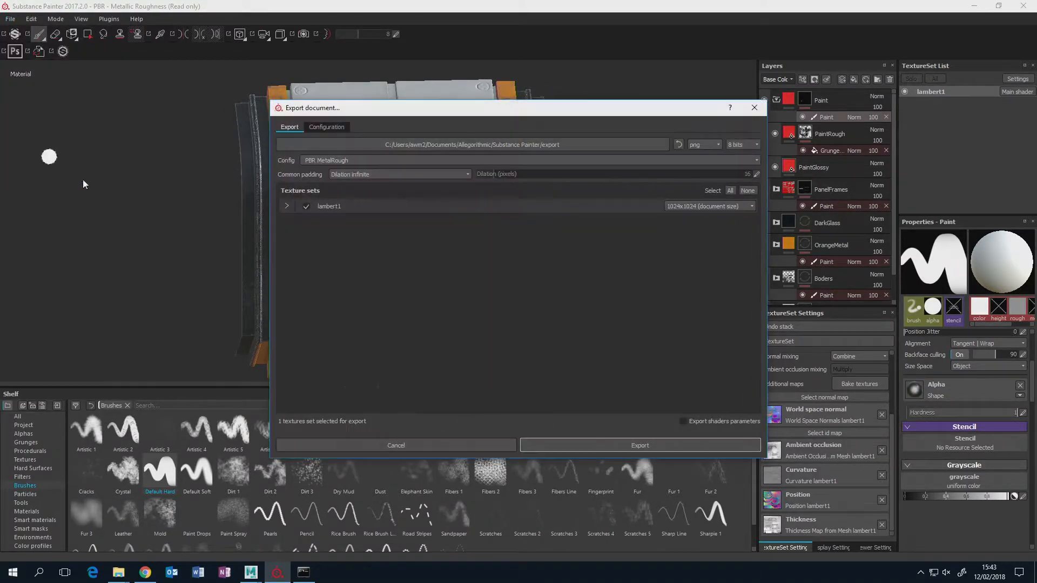
pyautogui.click(728, 206)
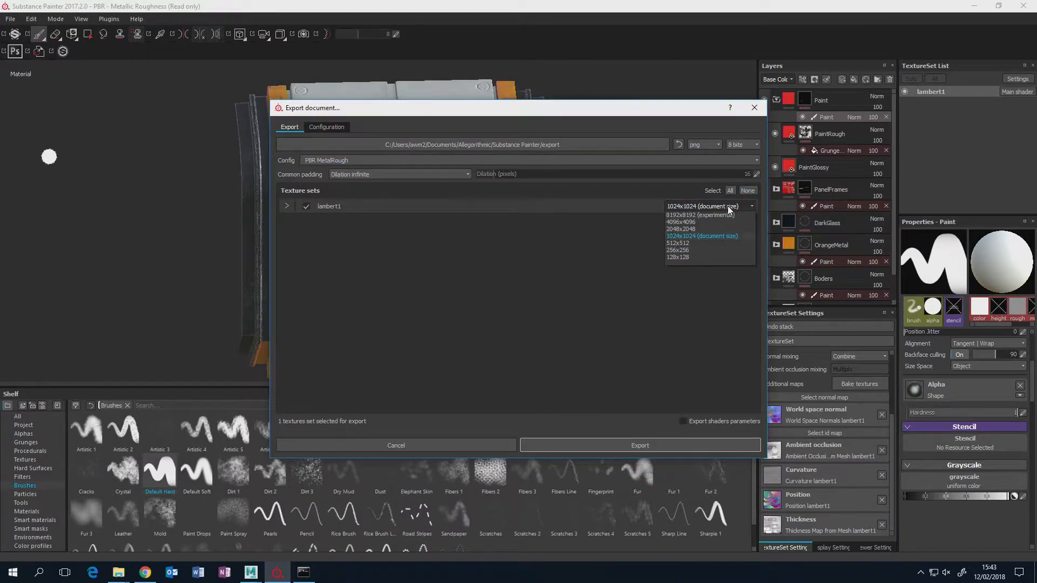
pyautogui.click(545, 109)
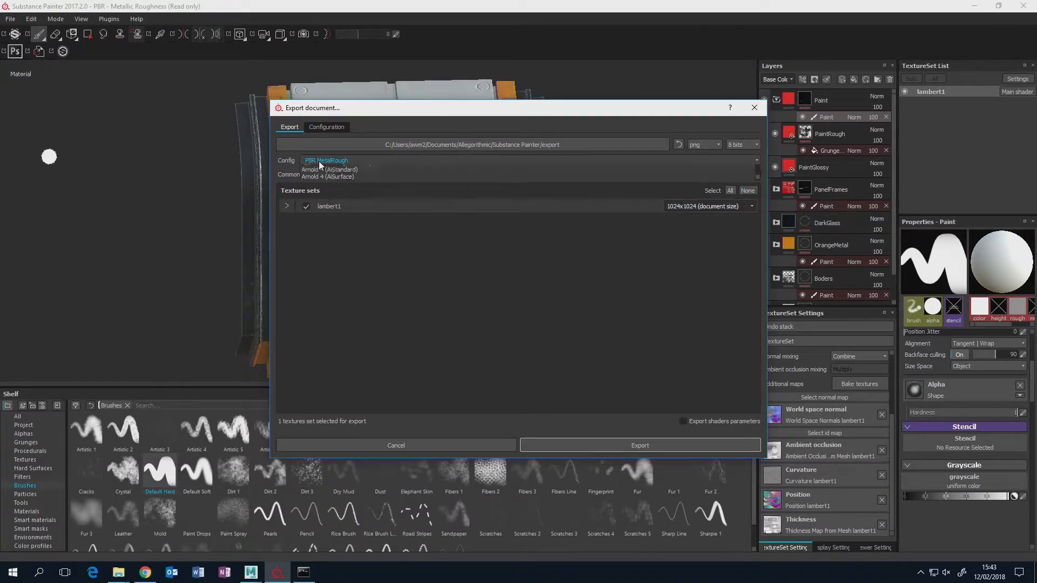
pyautogui.click(319, 161)
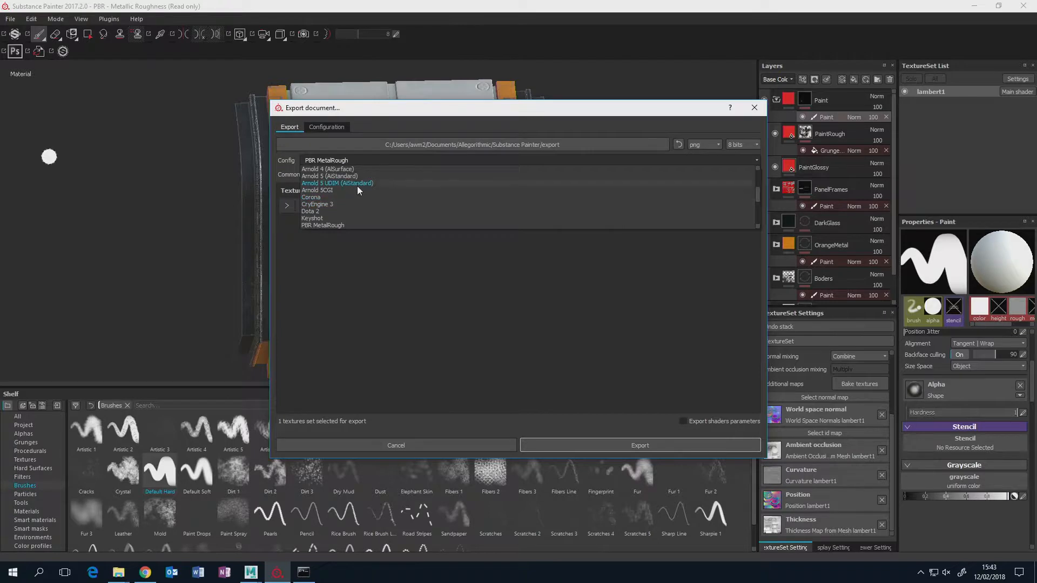
pyautogui.click(355, 189)
pyautogui.click(288, 206)
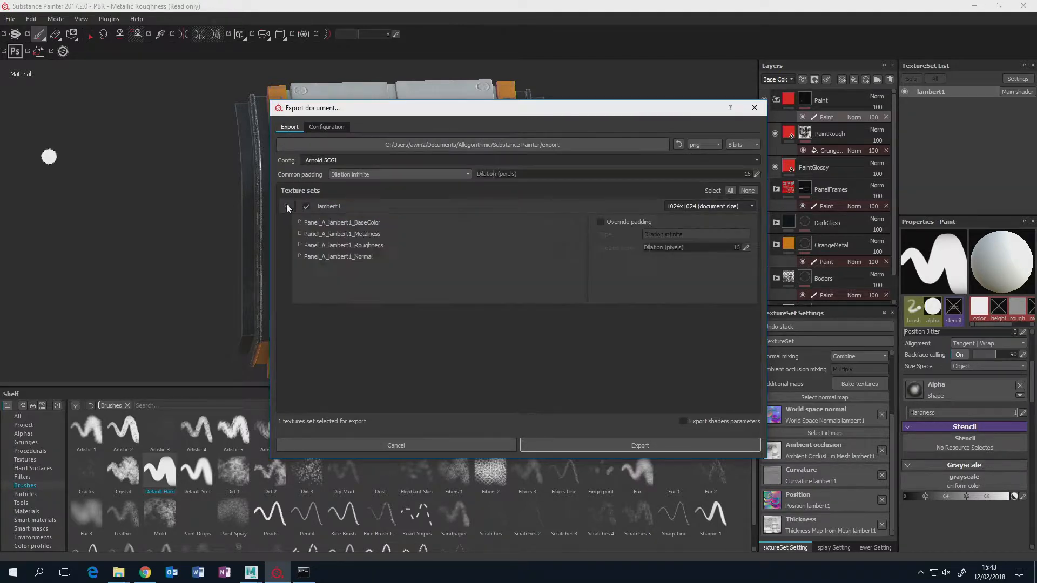
pyautogui.click(287, 206)
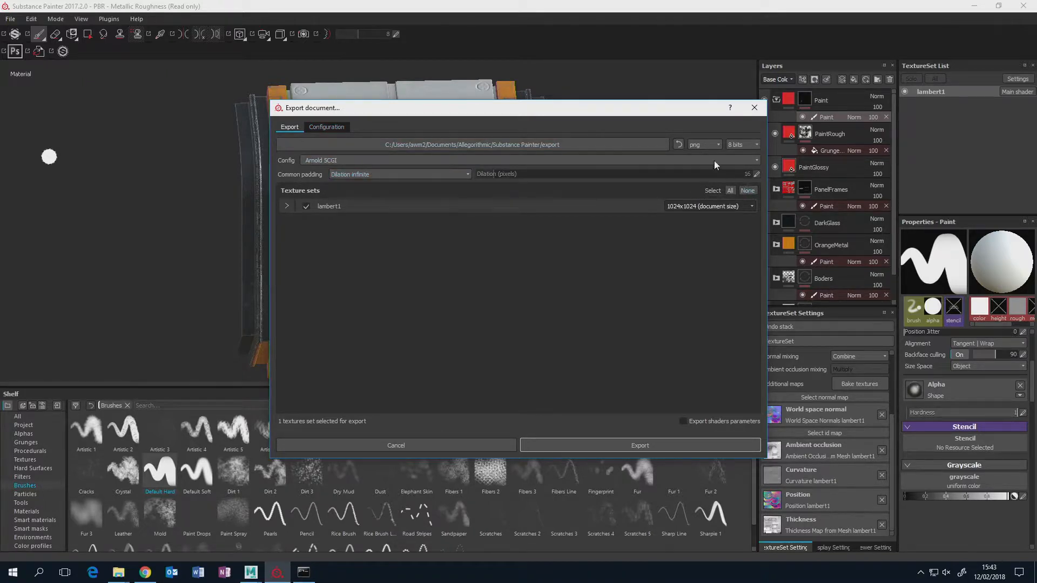
pyautogui.click(750, 206)
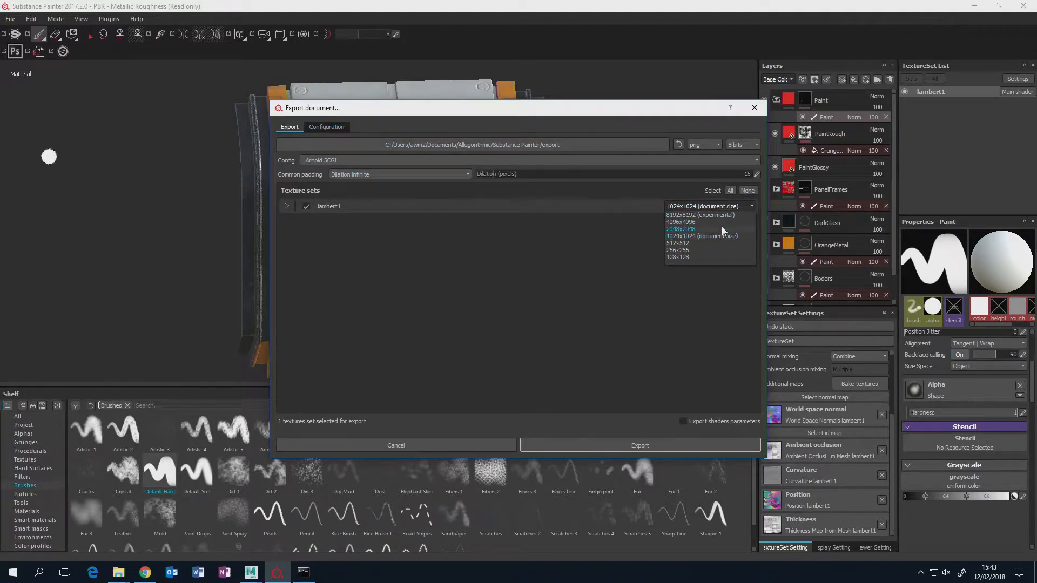
pyautogui.click(721, 229)
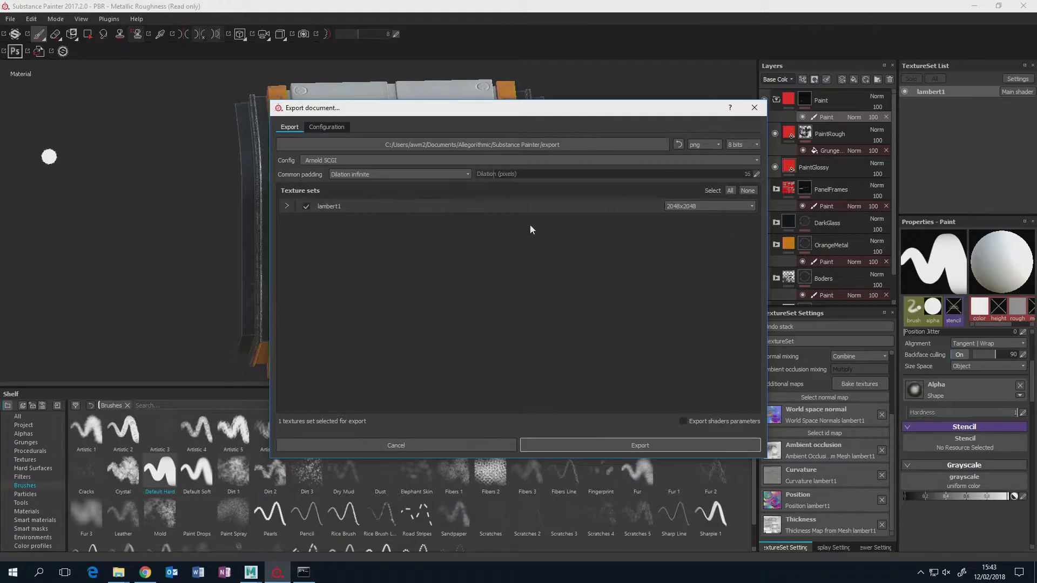
# Choose the sourceimages folder of the Substance_PartTWO Maya project as destination and export the textures.
pyautogui.click(536, 143)
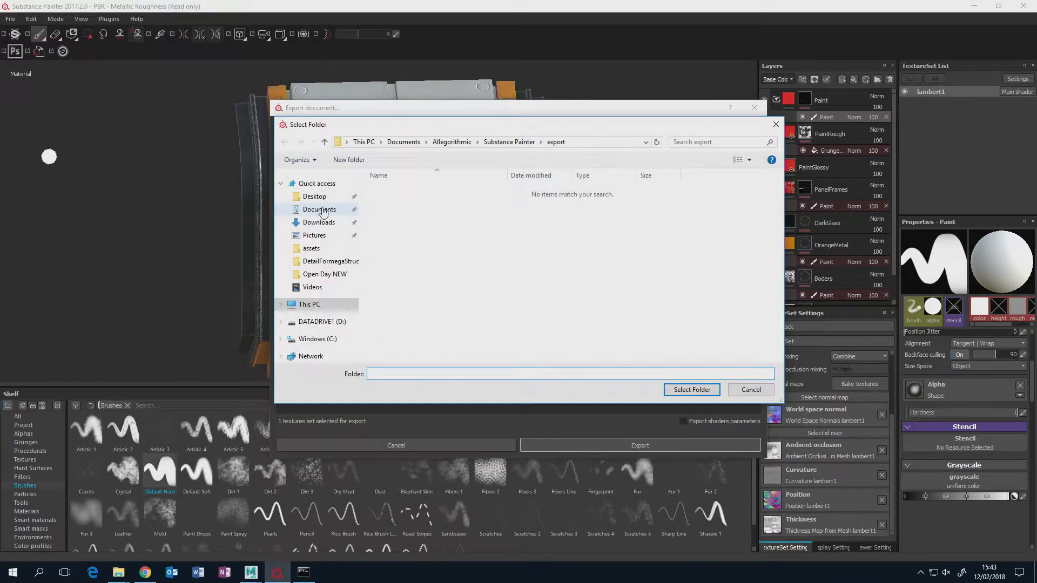
pyautogui.click(322, 210)
pyautogui.doubleClick(397, 226)
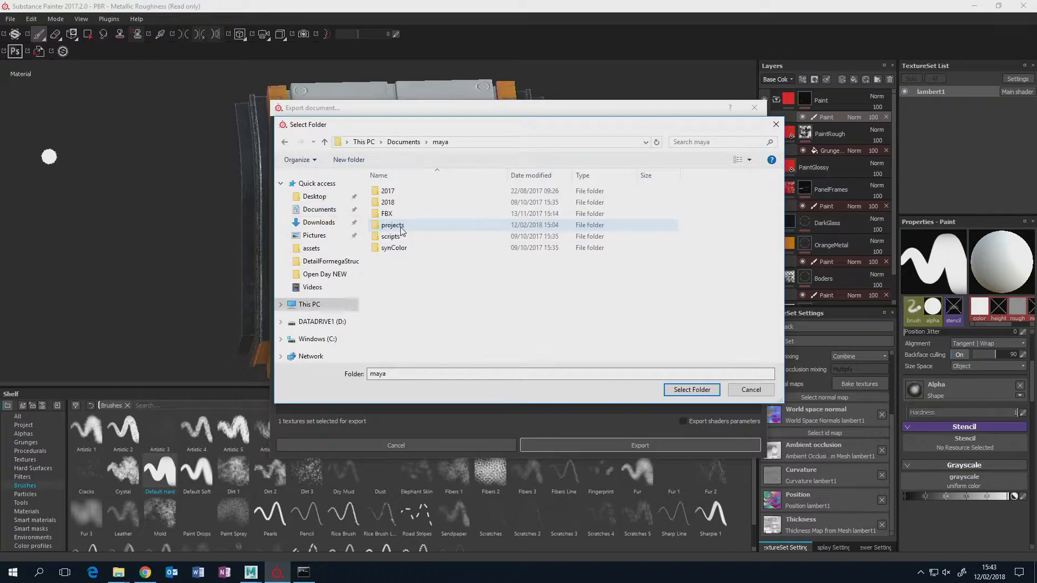
pyautogui.doubleClick(401, 230)
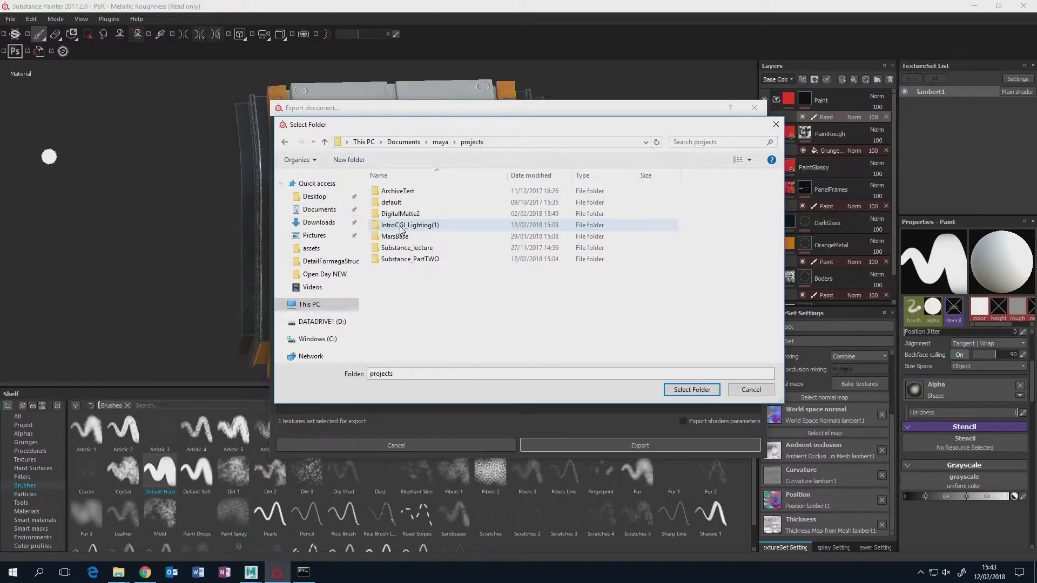
pyautogui.doubleClick(420, 262)
pyautogui.doubleClick(417, 329)
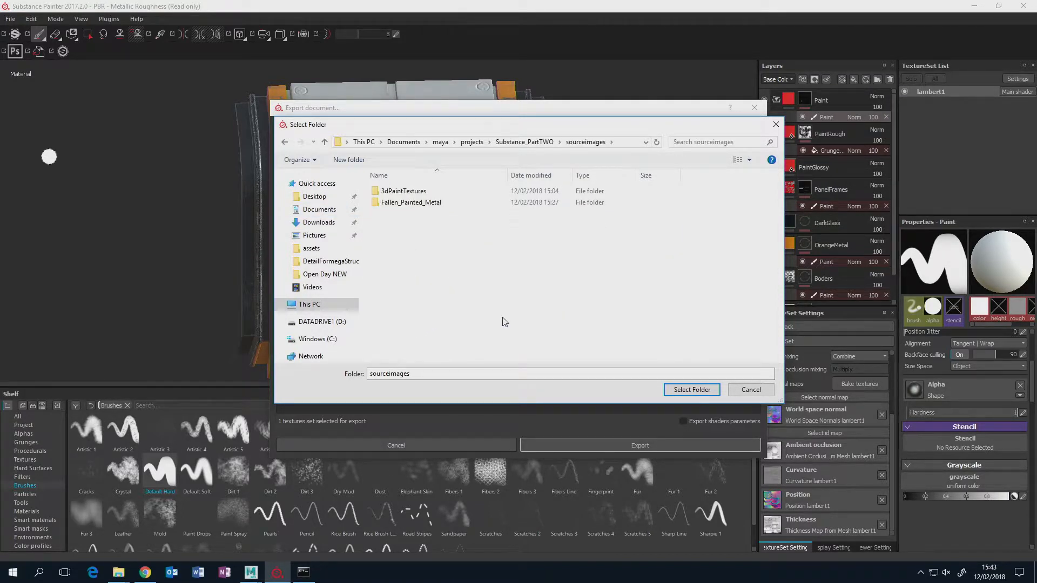
pyautogui.click(688, 388)
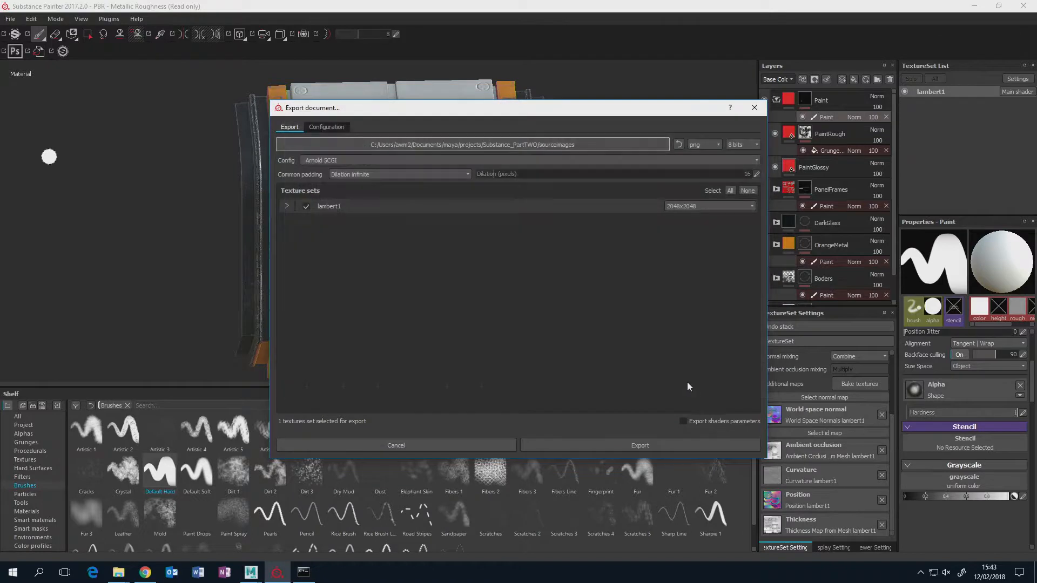
pyautogui.click(623, 443)
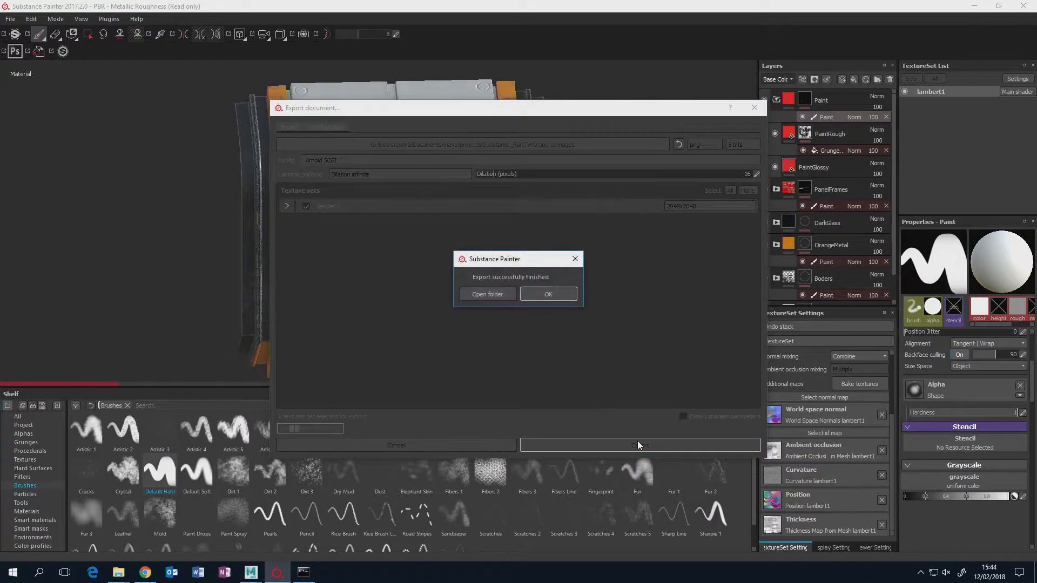
pyautogui.click(547, 292)
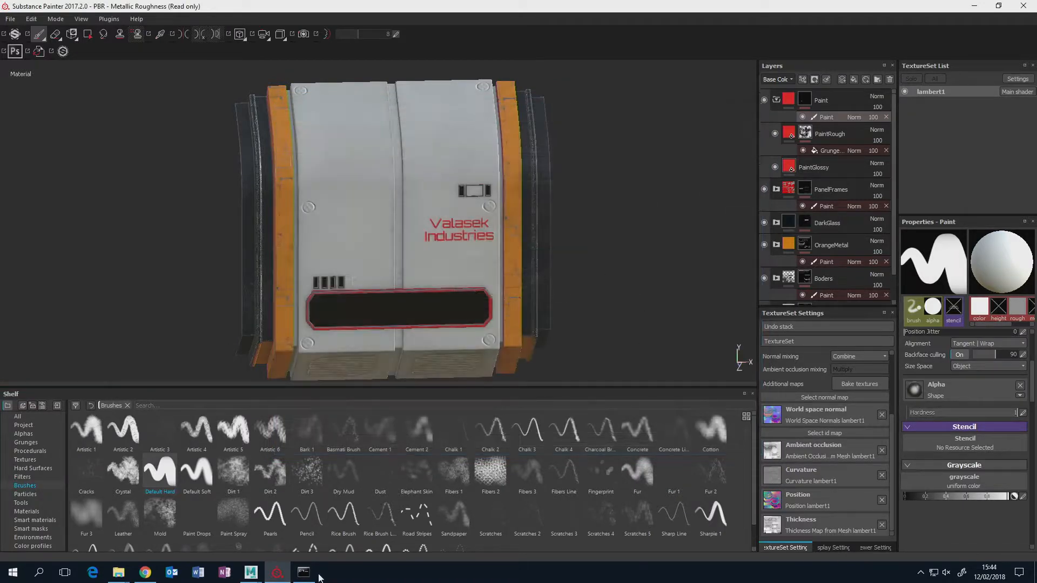
# Switch to the Maya scene with Panel_A and open the Hypershade, placing its window fully in sight.
pyautogui.click(251, 573)
pyautogui.click(307, 541)
pyautogui.keyDown('alt'); pyautogui.moveTo(610, 308); pyautogui.dragTo(544, 119); pyautogui.keyUp('alt')
pyautogui.scroll(-5, 563, 333)
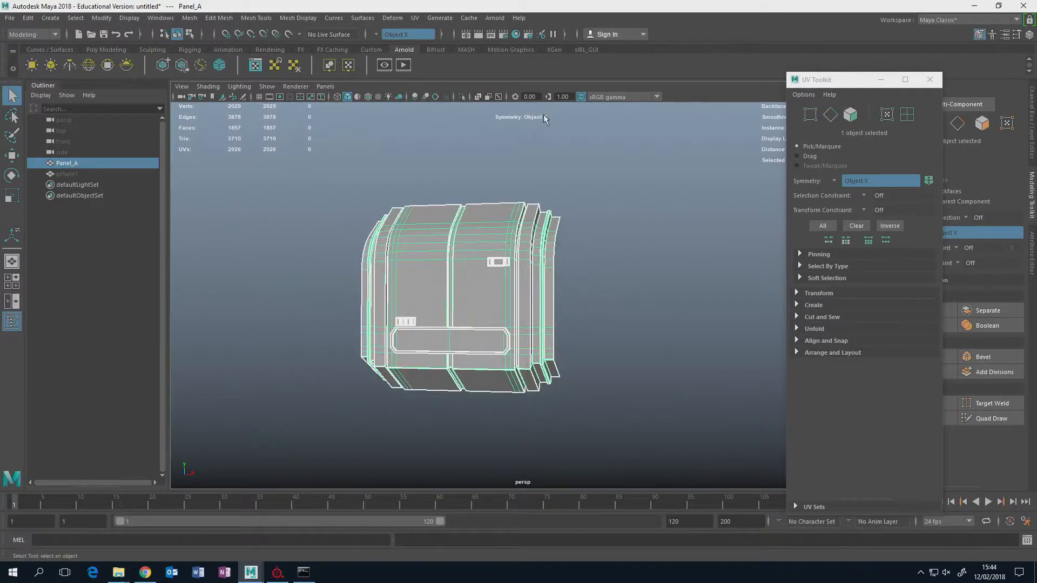
pyautogui.click(516, 34)
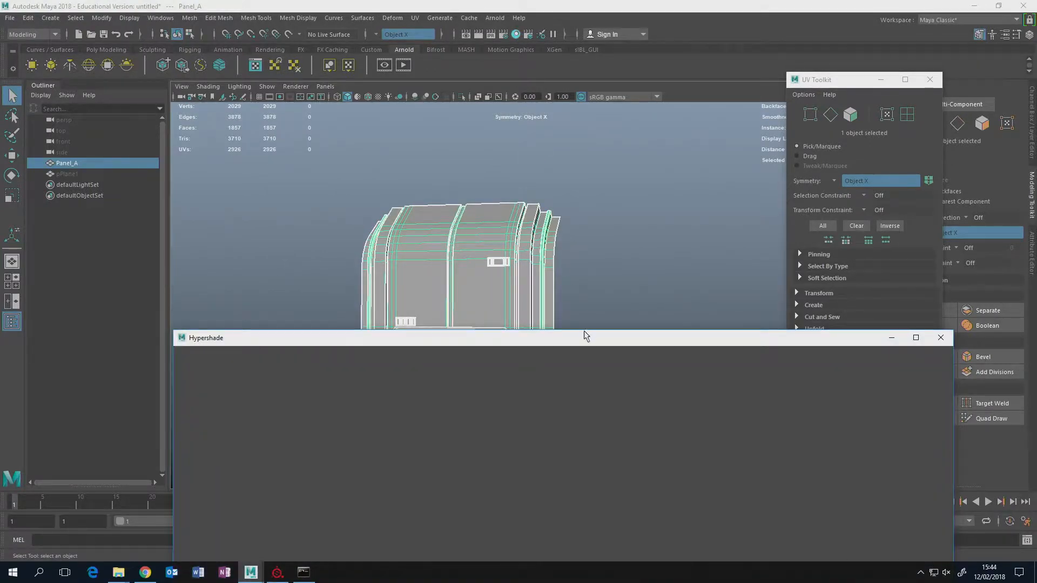
pyautogui.moveTo(585, 334); pyautogui.dragTo(667, 153)
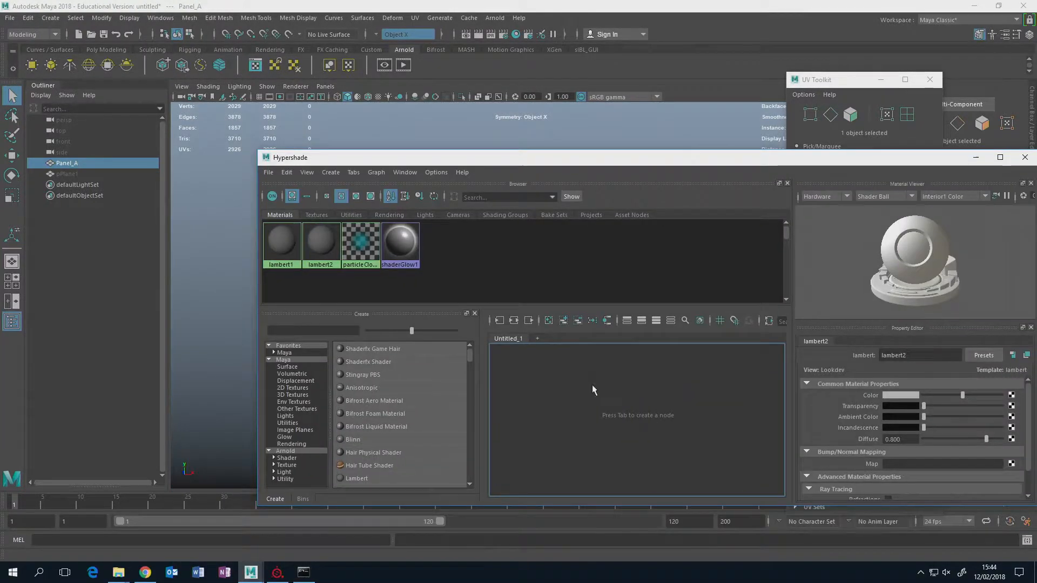
# Create an aiStandardSurface material in the empty Hypershade graph.
pyautogui.press('Tab')
pyautogui.write('standa')
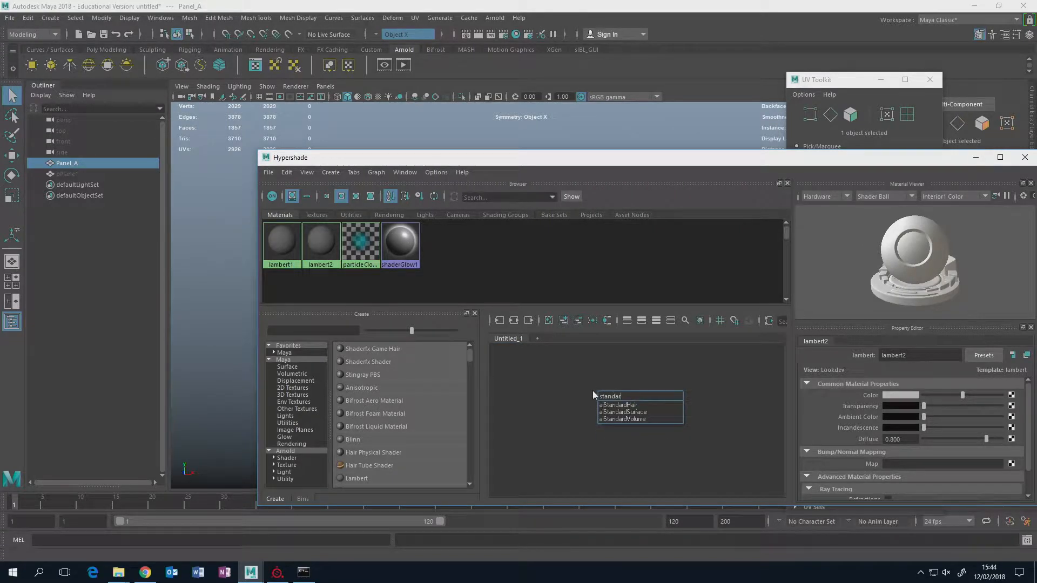
pyautogui.click(626, 412)
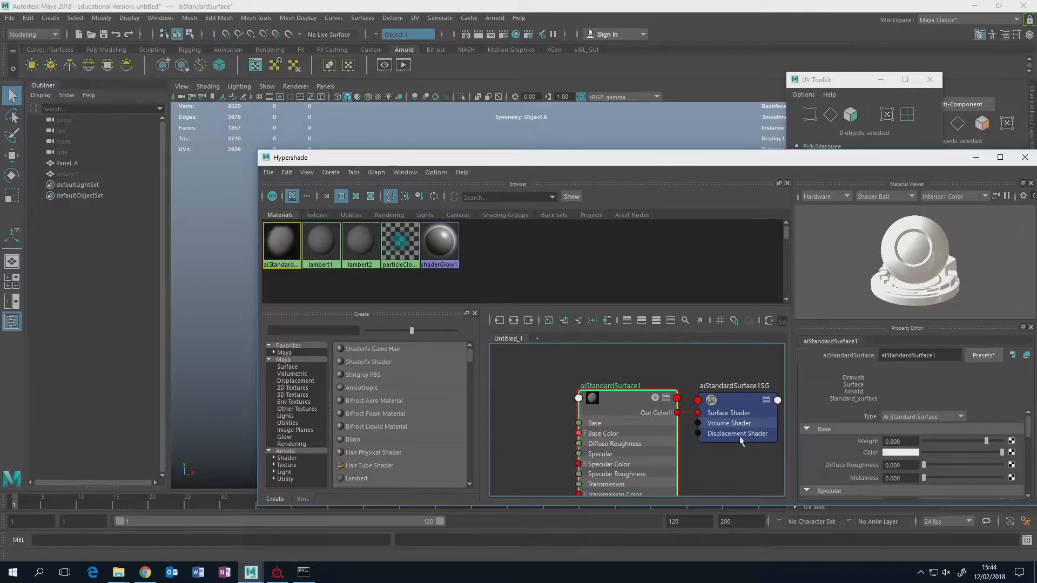
# Set the aiStandardSurface base weight to 1.000 and map a file texture with Panel_A_lambert1_BaseColor.png to its base colour.
pyautogui.moveTo(986, 441); pyautogui.dragTo(1002, 441)
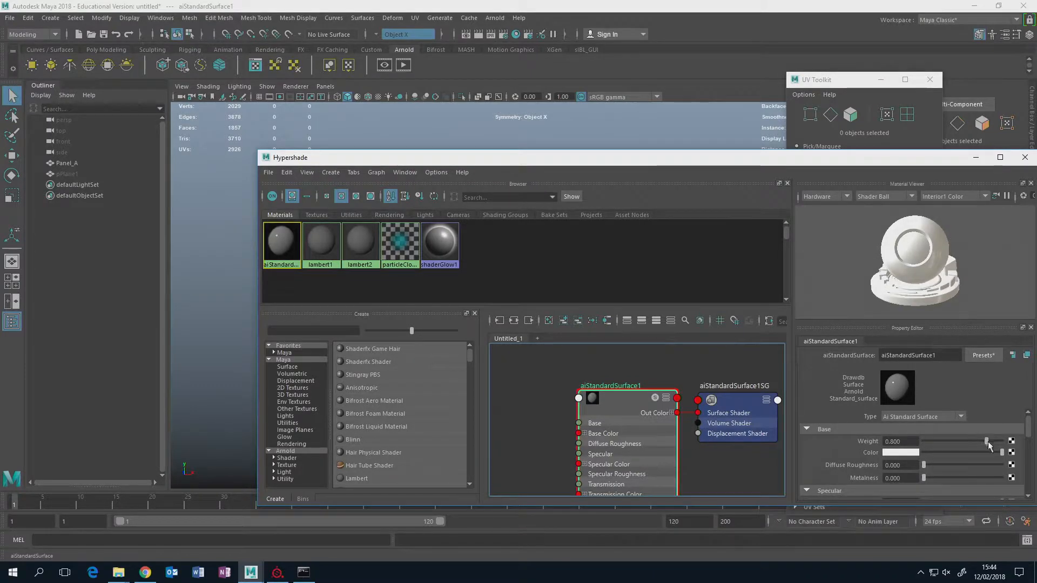
pyautogui.click(1012, 453)
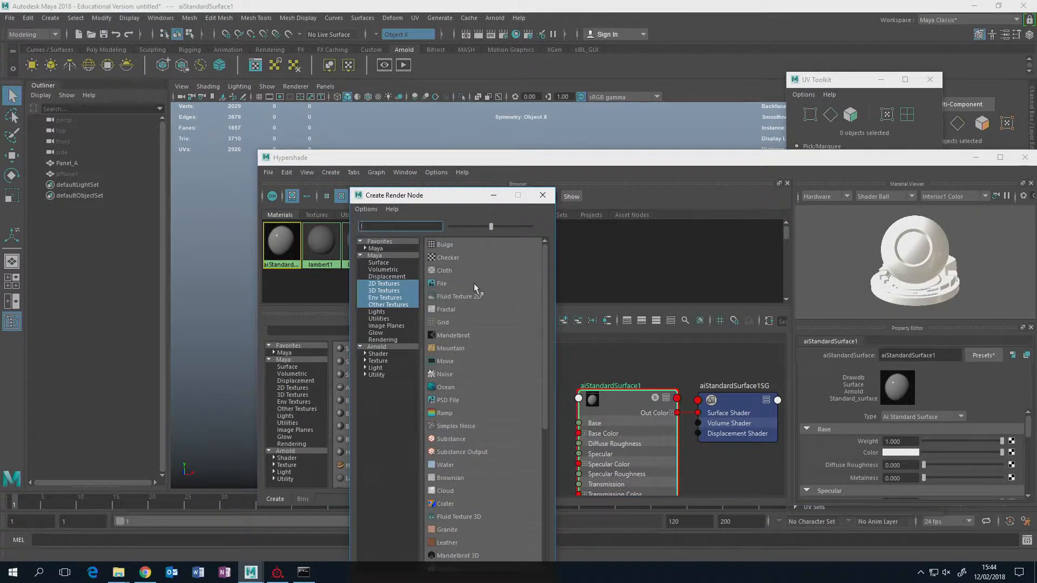
pyautogui.click(473, 284)
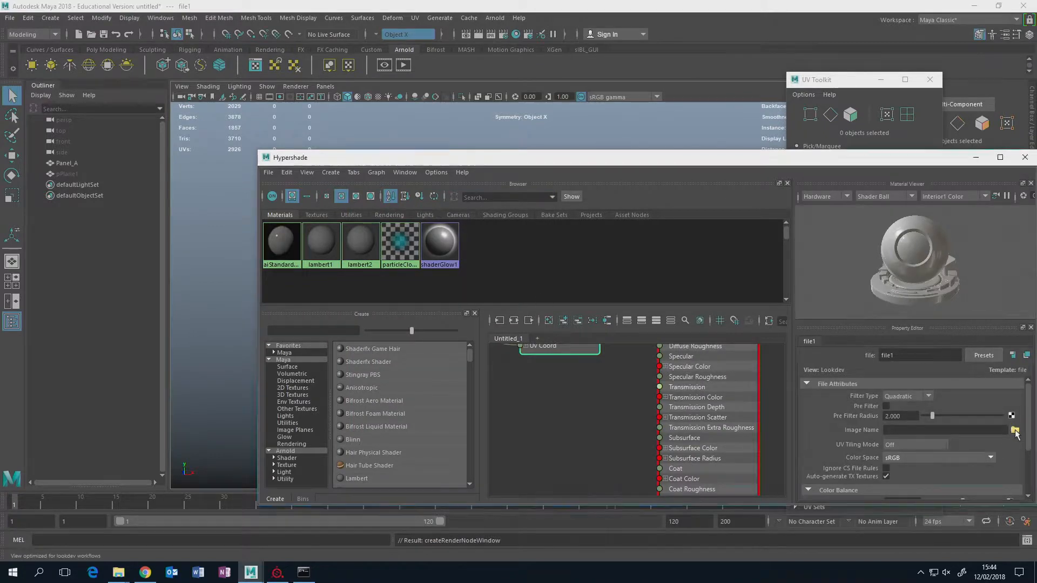
pyautogui.click(1015, 431)
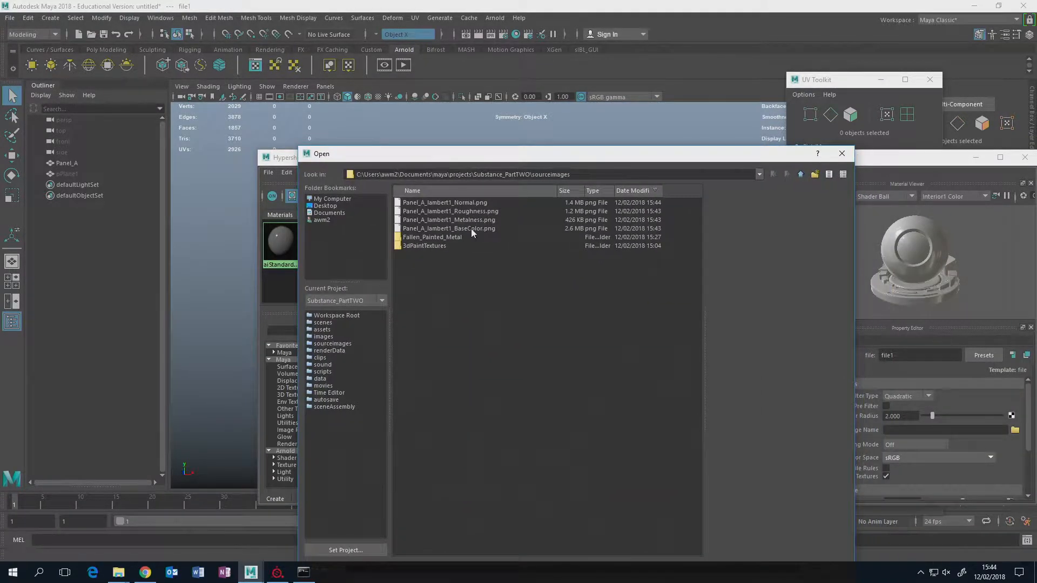
pyautogui.click(471, 228)
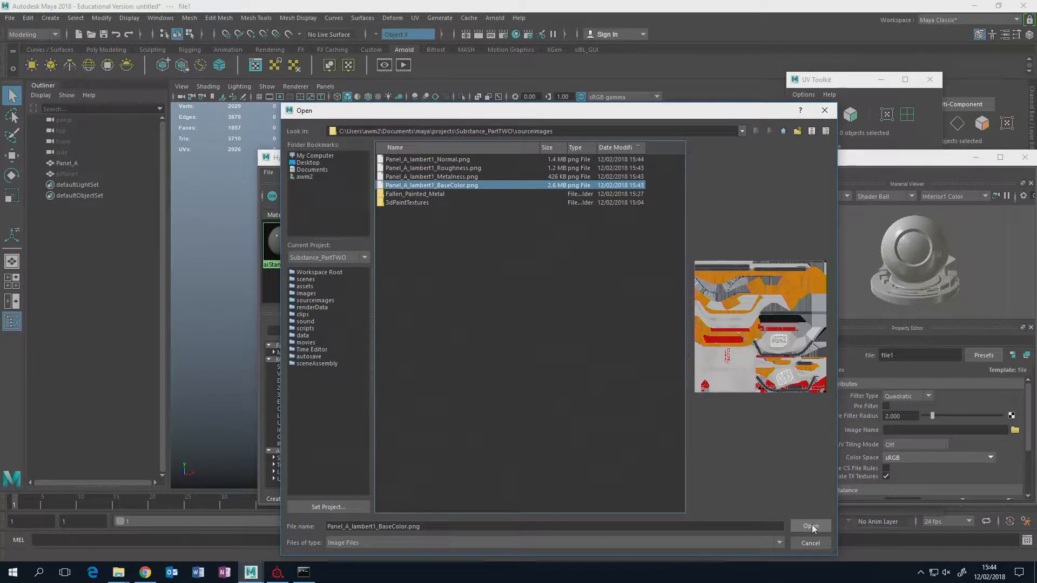
pyautogui.click(811, 526)
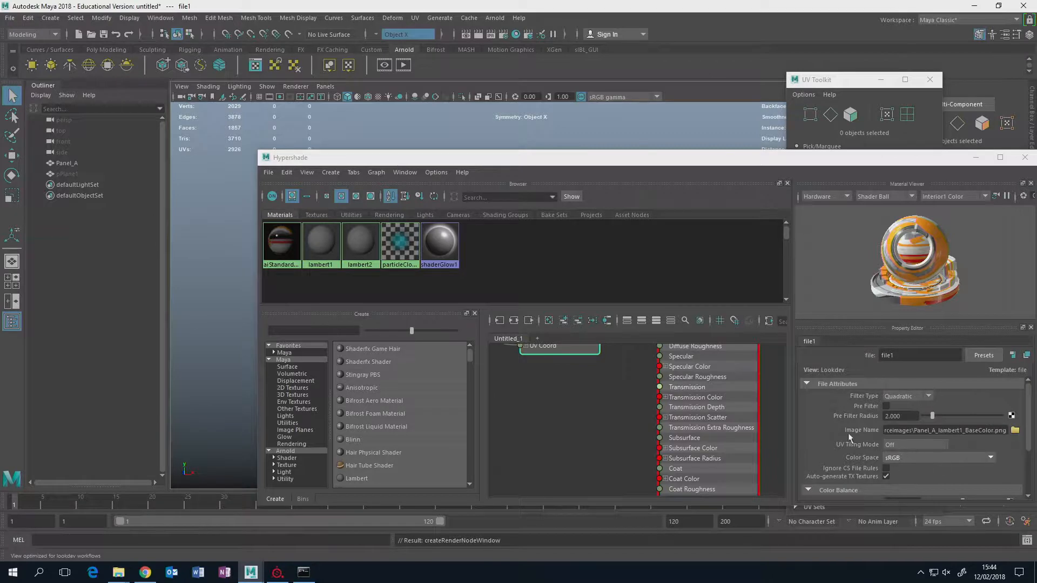
# Map a new file texture with Panel_A_lambert1_Metalness.png to the aiStandardSurface material's Metalness attribute.
pyautogui.click(712, 389)
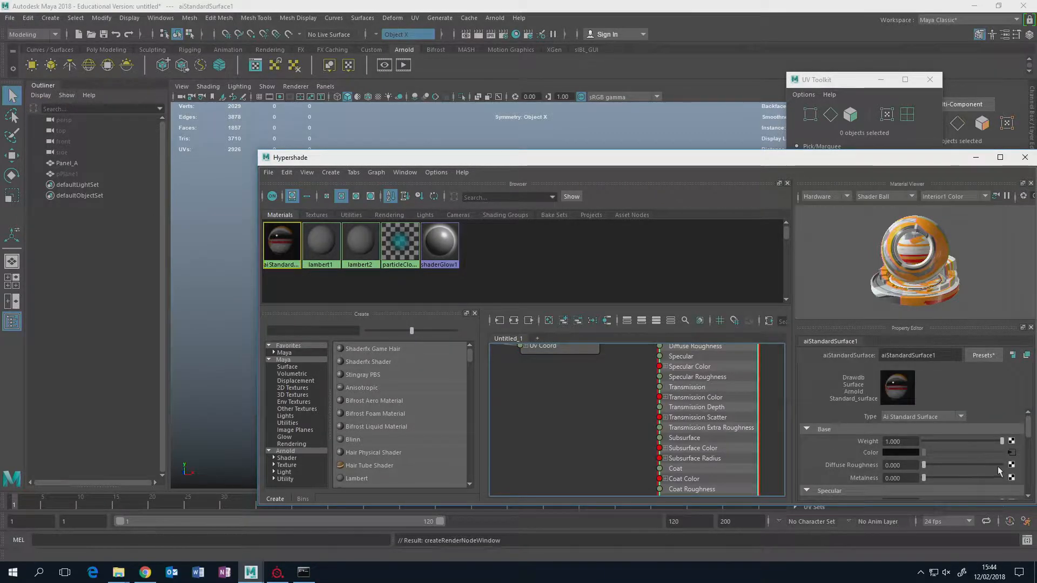
pyautogui.click(1011, 478)
pyautogui.click(493, 281)
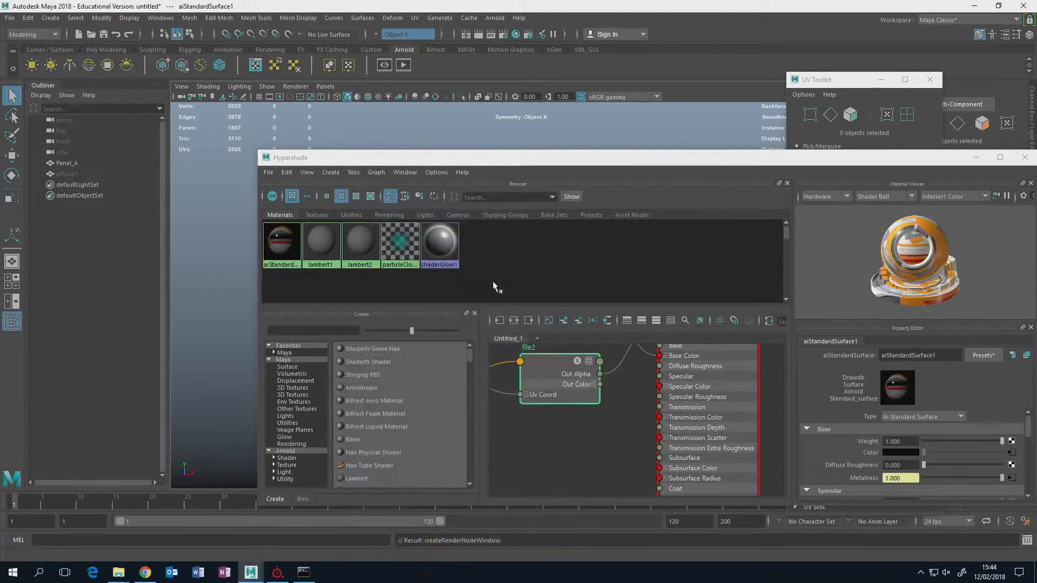
pyautogui.click(1015, 429)
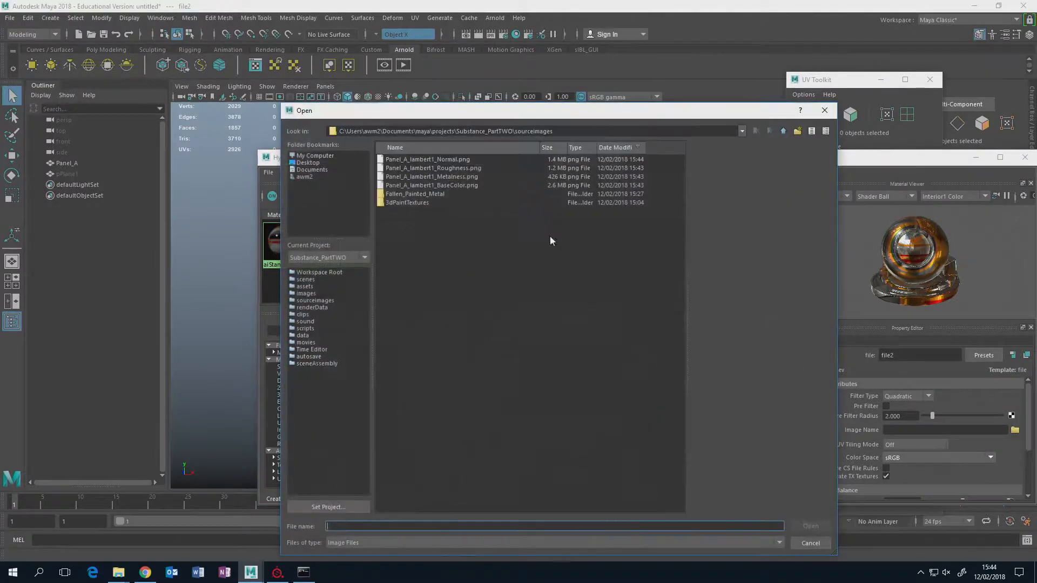
pyautogui.click(465, 177)
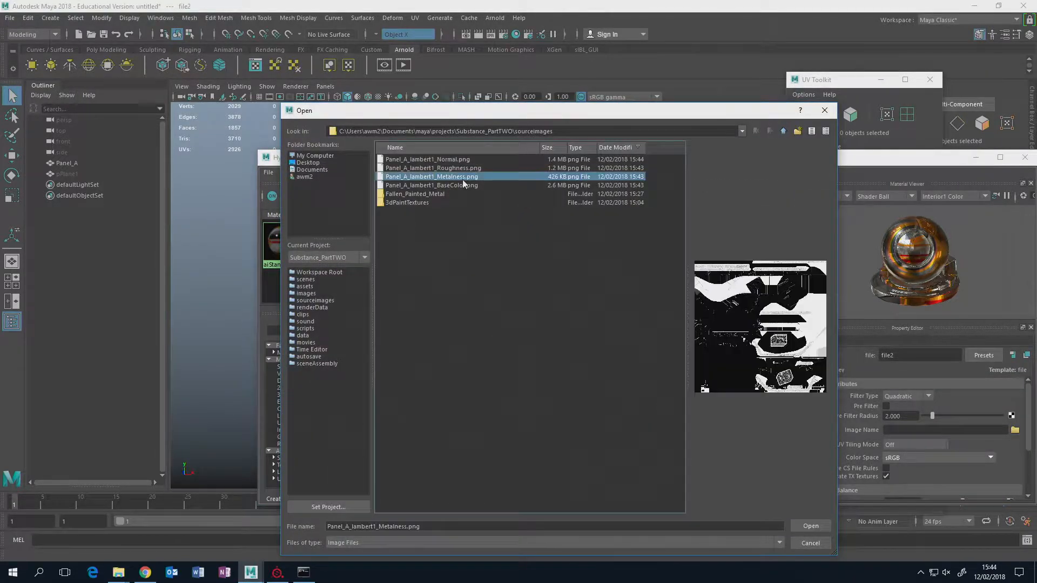
pyautogui.click(808, 526)
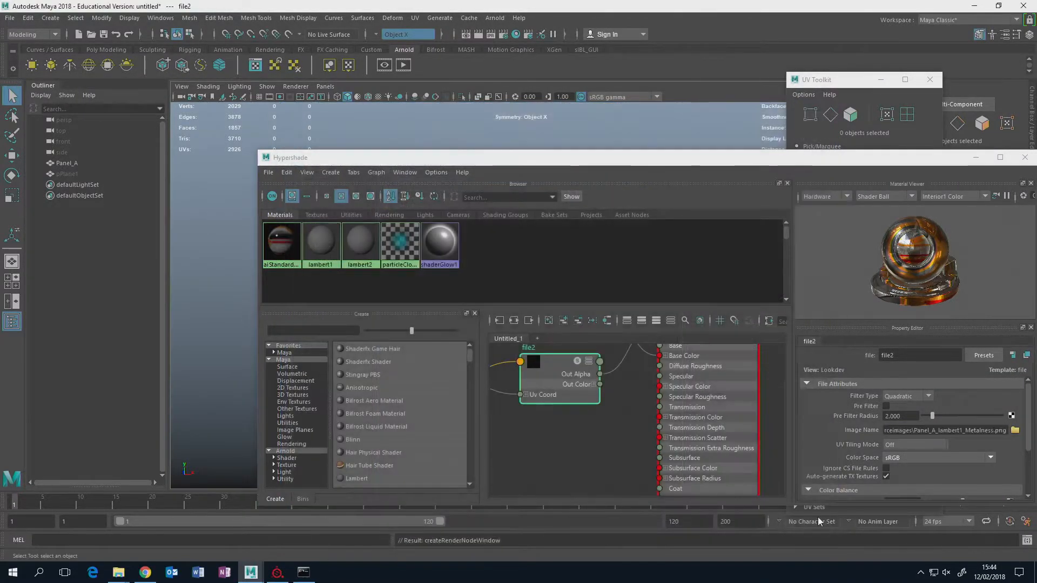
# Set the metalness texture's colour space to Raw and enable Alpha Is Luminance.
pyautogui.click(984, 460)
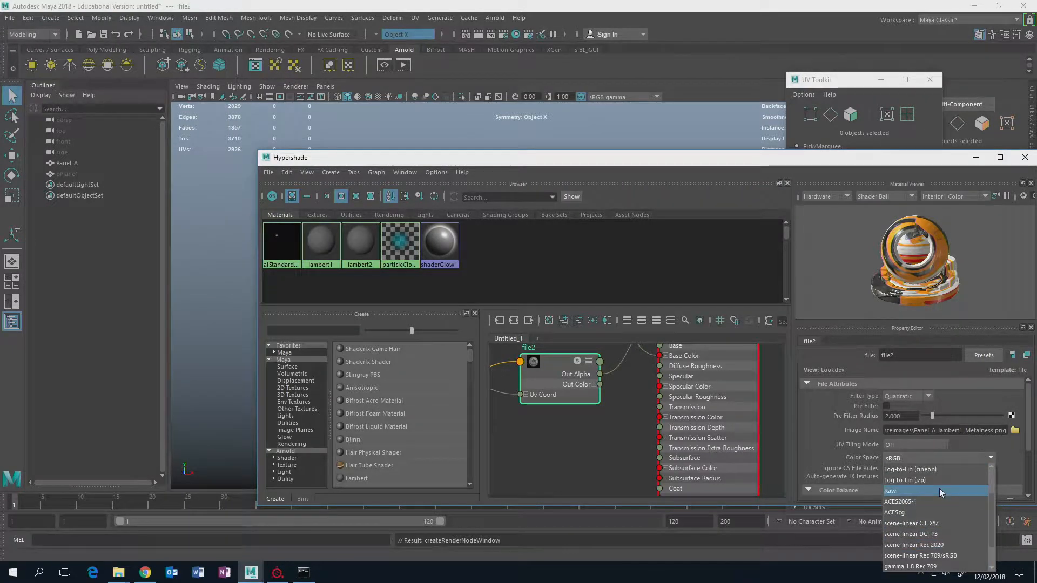
pyautogui.click(939, 490)
pyautogui.scroll(-3, 886, 497)
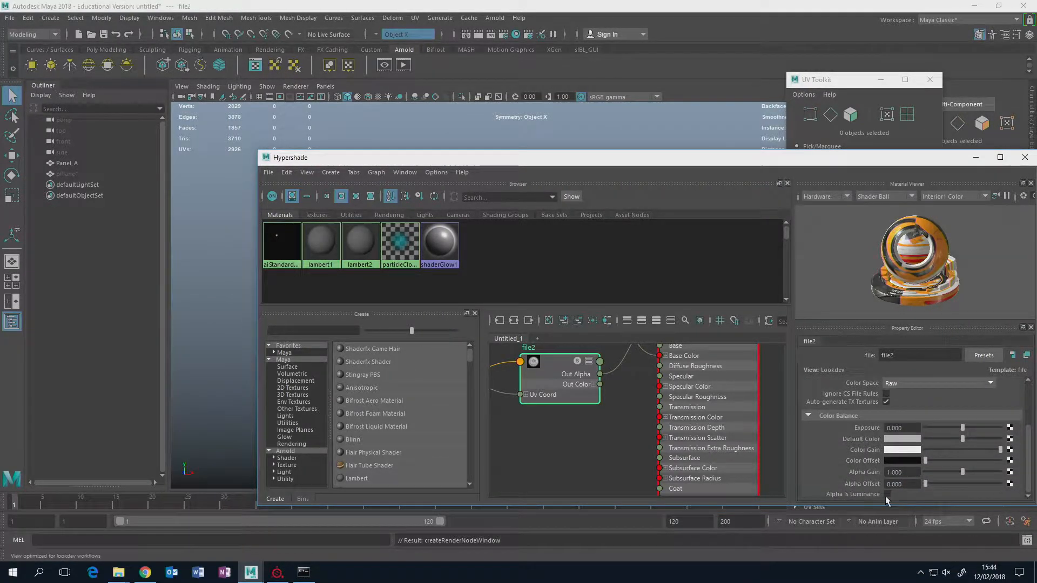
# Map a new file texture with Panel_A_lambert1_Roughness.png to the aiStandardSurface material's specular Roughness attribute.
pyautogui.click(726, 392)
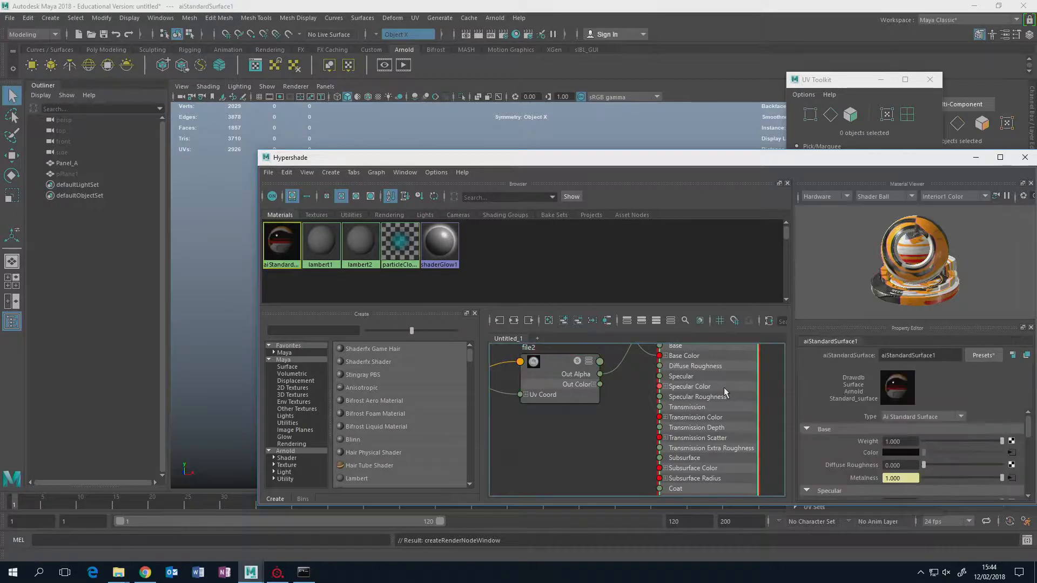
pyautogui.scroll(-3, 1005, 444)
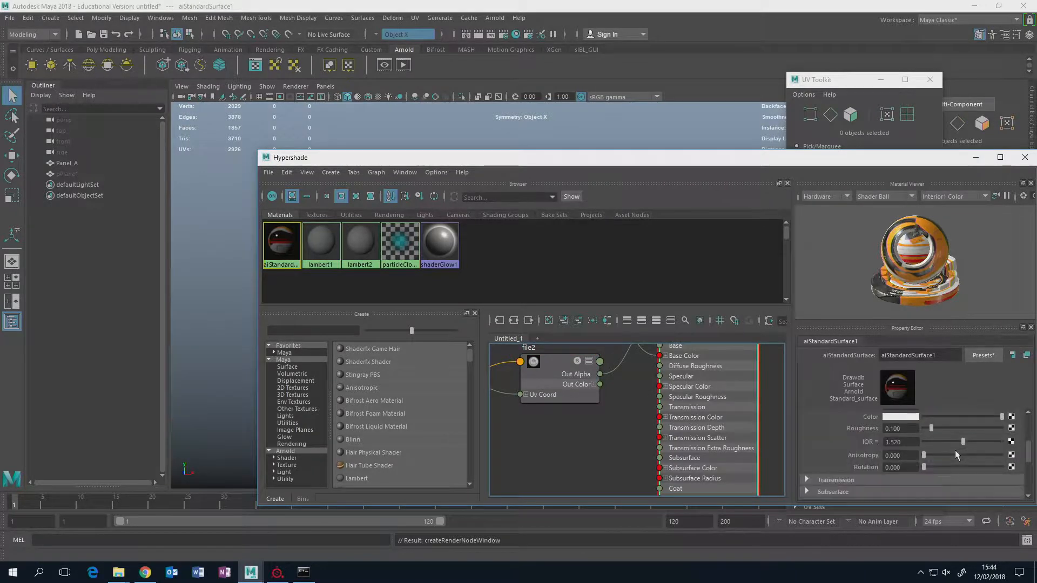
pyautogui.click(1011, 428)
pyautogui.click(452, 283)
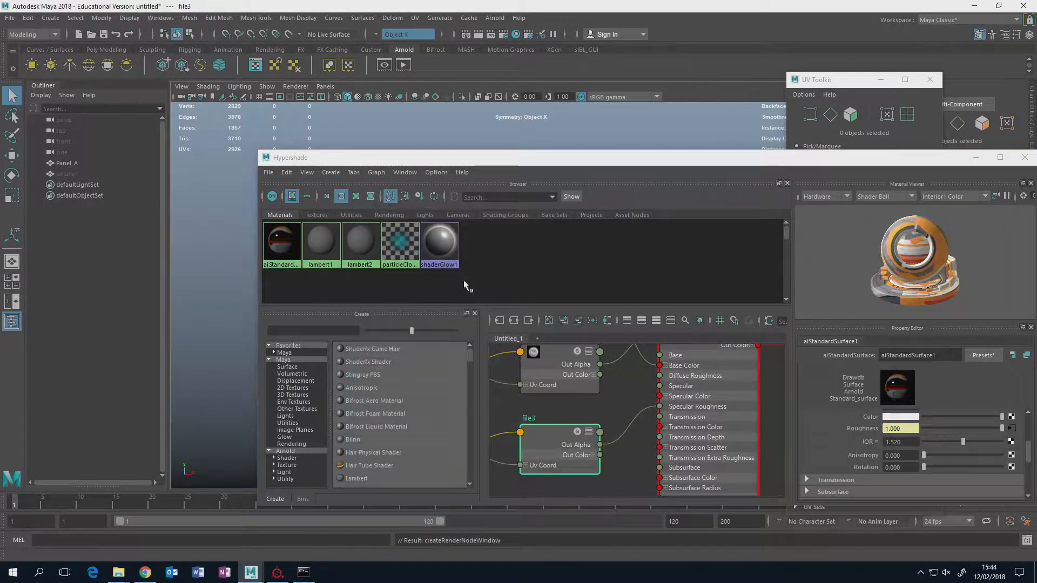
pyautogui.click(1014, 430)
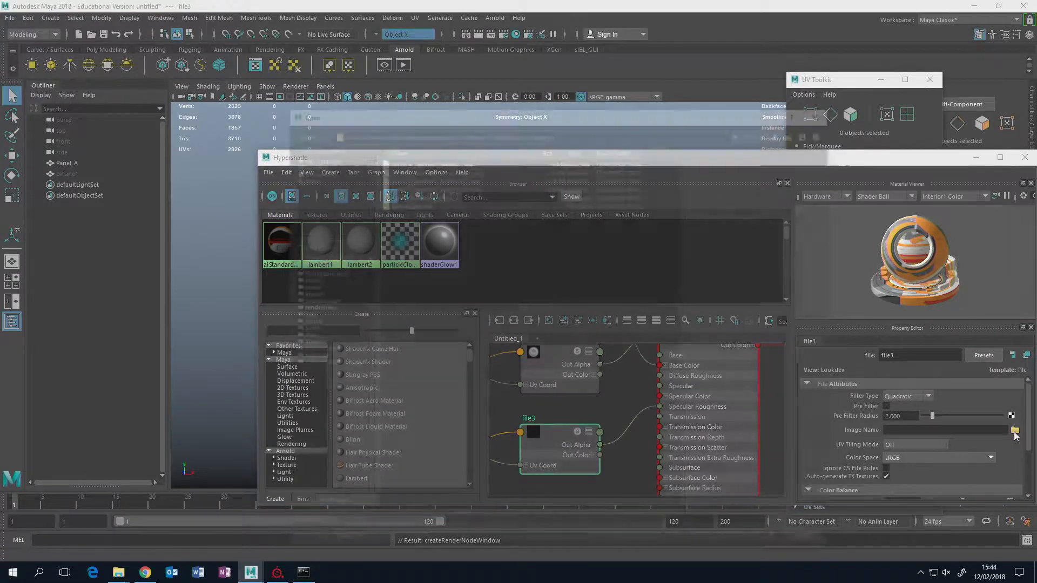
pyautogui.click(448, 168)
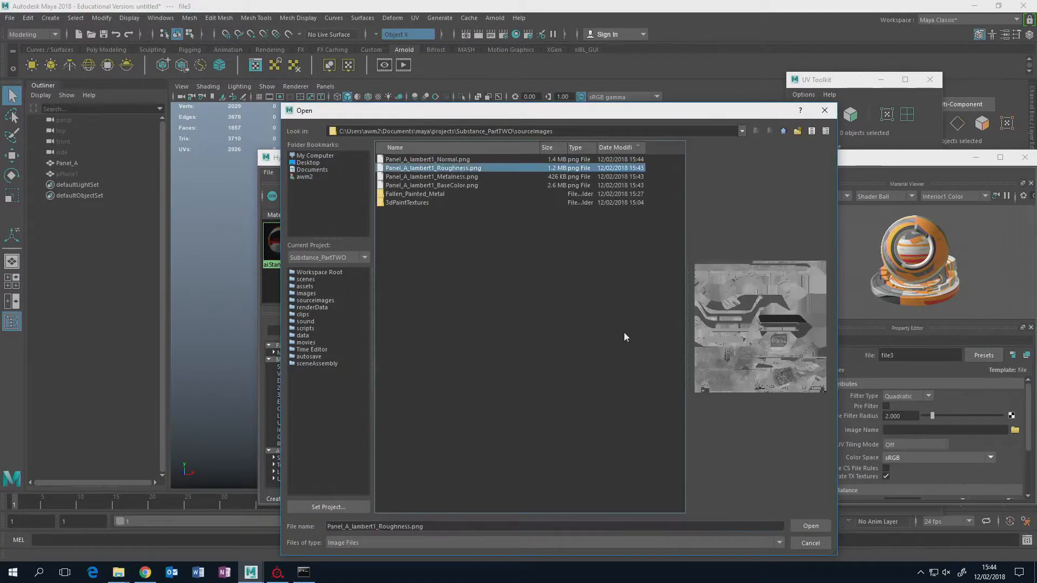
pyautogui.click(809, 526)
# Set the roughness texture's colour space to Raw and enable Alpha Is Luminance.
pyautogui.click(989, 458)
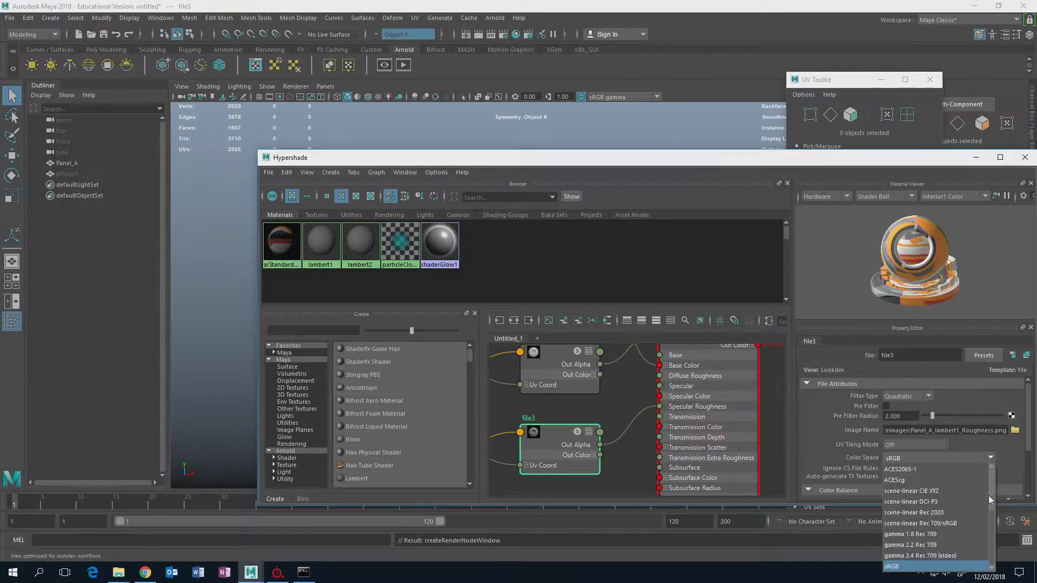
pyautogui.scroll(3, 990, 500)
pyautogui.click(922, 480)
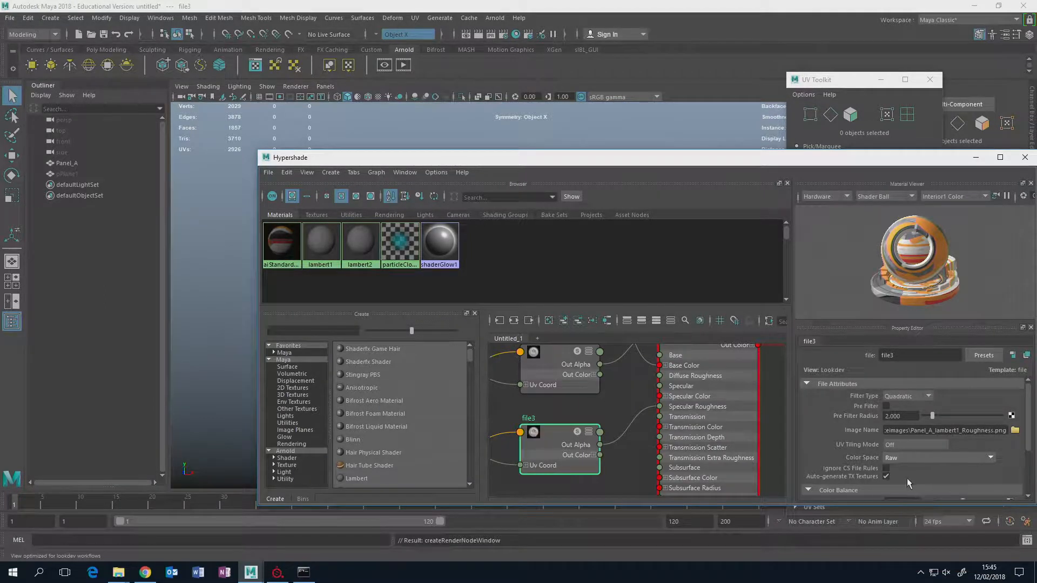
pyautogui.scroll(-3, 906, 478)
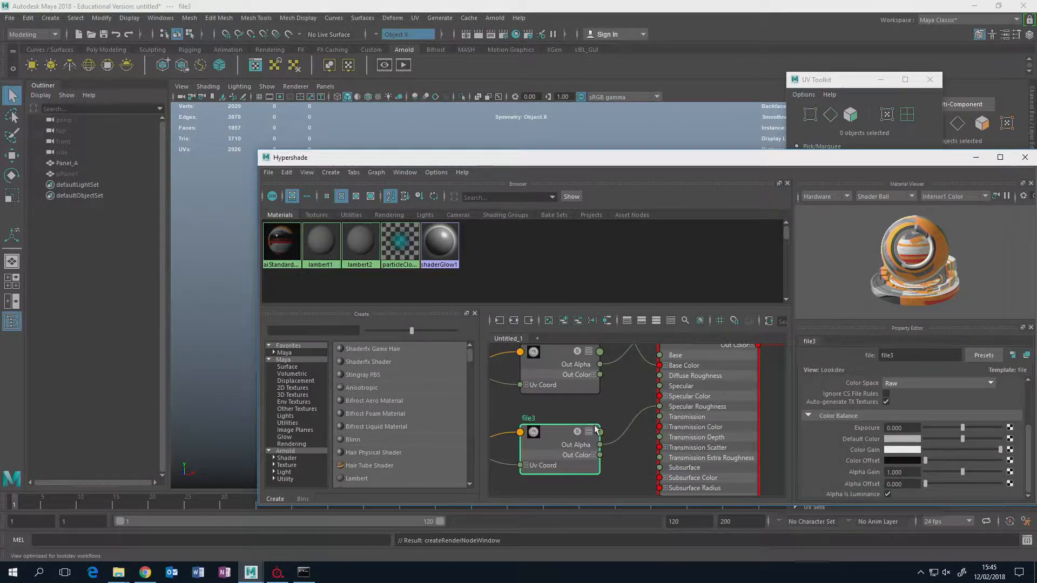
# Create a bump2d node set to Tangent Space Normals and connect its Out Normal to the material's Normal Camera.
pyautogui.keyDown('alt'); pyautogui.moveTo(596, 430); pyautogui.dragTo(612, 387, button='middle'); pyautogui.keyUp('alt')
pyautogui.press('Tab')
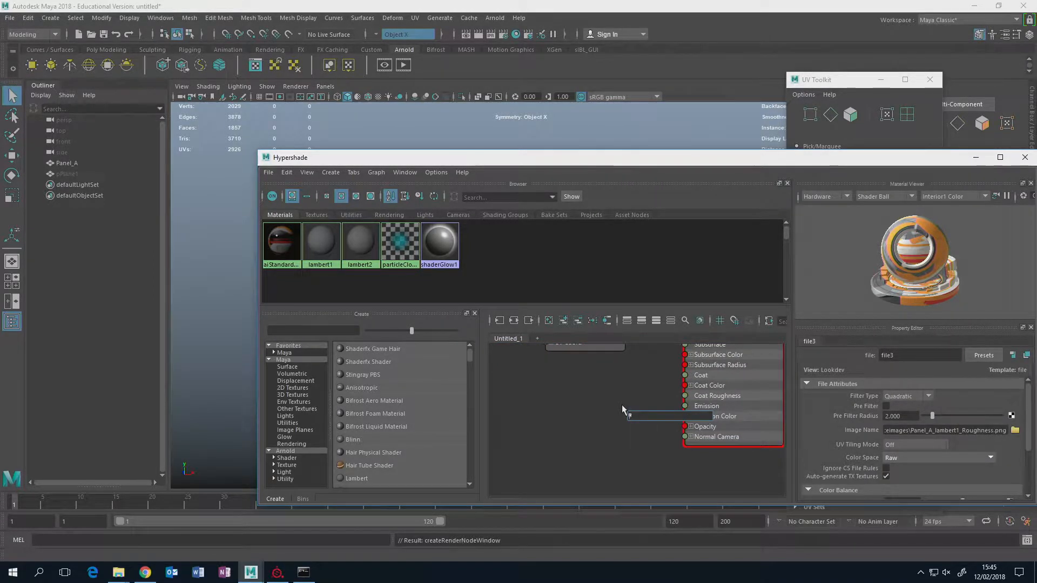
pyautogui.write('bump')
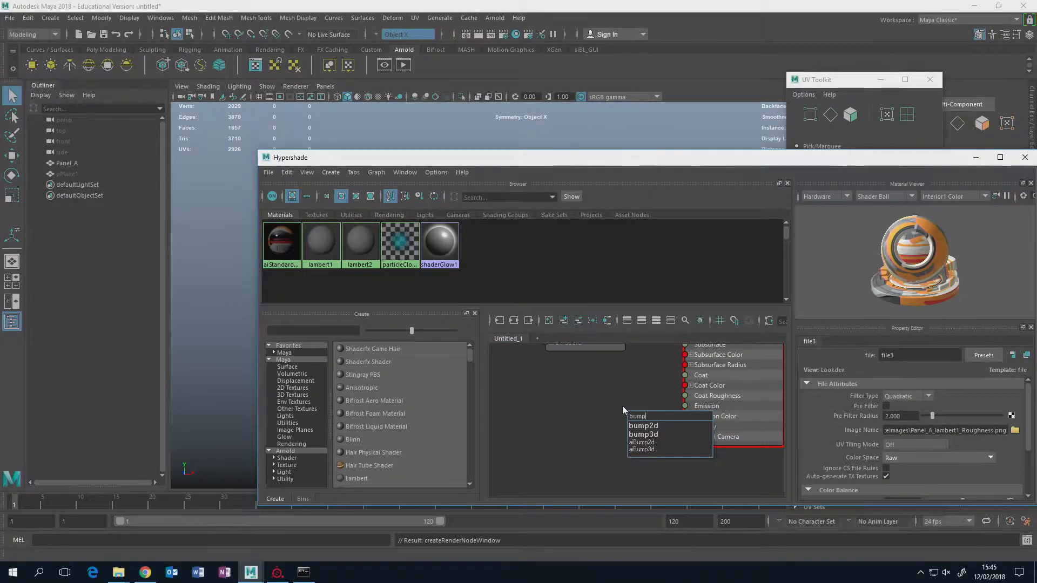
pyautogui.click(643, 426)
pyautogui.moveTo(657, 428); pyautogui.dragTo(686, 436)
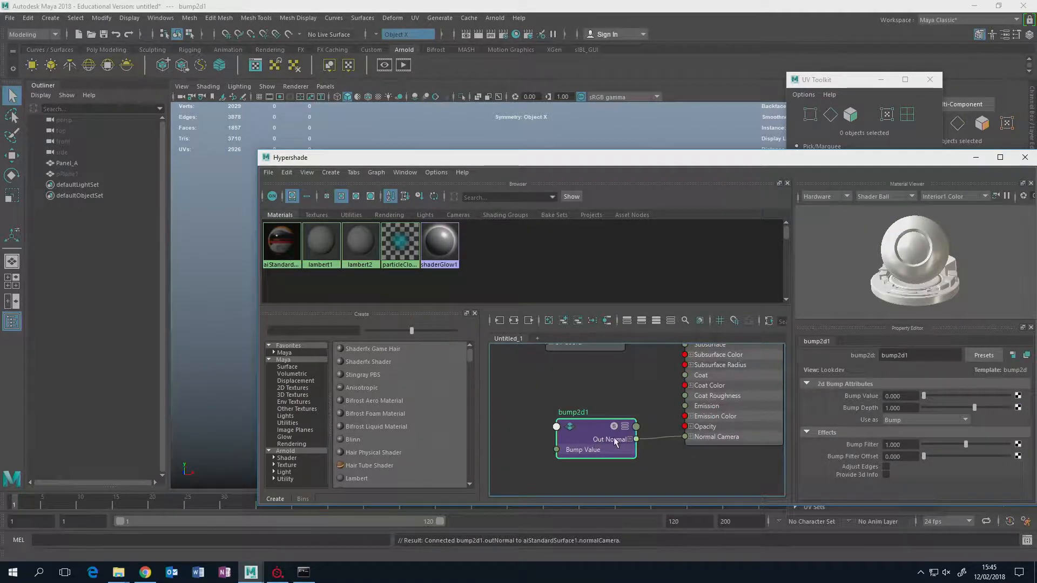
pyautogui.click(965, 420)
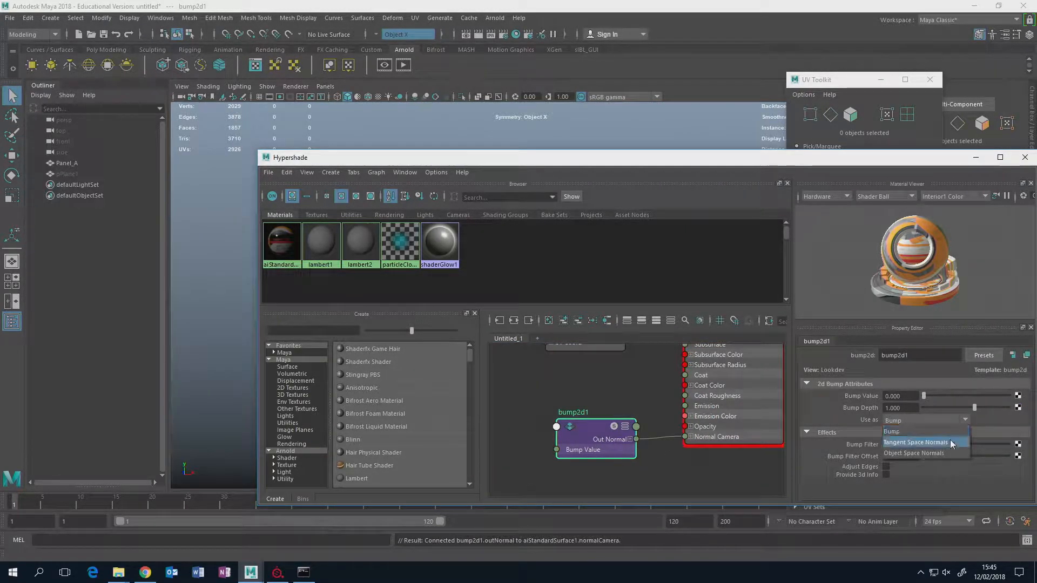
pyautogui.click(951, 444)
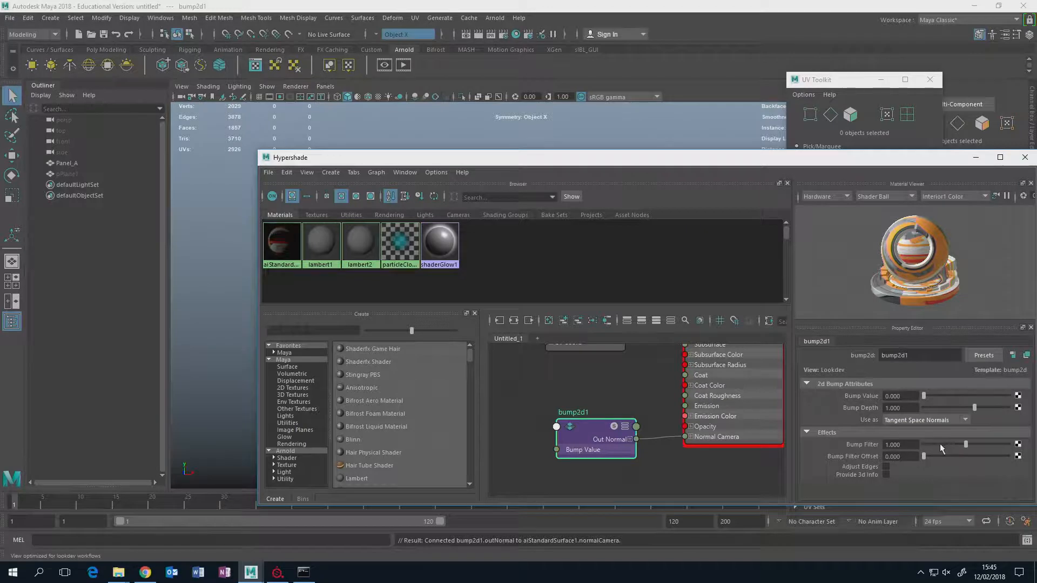
# Map a new file texture with Panel_A_lambert1_Normal.png to the bump2d node's Bump Value.
pyautogui.click(1018, 398)
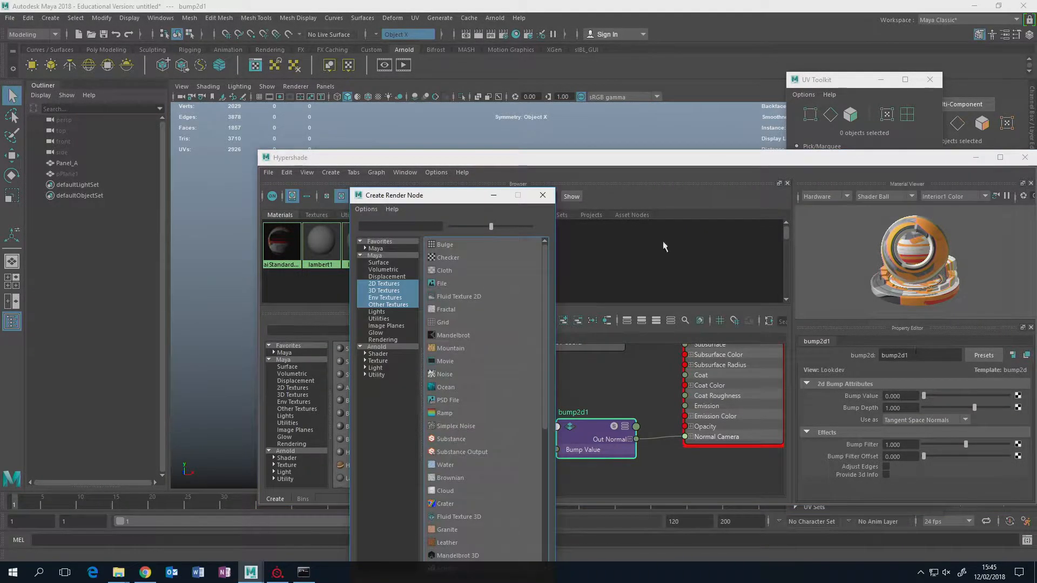
pyautogui.click(473, 283)
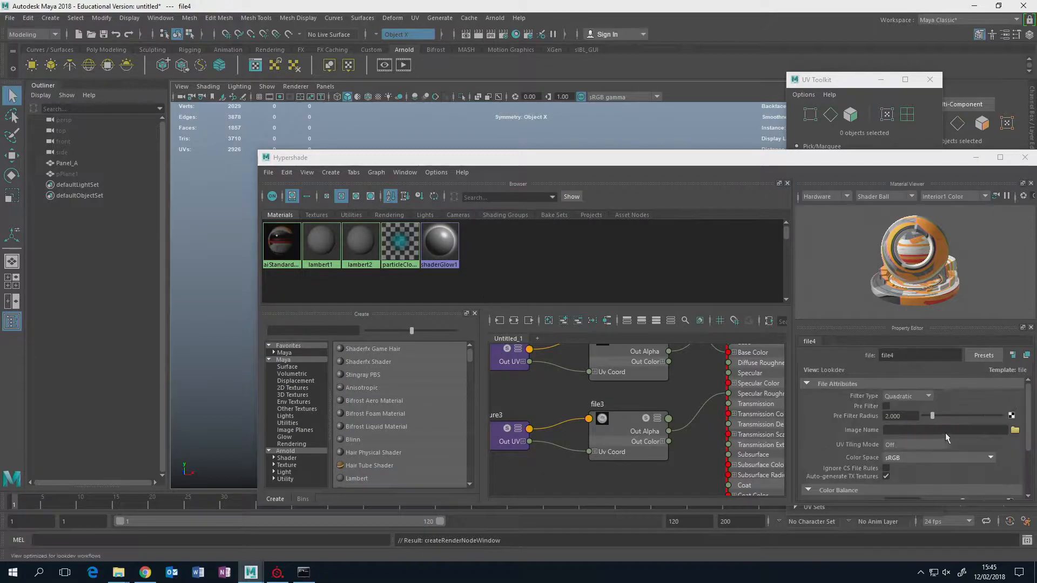
pyautogui.click(1014, 431)
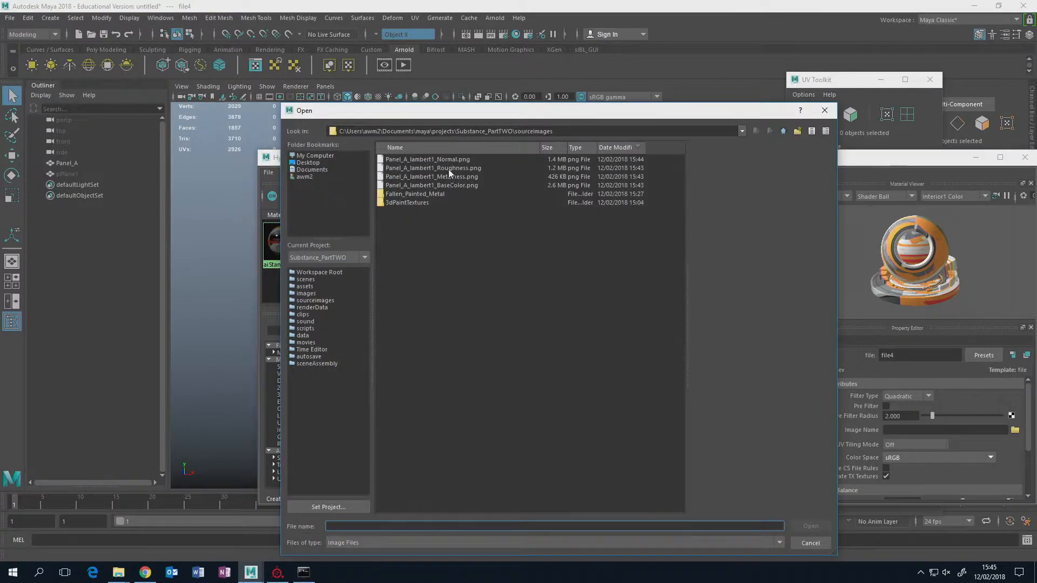
pyautogui.click(448, 160)
pyautogui.click(809, 525)
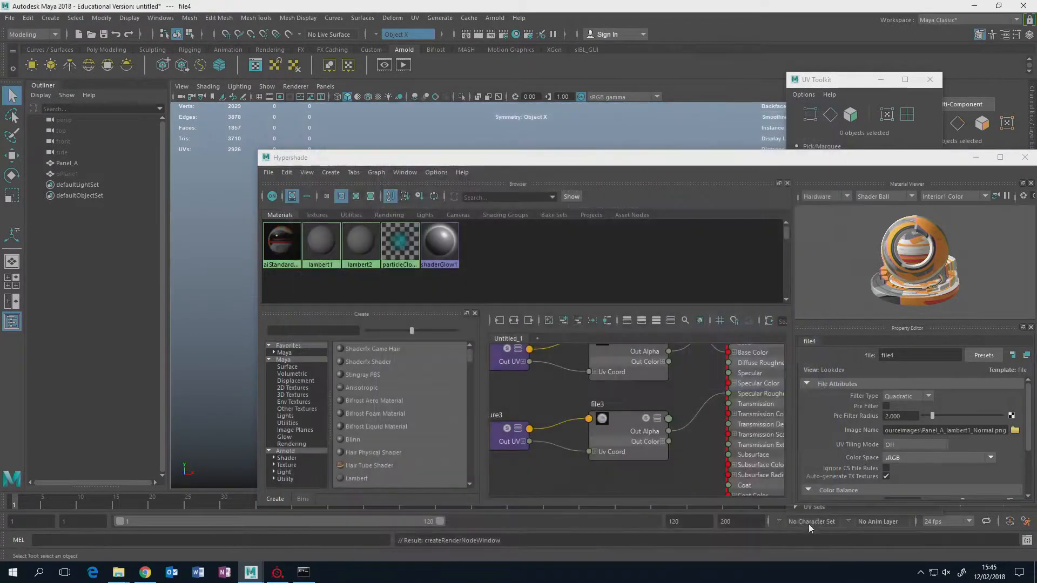
# Set the normal texture's colour space to Raw and enable Alpha Is Luminance.
pyautogui.click(992, 459)
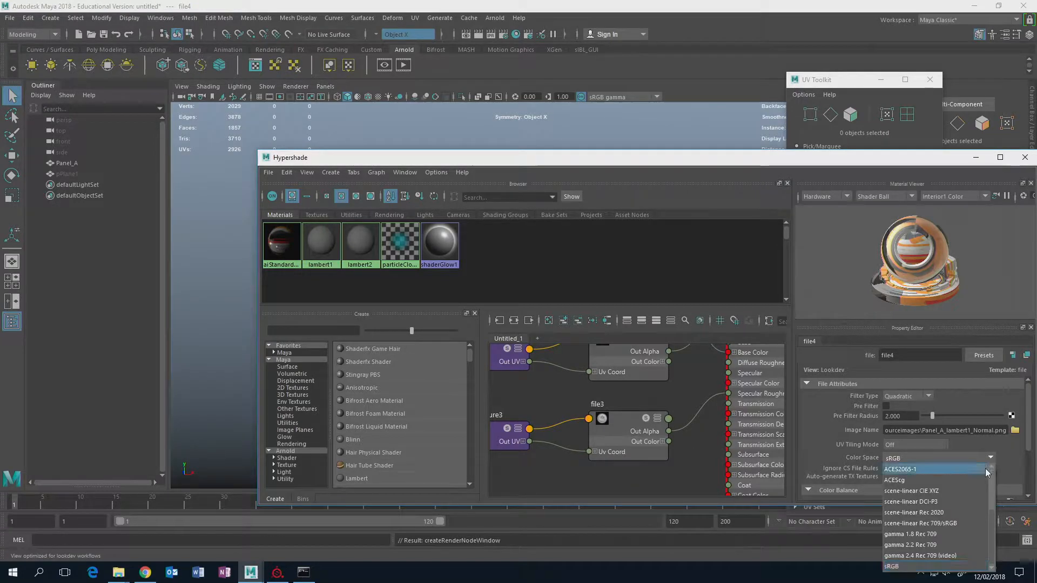
pyautogui.click(954, 491)
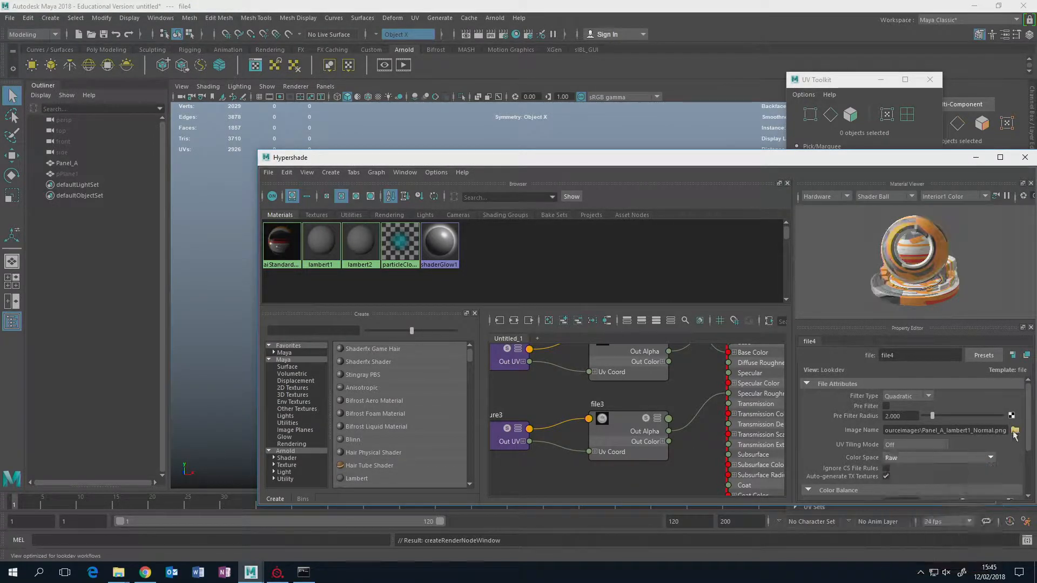
pyautogui.scroll(-3, 1016, 432)
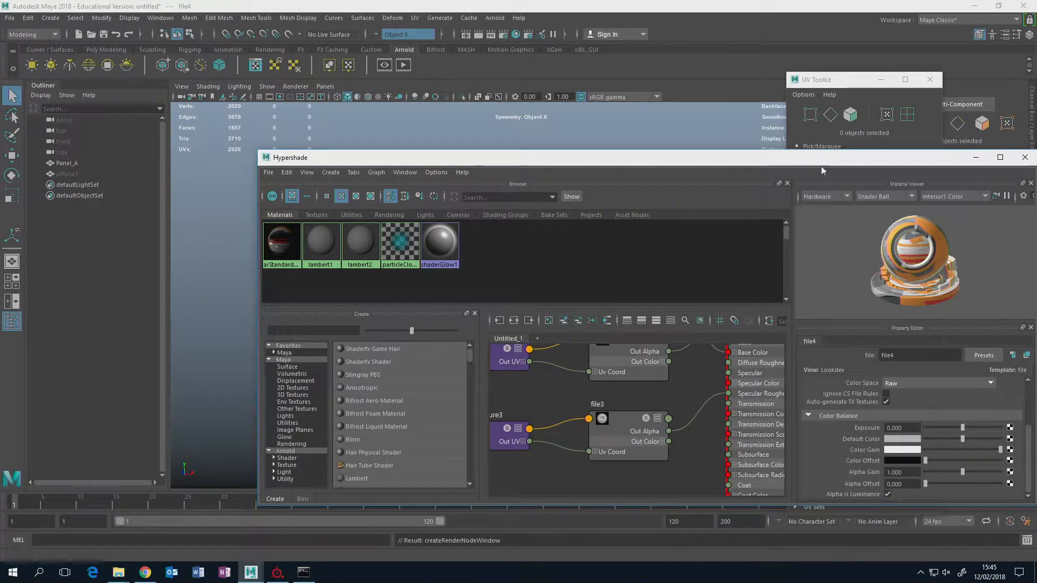
# Switch the Material Viewer preview to the Arnold renderer and move the Hypershade window fully into sight with the whole node network showing.
pyautogui.click(845, 197)
pyautogui.click(833, 219)
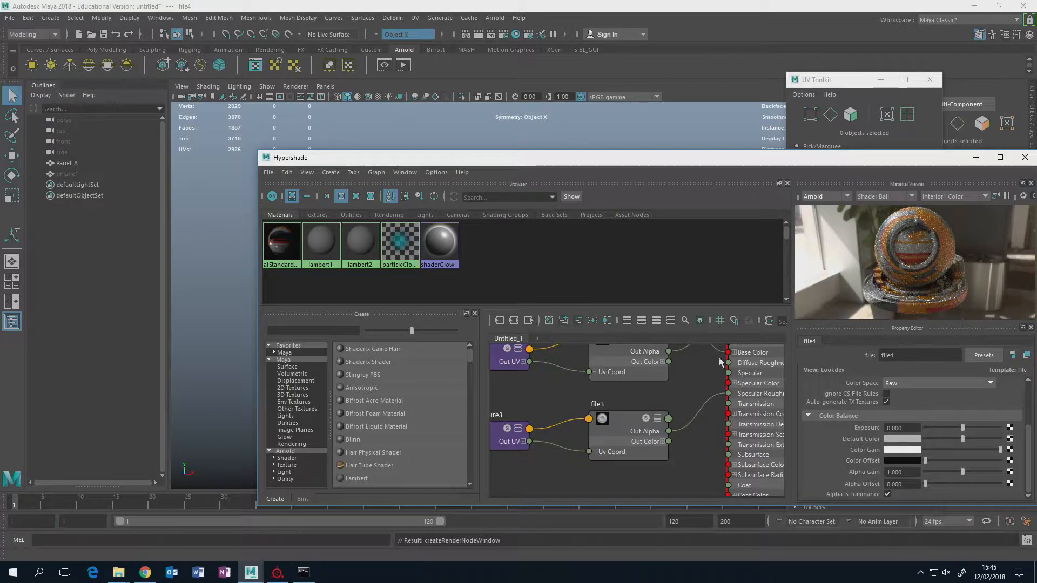
pyautogui.scroll(-5, 675, 398)
pyautogui.moveTo(587, 158); pyautogui.dragTo(817, 195)
pyautogui.moveTo(510, 273); pyautogui.dragTo(420, 278, button='middle')
pyautogui.moveTo(555, 188); pyautogui.dragTo(342, 210)
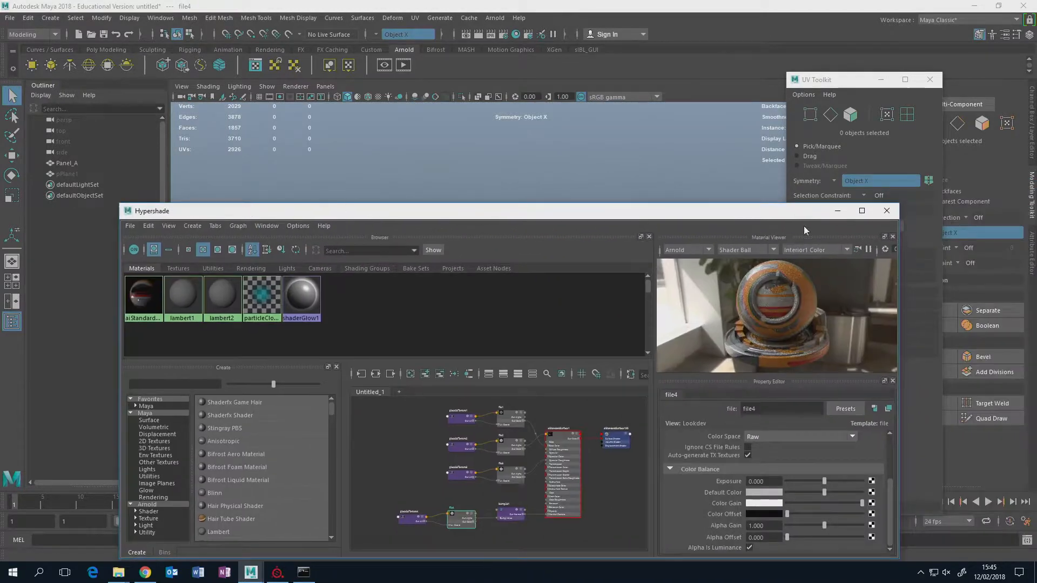
# Close the Hypershade and UV Toolkit windows and show the panel with its textures in the viewport.
pyautogui.click(886, 211)
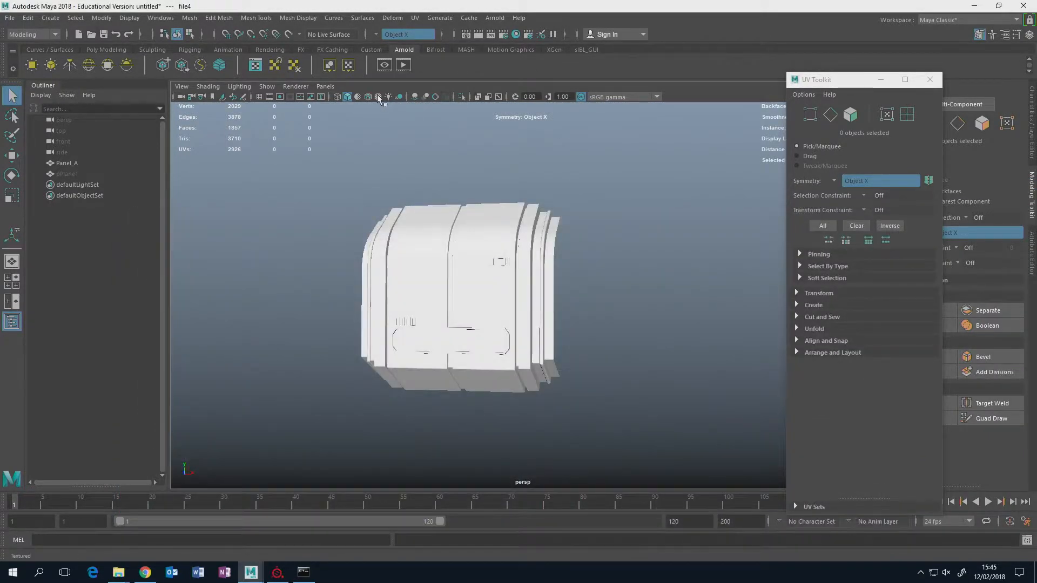
pyautogui.click(378, 99)
pyautogui.keyDown('alt'); pyautogui.moveTo(481, 201); pyautogui.dragTo(487, 301); pyautogui.keyUp('alt')
pyautogui.click(930, 80)
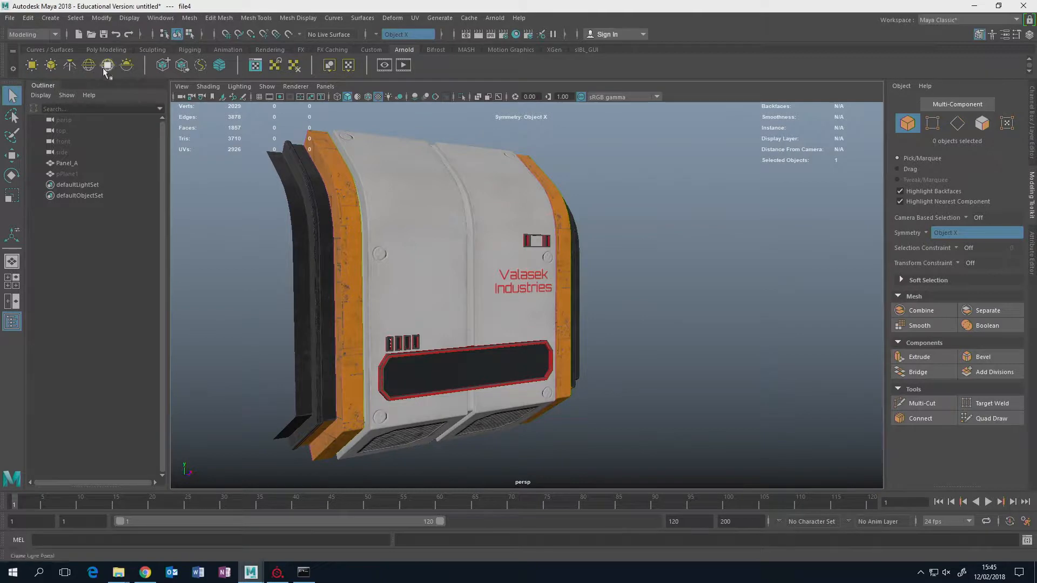
# Create an Arnold area light and move it about 9.5 units along Z, out in front of the panel's lower edge.
pyautogui.click(32, 65)
pyautogui.keyDown('alt'); pyautogui.moveTo(413, 438); pyautogui.dragTo(432, 389, button='middle'); pyautogui.keyUp('alt')
pyautogui.press('w')
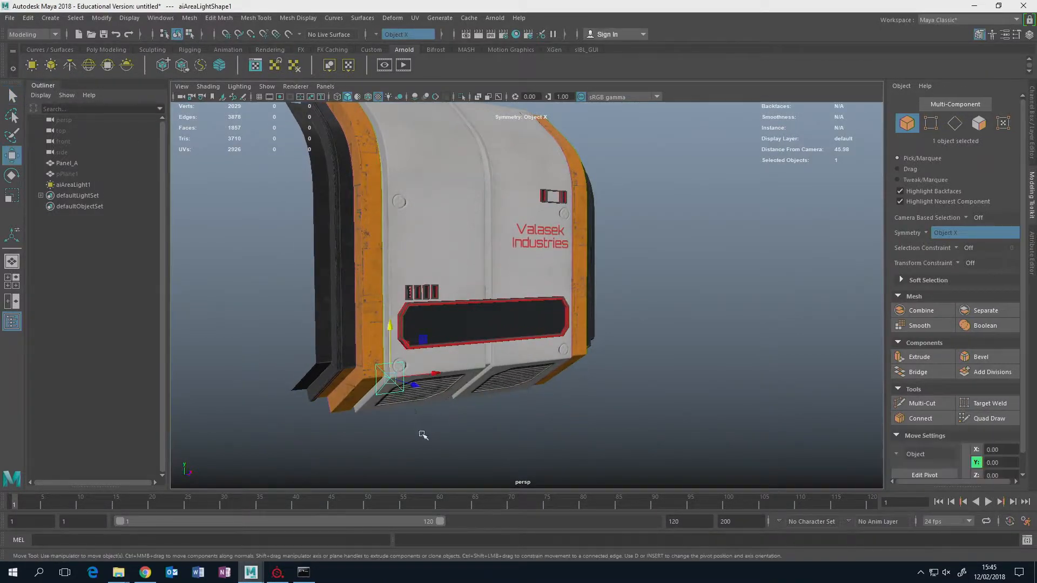
pyautogui.moveTo(415, 389); pyautogui.dragTo(505, 419)
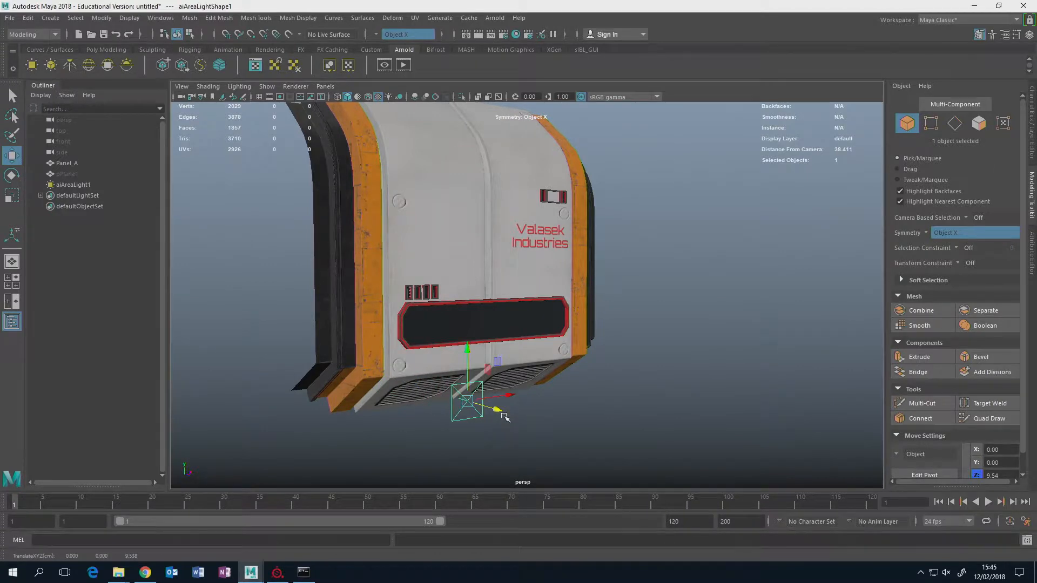
# Rotate the area light to shine upward onto the panel and turn on scene lighting in the viewport.
pyautogui.press('e')
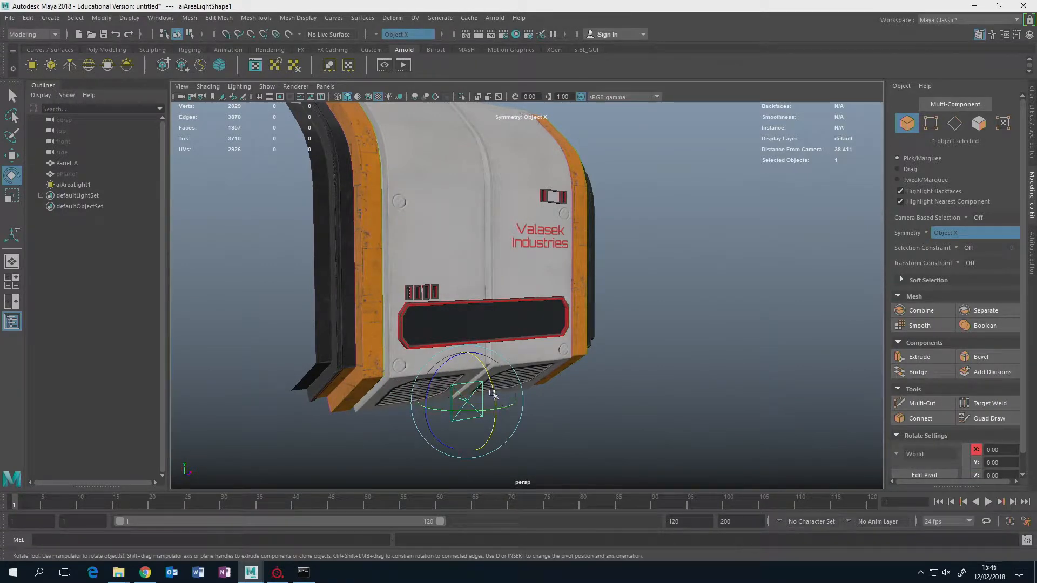
pyautogui.moveTo(492, 393); pyautogui.dragTo(531, 411)
pyautogui.press('w')
pyautogui.click(389, 97)
# In the front wireframe view, centre the area light under the panel at X 8.00, and return to the perspective view.
pyautogui.press('space')
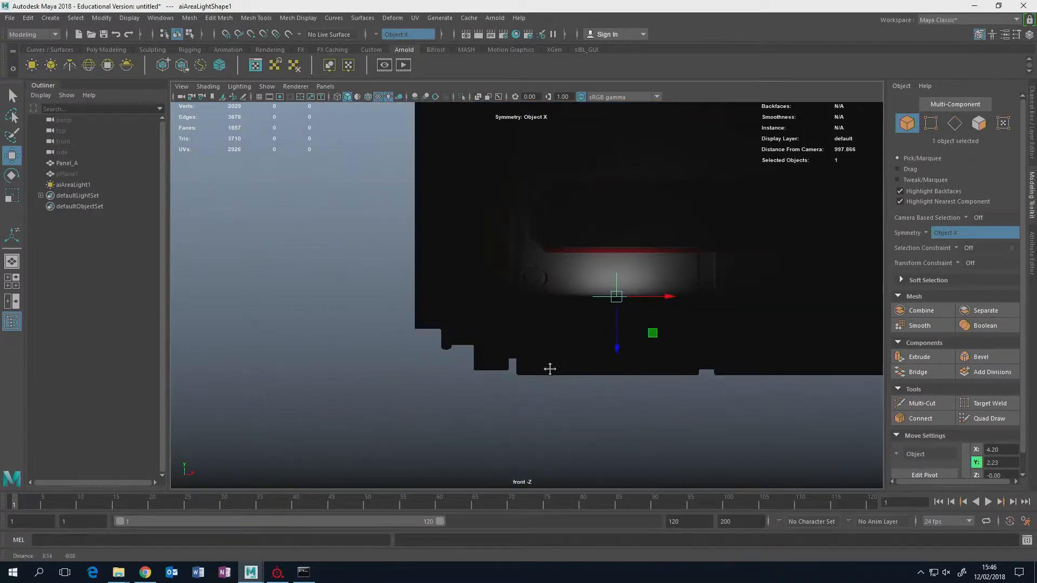
pyautogui.press('4')
pyautogui.keyDown('alt'); pyautogui.moveTo(575, 347); pyautogui.dragTo(508, 359, button='middle'); pyautogui.keyUp('alt')
pyautogui.moveTo(490, 324); pyautogui.dragTo(586, 327)
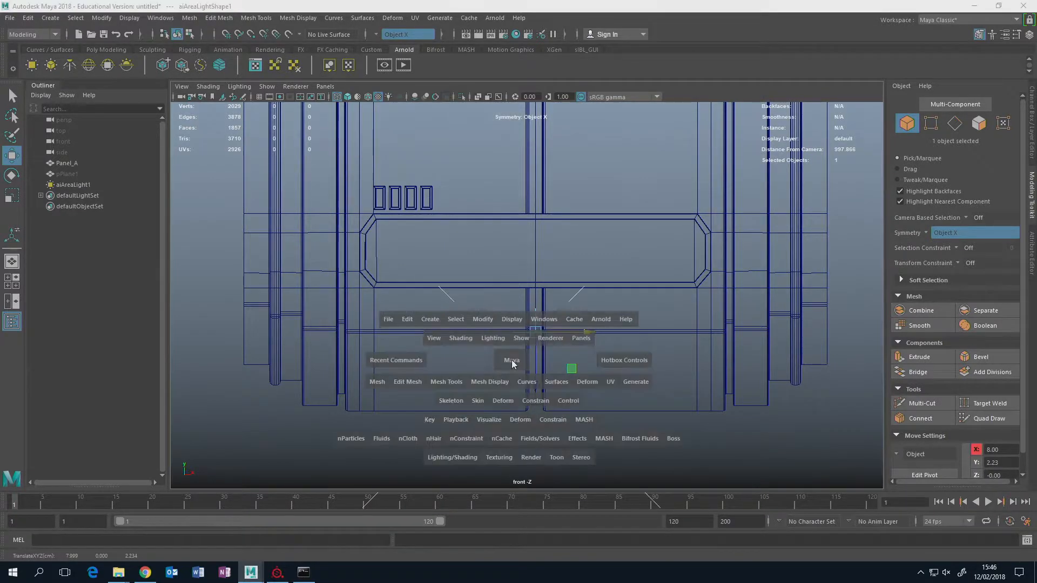
pyautogui.moveTo(515, 359); pyautogui.dragTo(514, 327)
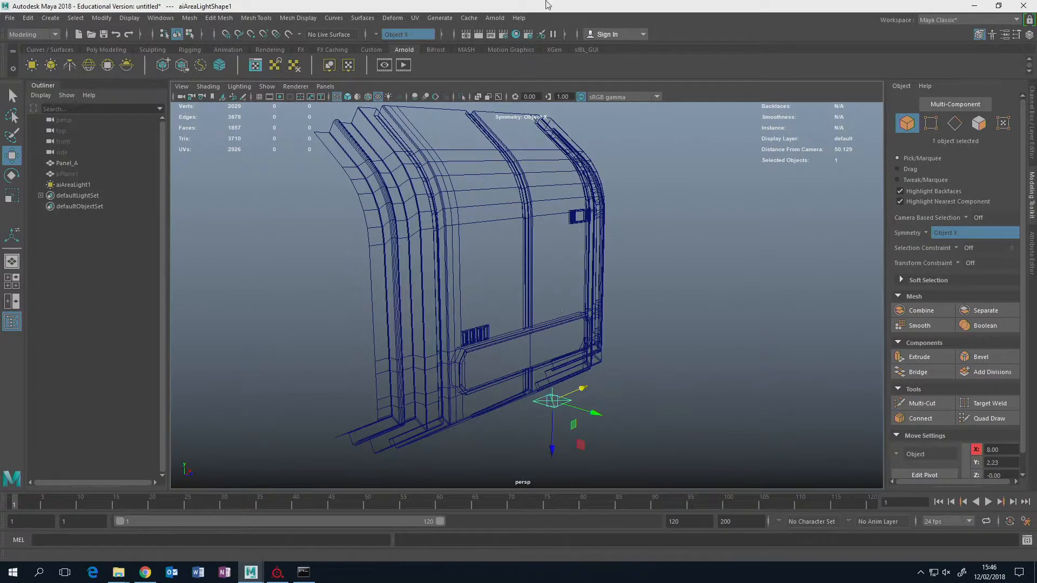
# Restore the textured shaded display of the panel with scene lighting on.
pyautogui.press('6')
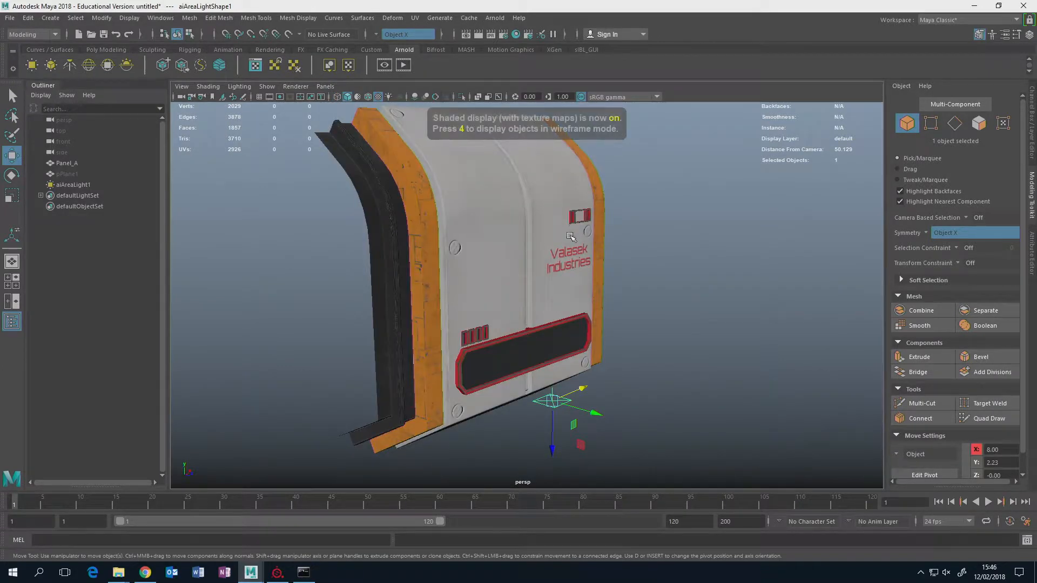
pyautogui.press('5')
pyautogui.press('6')
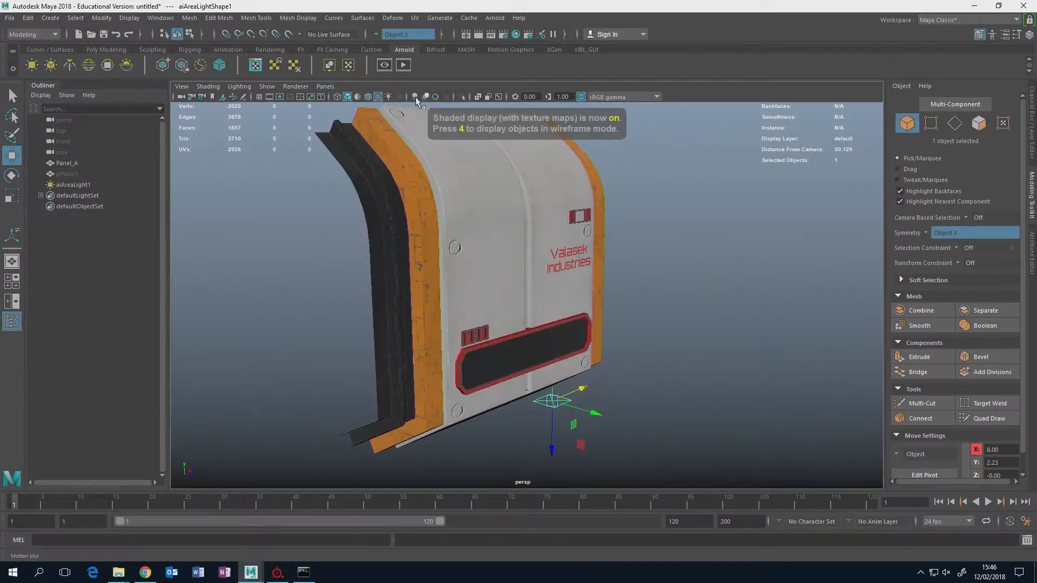
pyautogui.click(387, 98)
# Scale the area light wider across the panel and move it slightly downward.
pyautogui.keyDown('alt'); pyautogui.moveTo(607, 370); pyautogui.dragTo(594, 347, button='middle'); pyautogui.keyUp('alt')
pyautogui.press('w')
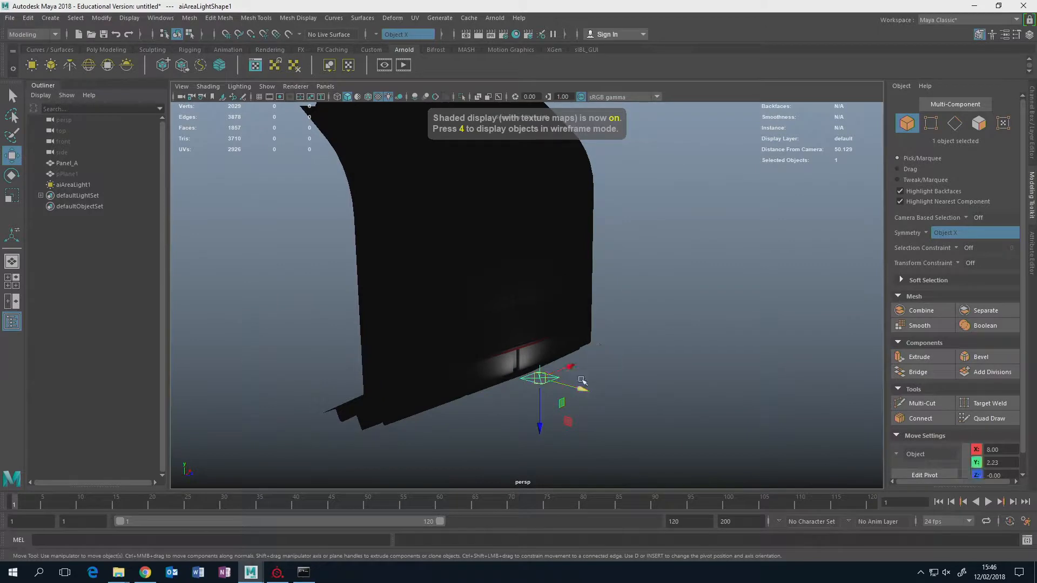
pyautogui.press('r')
pyautogui.moveTo(569, 369); pyautogui.dragTo(622, 360)
pyautogui.press('w')
pyautogui.moveTo(567, 388); pyautogui.dragTo(567, 399)
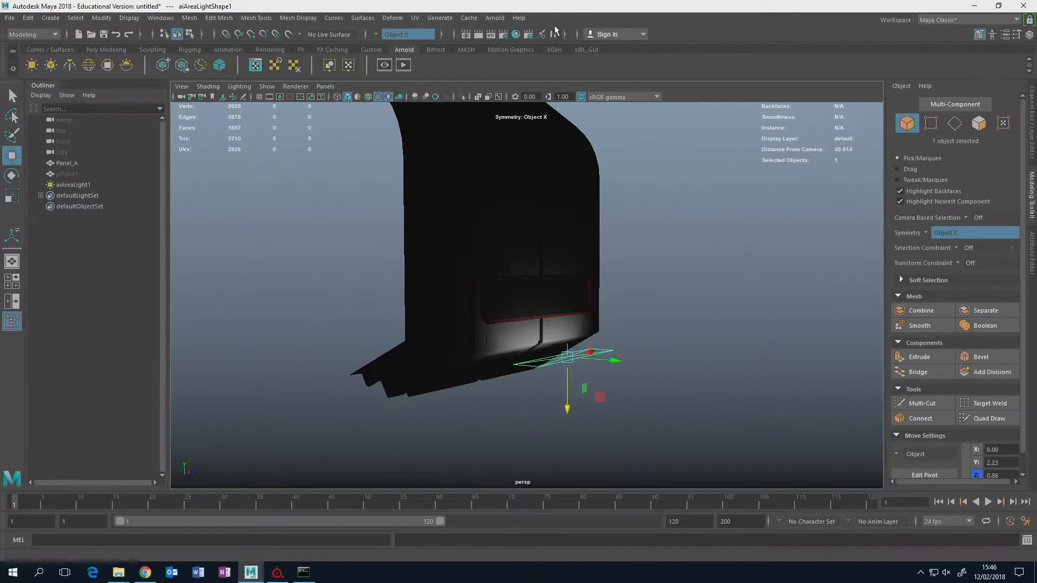
# Open the Arnold RenderView and run a live IPR render of the panel.
pyautogui.click(494, 18)
pyautogui.click(521, 46)
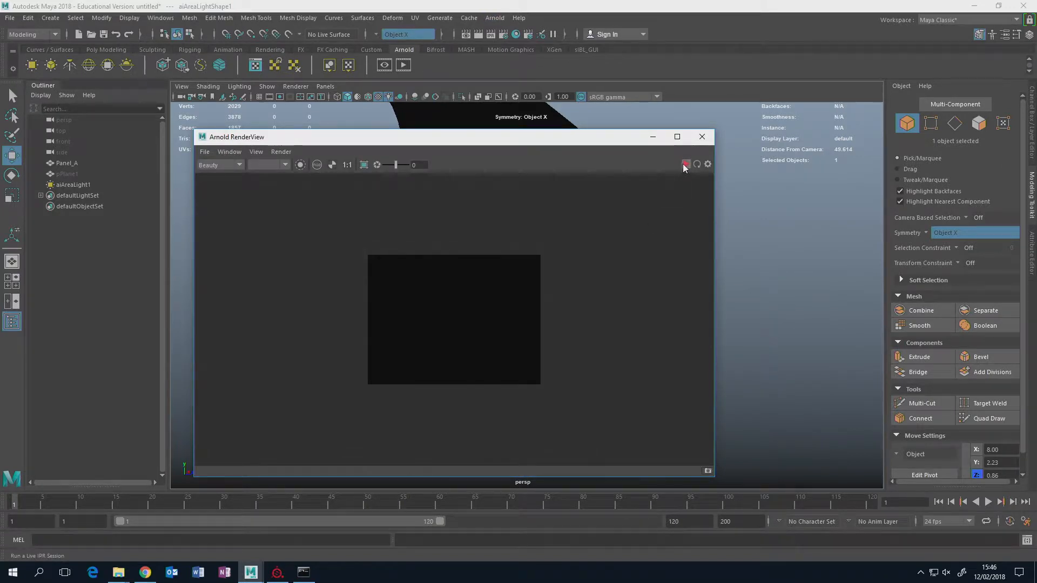
pyautogui.click(683, 164)
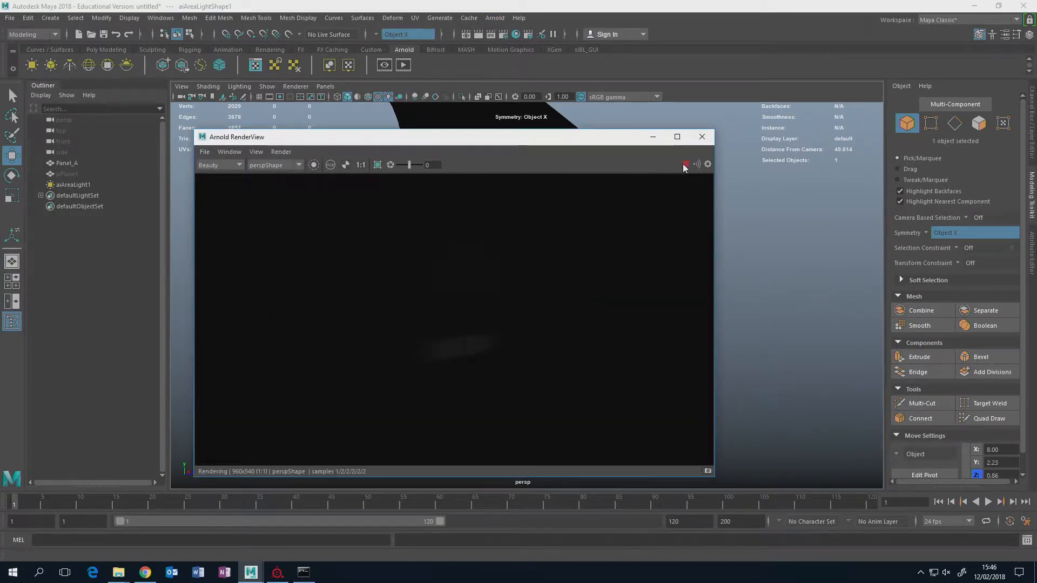
# Set the exposure of aiAreaLight1 to 6 and close the render window.
pyautogui.click(80, 185)
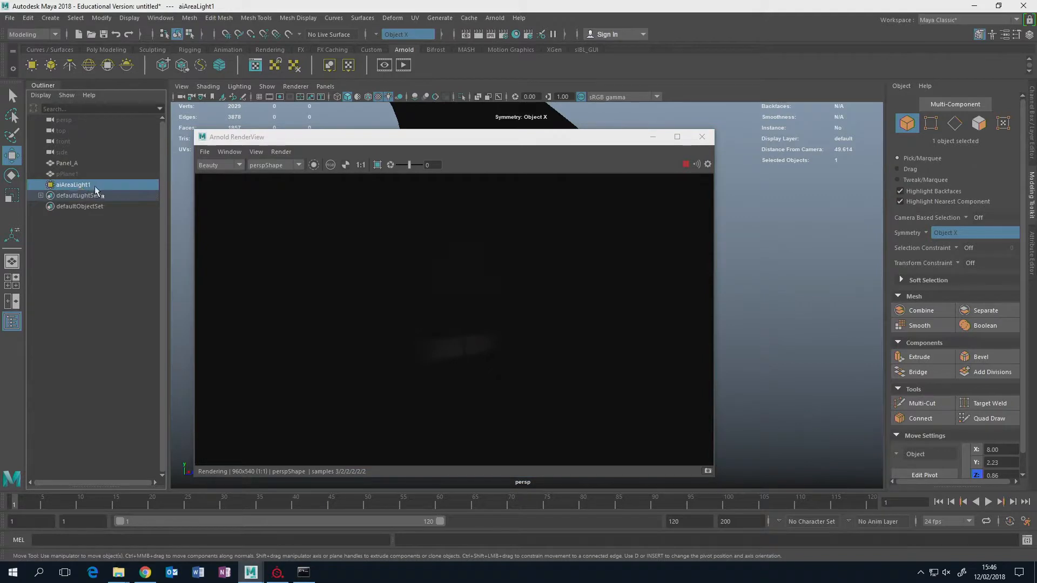
pyautogui.click(1032, 254)
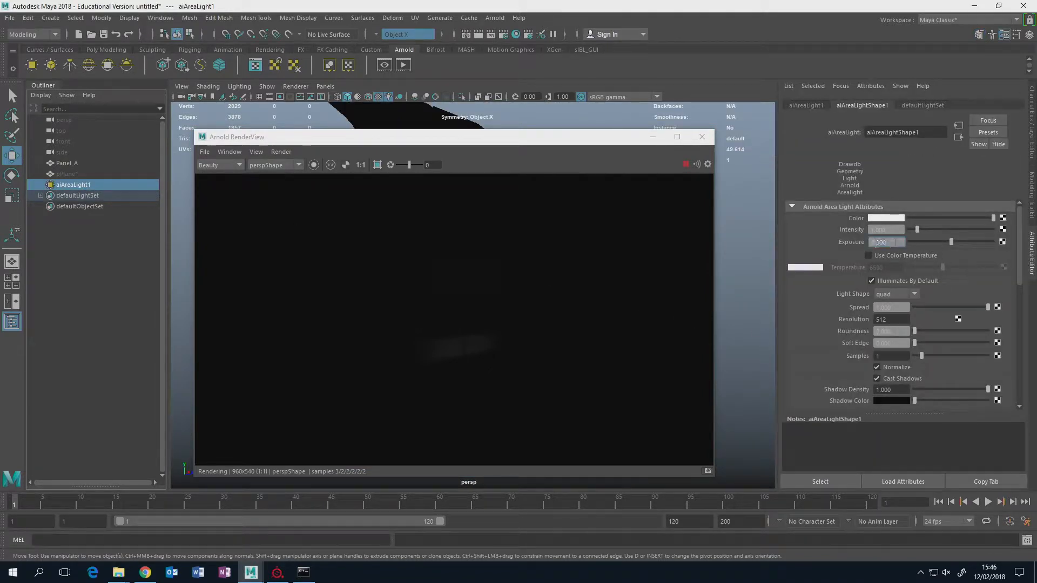
pyautogui.click(879, 243)
pyautogui.write('6')
pyautogui.press('Return')
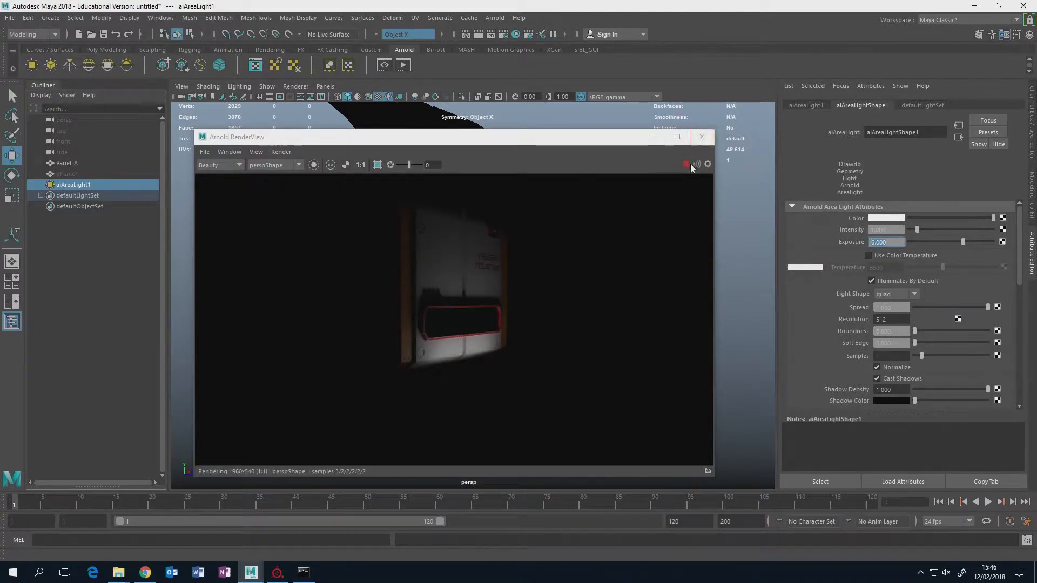
pyautogui.click(702, 137)
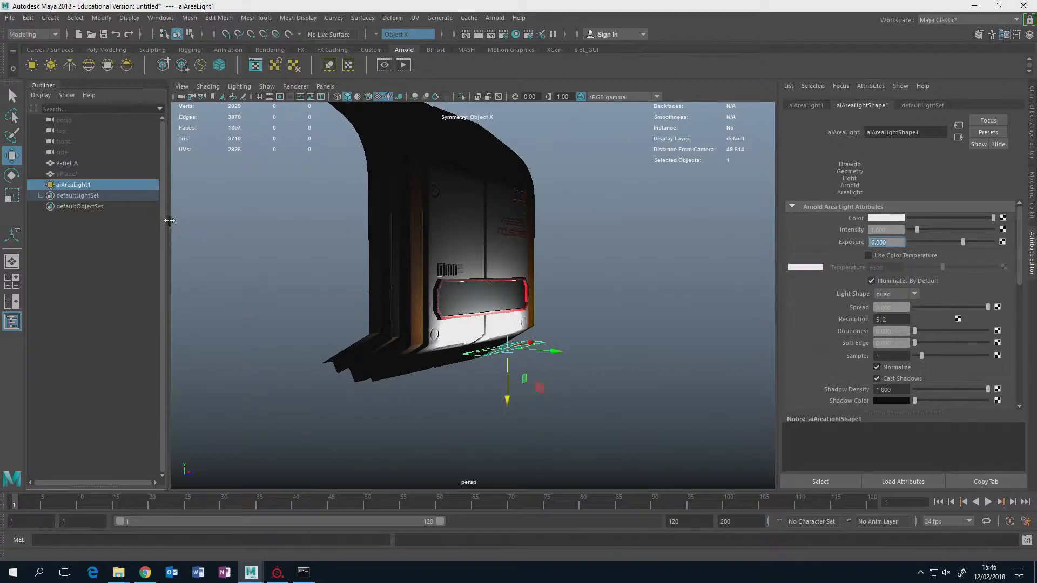
# Duplicate the area light, move the copy above the panel's top and tilt it toward the curved surface.
pyautogui.hotkey('ctrl', 'd')
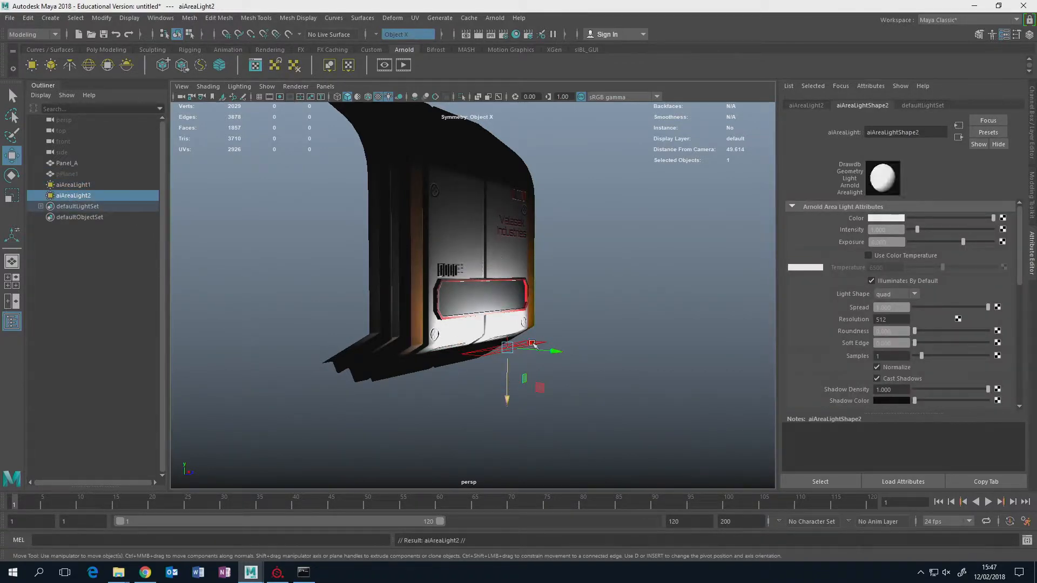
pyautogui.moveTo(507, 365); pyautogui.dragTo(533, 210)
pyautogui.press('e')
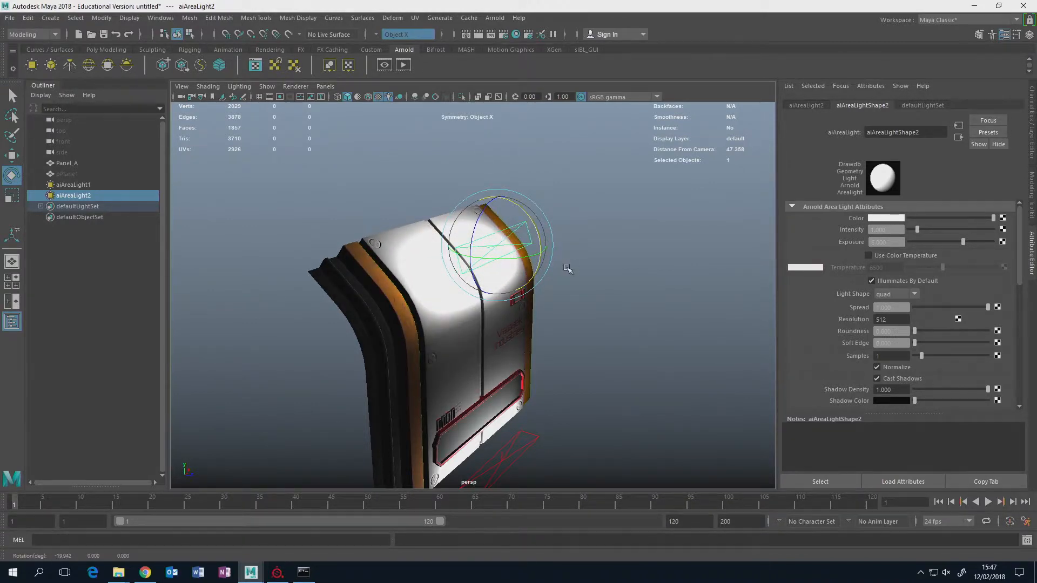
pyautogui.keyDown('alt'); pyautogui.moveTo(562, 266); pyautogui.dragTo(536, 171); pyautogui.keyUp('alt')
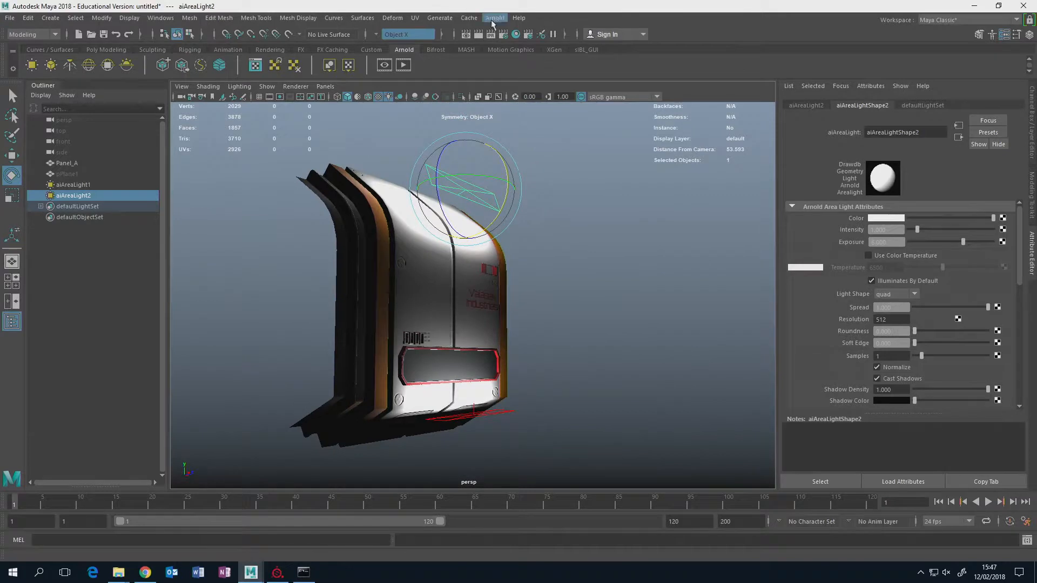
# Render the panel with both area lights in the Arnold RenderView, and close the render window.
pyautogui.click(492, 18)
pyautogui.click(511, 50)
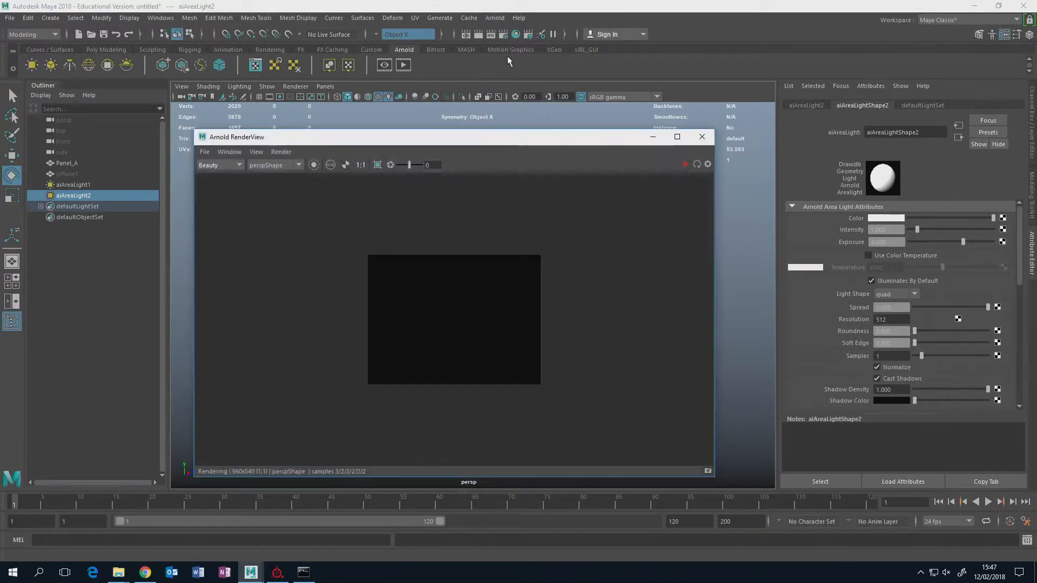
pyautogui.click(685, 164)
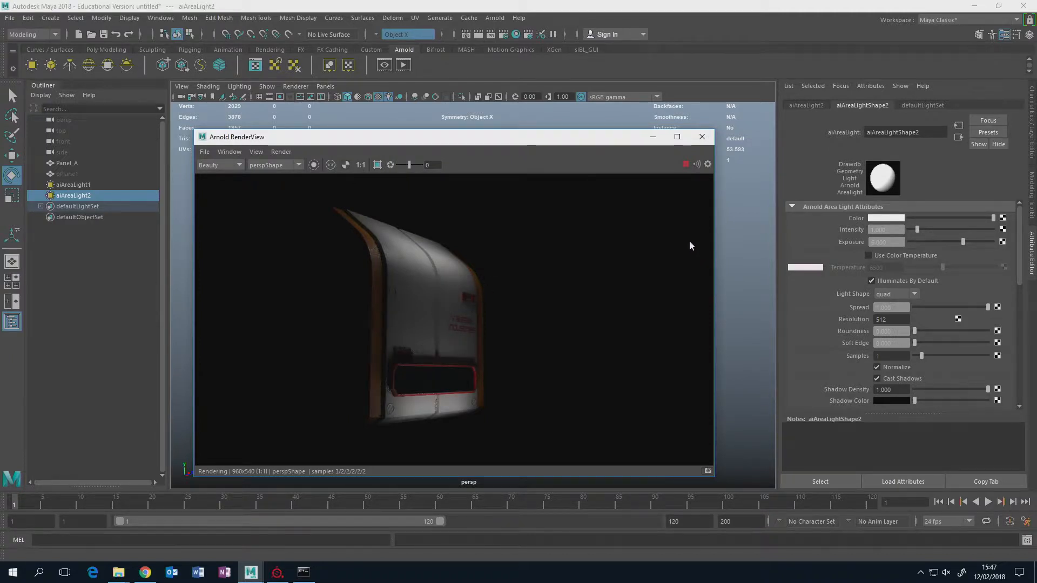
pyautogui.click(701, 137)
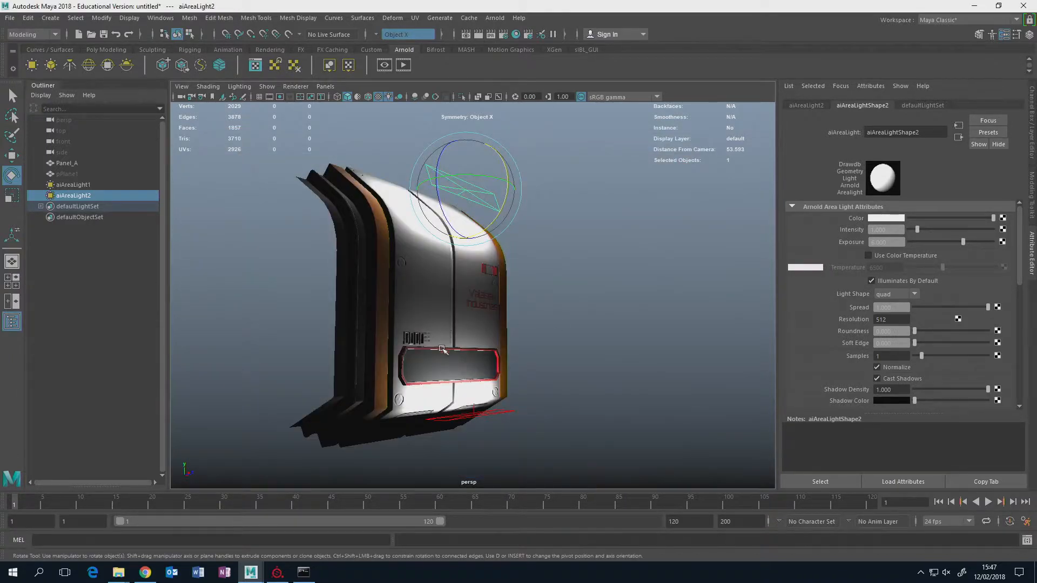
# Group Panel_A together with aiAreaLight1 and aiAreaLight2.
pyautogui.click(66, 164)
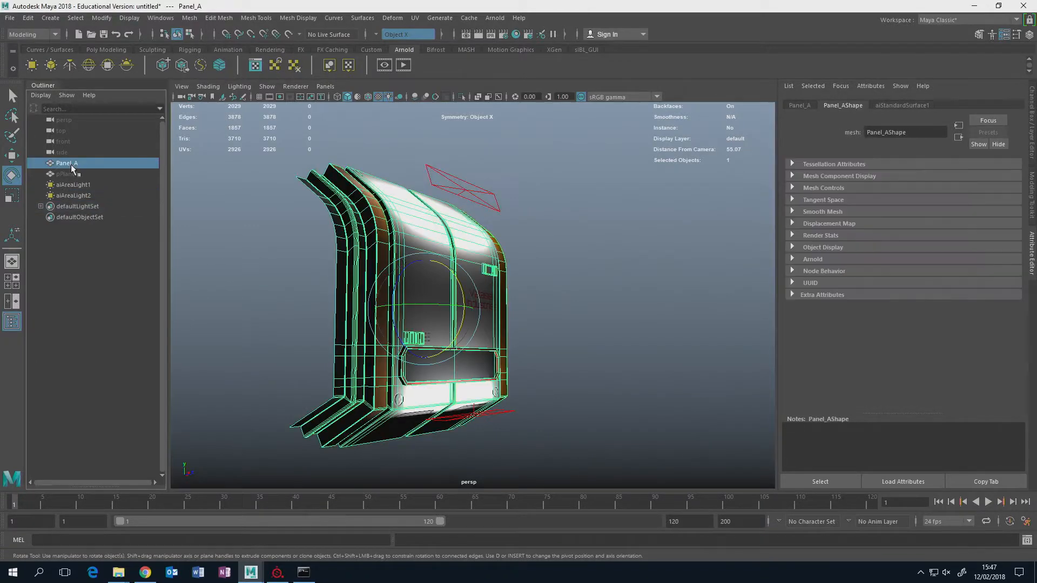
pyautogui.keyDown('ctrl'); pyautogui.click(75, 185); pyautogui.keyUp('ctrl')
pyautogui.keyDown('ctrl'); pyautogui.click(81, 195); pyautogui.keyUp('ctrl')
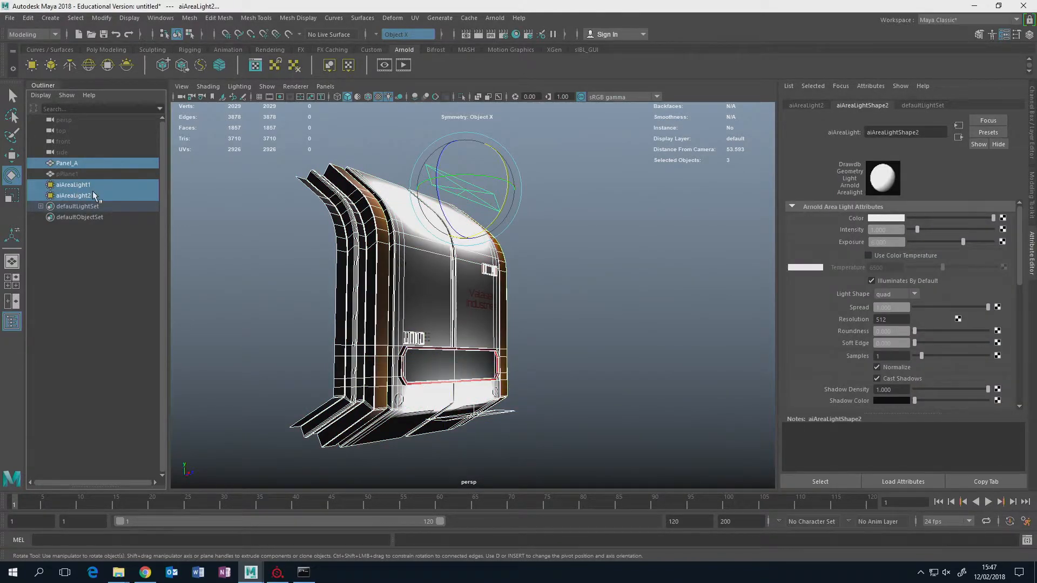
pyautogui.hotkey('ctrl', 'g')
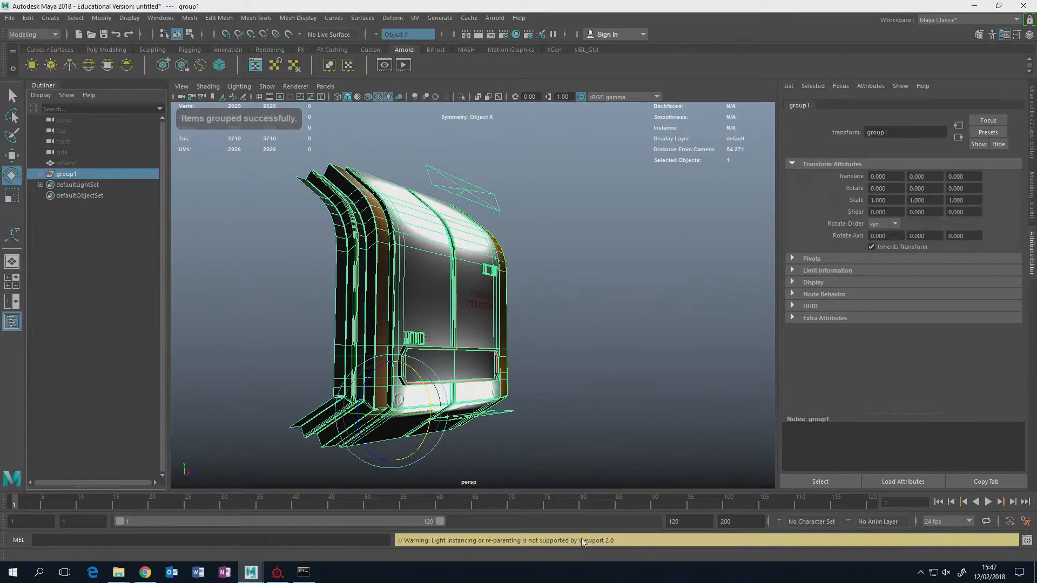
# Move the group's pivot to the outermost lower corner at the back edge of the panel.
pyautogui.keyDown('alt'); pyautogui.moveTo(509, 358); pyautogui.dragTo(475, 307); pyautogui.keyUp('alt')
pyautogui.scroll(5, 440, 364)
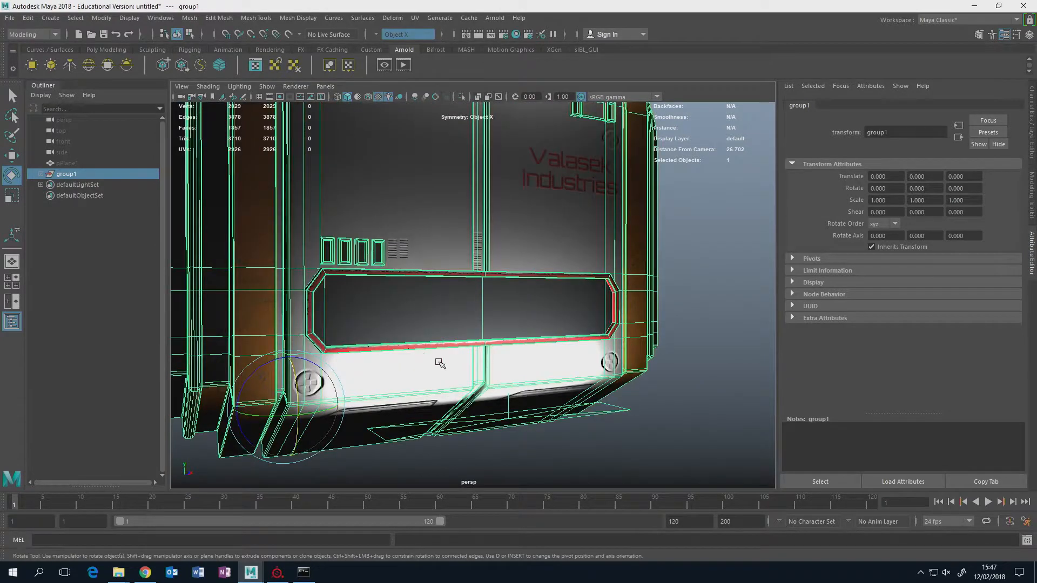
pyautogui.press('d')
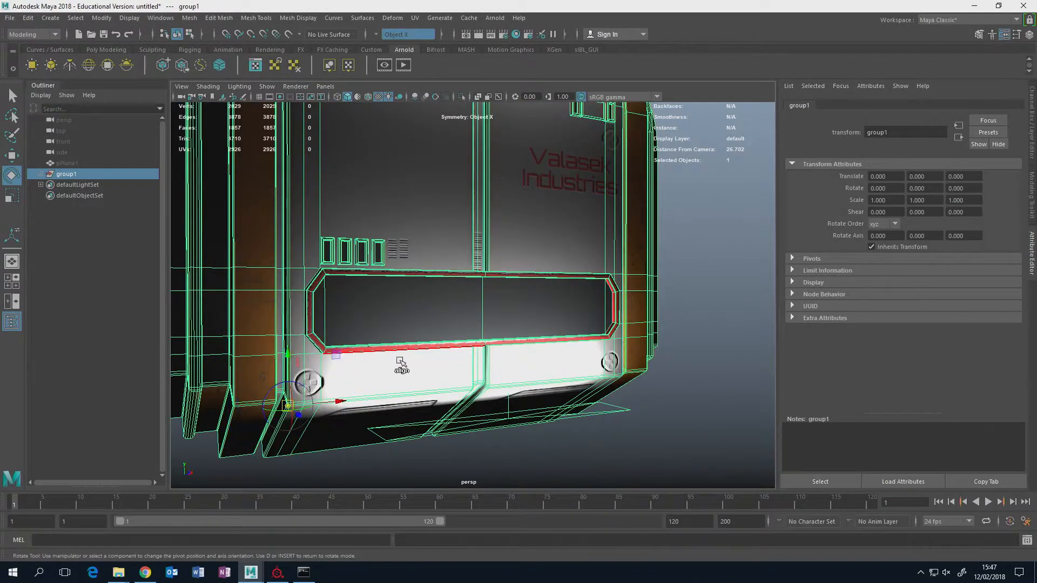
pyautogui.keyDown('alt'); pyautogui.moveTo(401, 362); pyautogui.dragTo(405, 416); pyautogui.keyUp('alt')
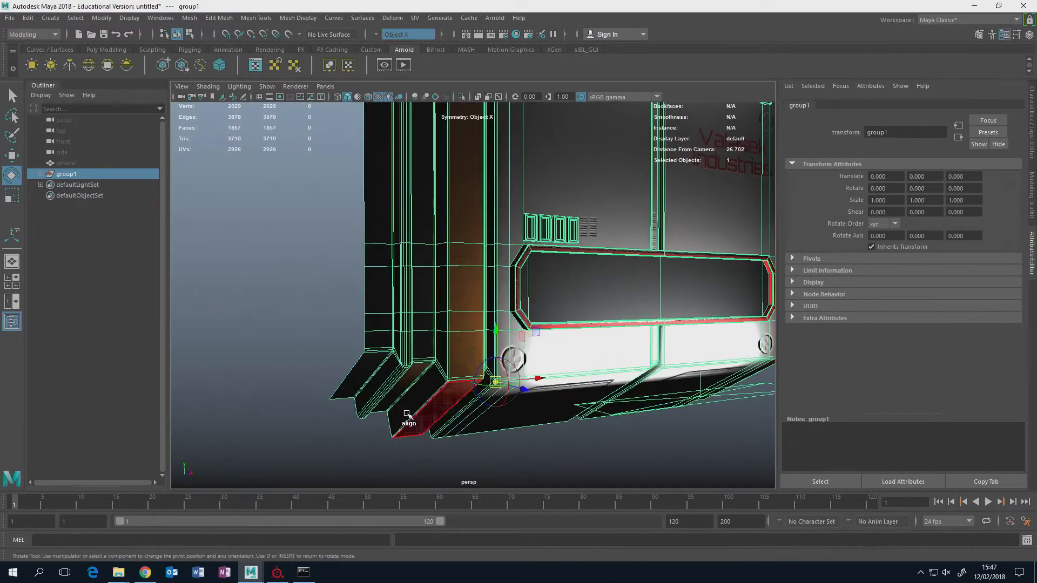
pyautogui.click(331, 400)
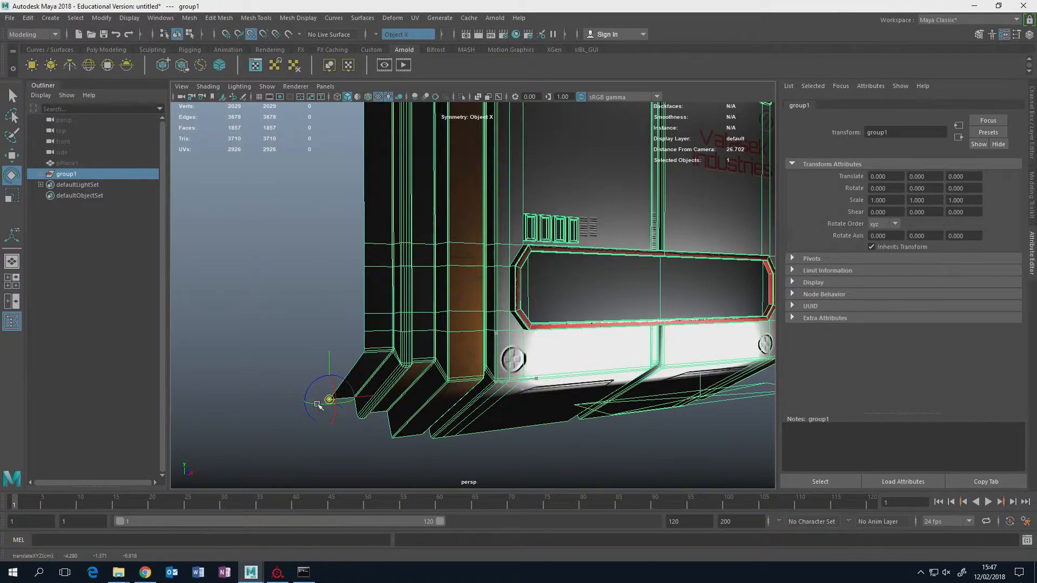
pyautogui.press('d')
# Duplicate group1 and move the copy about 24.56 units along X so it sits end to end with the original panel.
pyautogui.press('f')
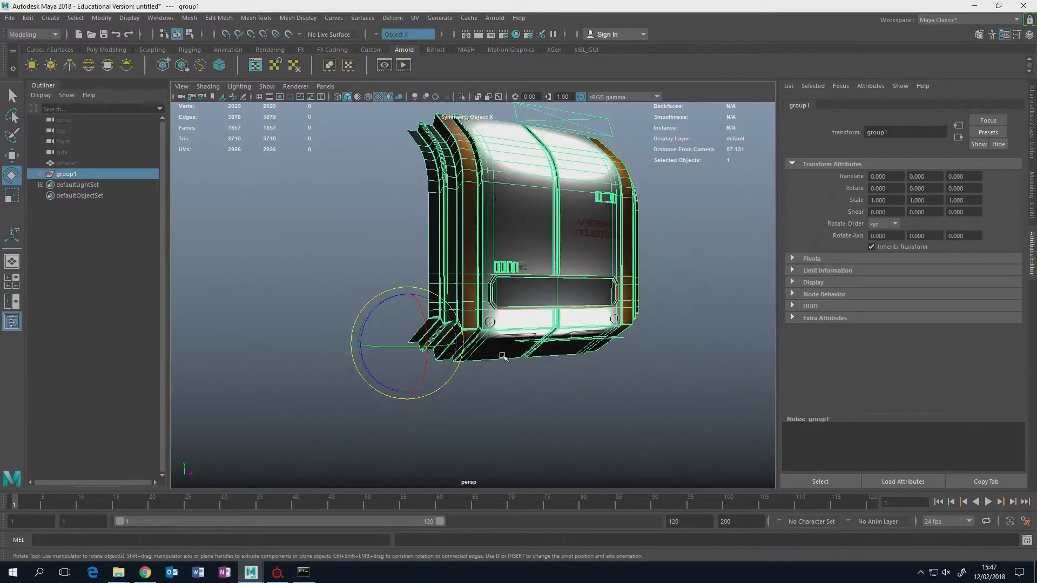
pyautogui.moveTo(502, 357)
pyautogui.keyDown('alt'); pyautogui.mouseDown()
pyautogui.moveTo(489, 358)
pyautogui.moveTo(500, 356)
pyautogui.mouseUp(); pyautogui.keyUp('alt')
pyautogui.click(66, 163)
pyautogui.click(68, 174)
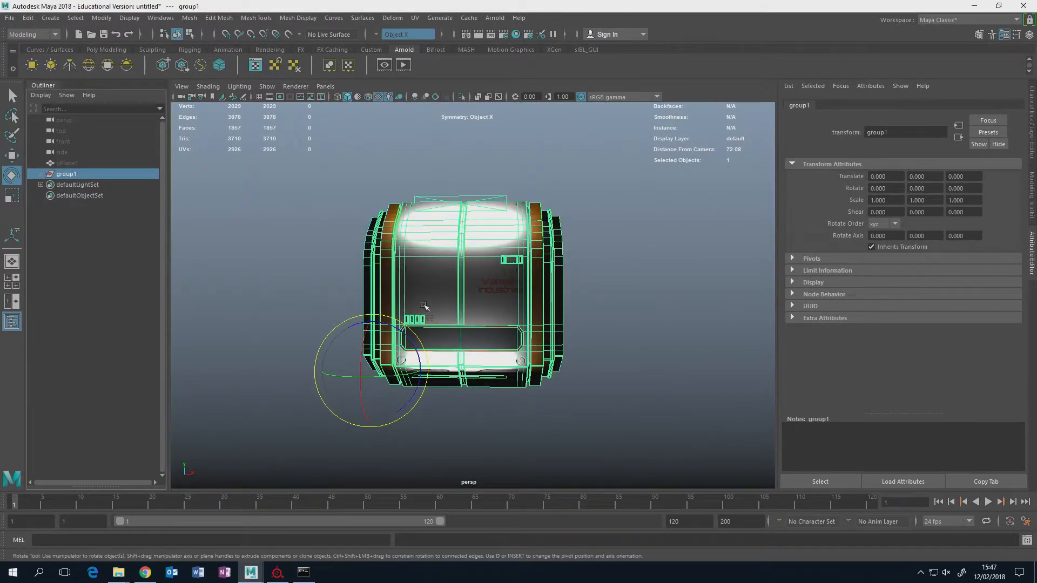
pyautogui.hotkey('ctrl', 'd')
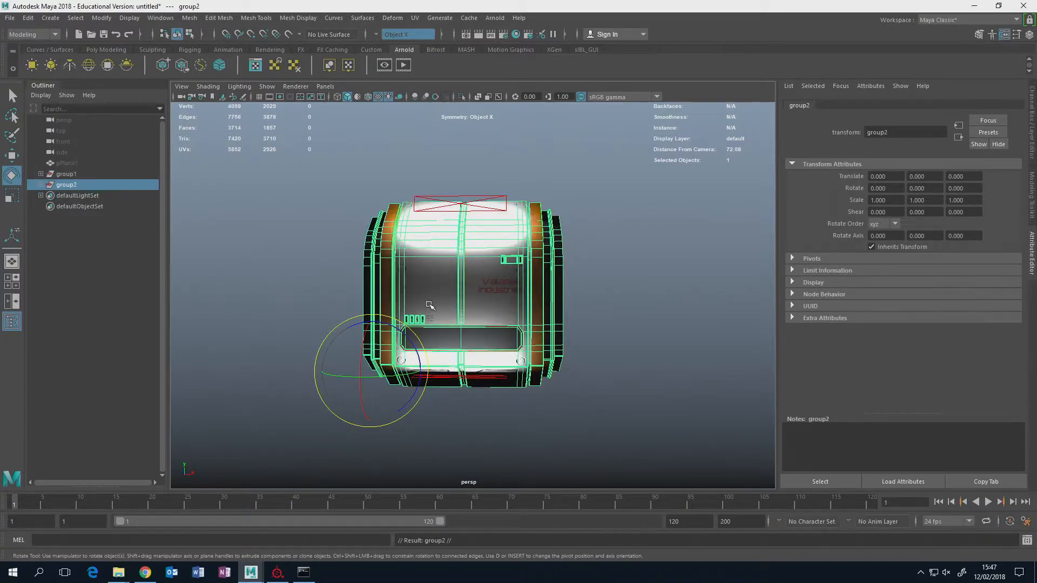
pyautogui.press('w')
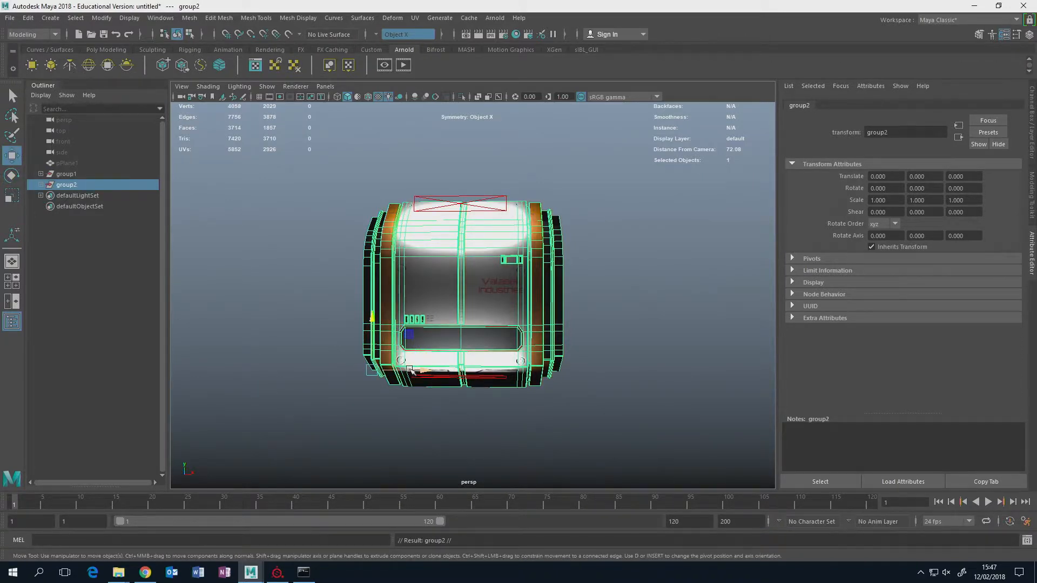
pyautogui.moveTo(411, 370); pyautogui.dragTo(604, 370)
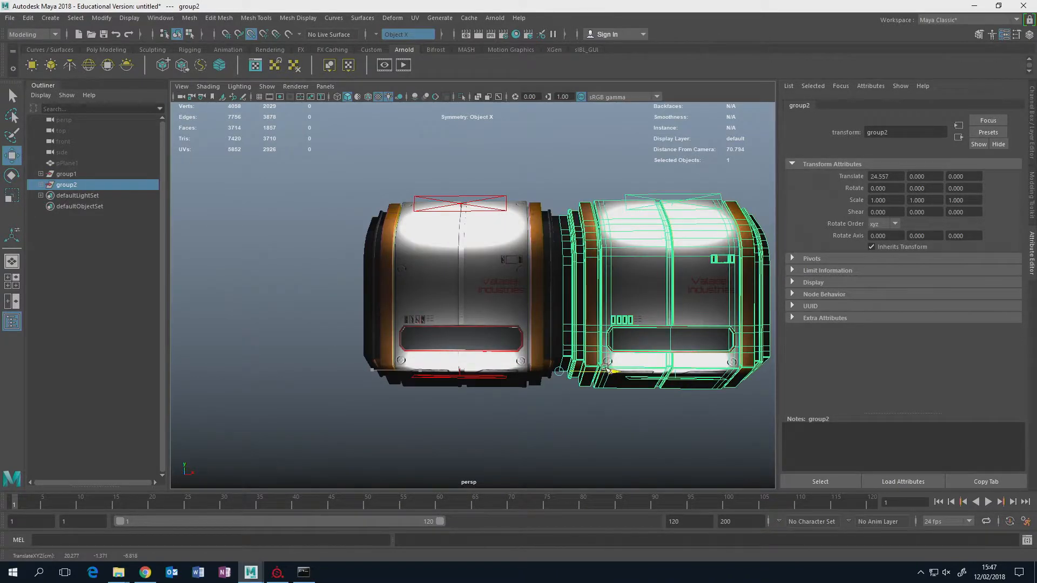
# Repeat the duplicate with the same X offset five more times to build a straight row of seven lit panels.
pyautogui.scroll(10, 605, 356)
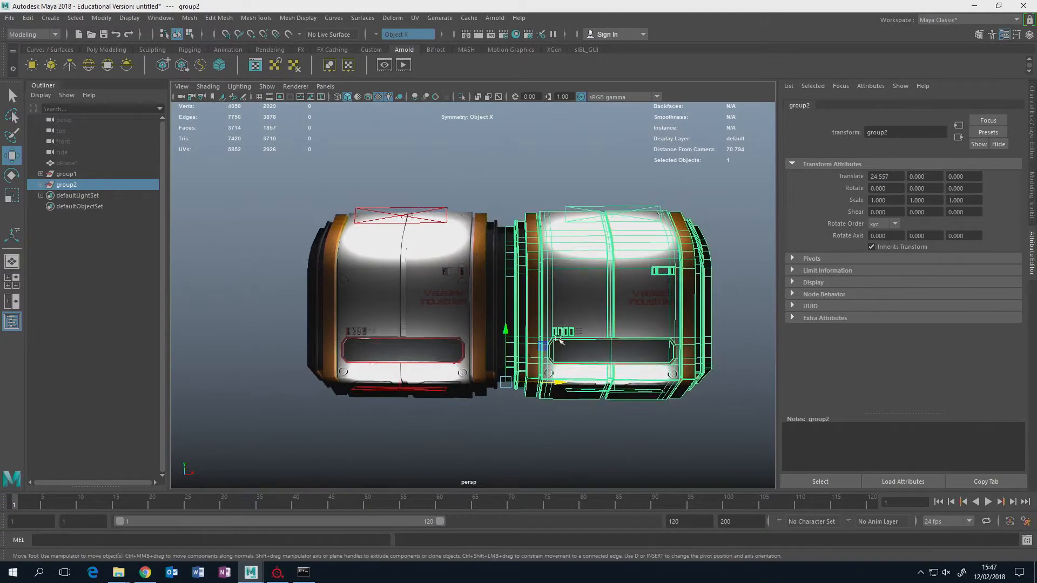
pyautogui.scroll(-5, 518, 222)
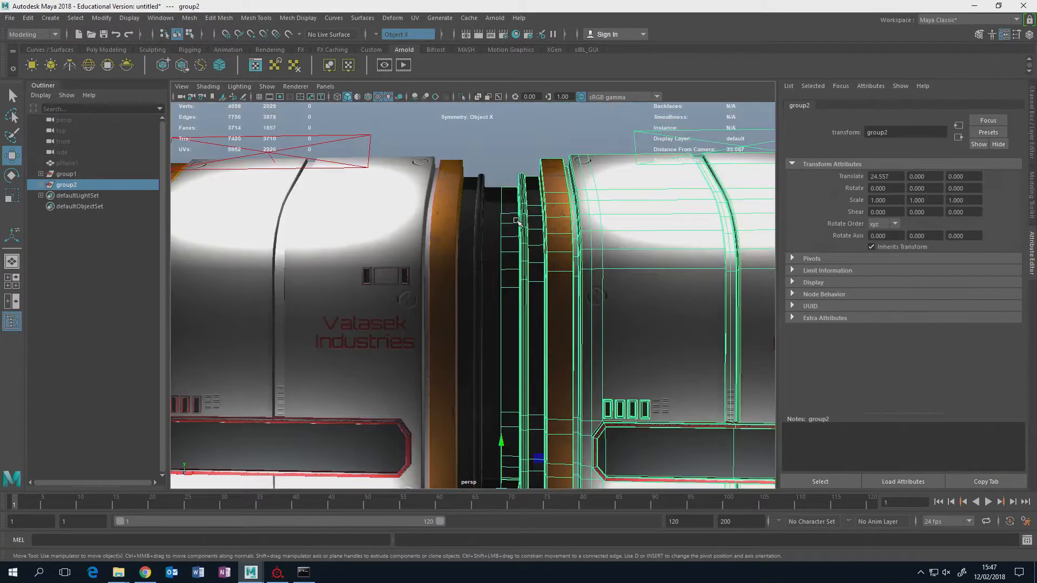
pyautogui.keyDown('alt'); pyautogui.moveTo(476, 280); pyautogui.dragTo(488, 339); pyautogui.keyUp('alt')
pyautogui.scroll(-5, 507, 281)
pyautogui.scroll(-3, 529, 300)
pyautogui.hotkey('shift', 'd')
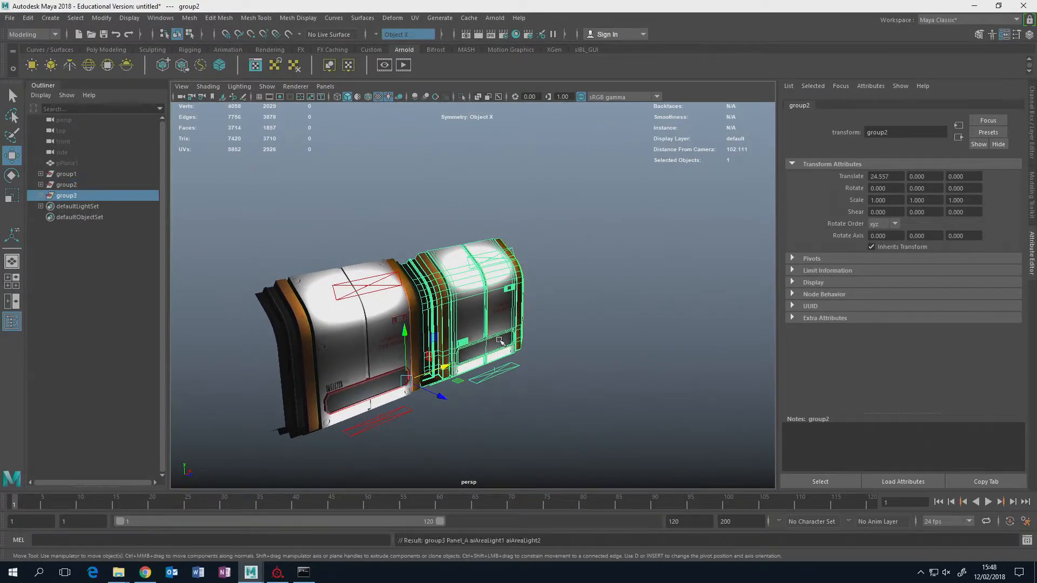
pyautogui.hotkey('shift', 'd')
pyautogui.hotkey('shift', 'd')
pyautogui.hotkey('shift', 'd')
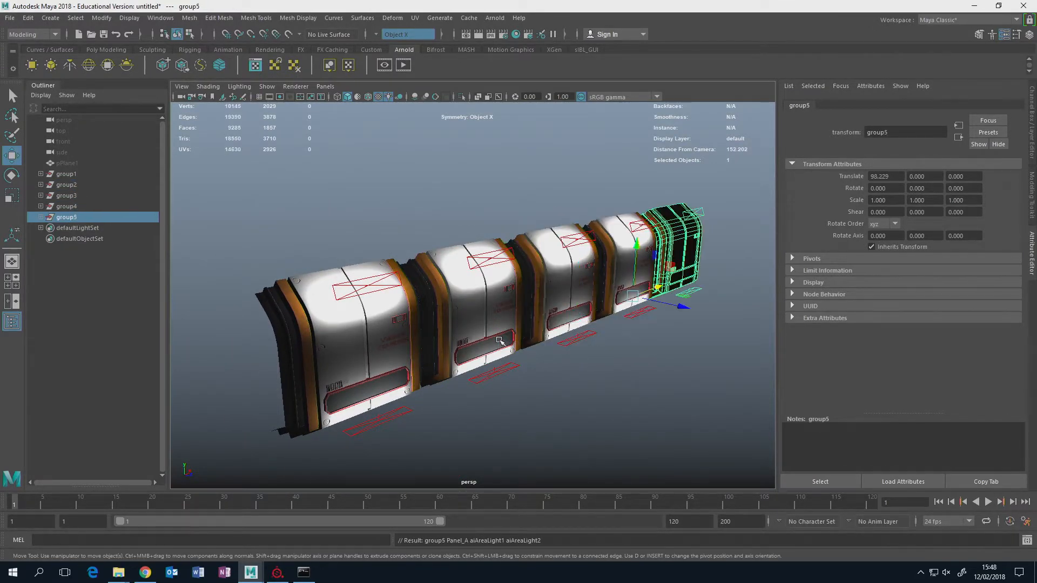
pyautogui.hotkey('shift', 'd')
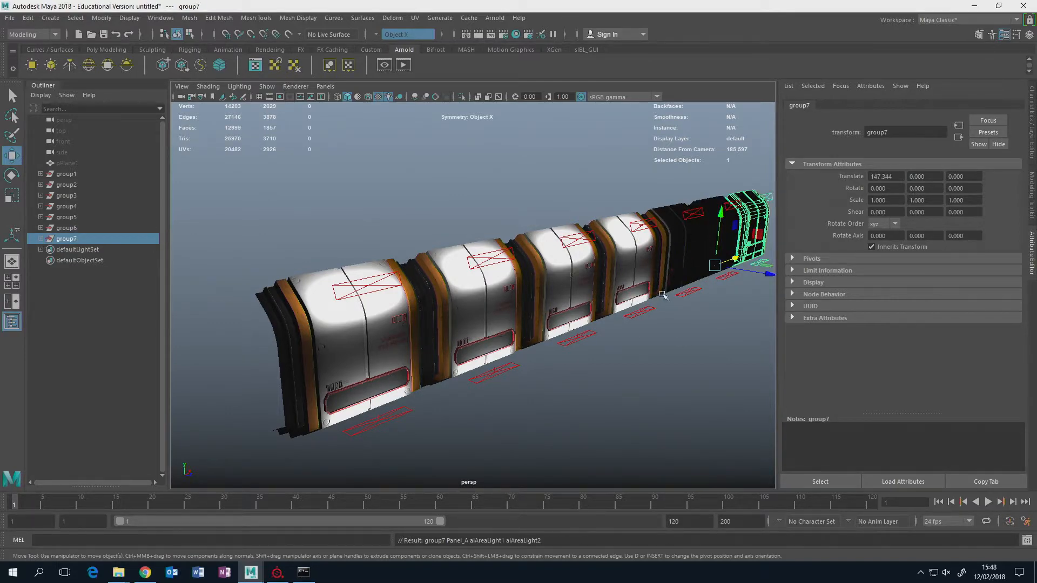
# Turn on the resolution gate and frame the row of panels receding into the distance from a low angle.
pyautogui.keyDown('alt'); pyautogui.moveTo(663, 295); pyautogui.dragTo(309, 114); pyautogui.keyUp('alt')
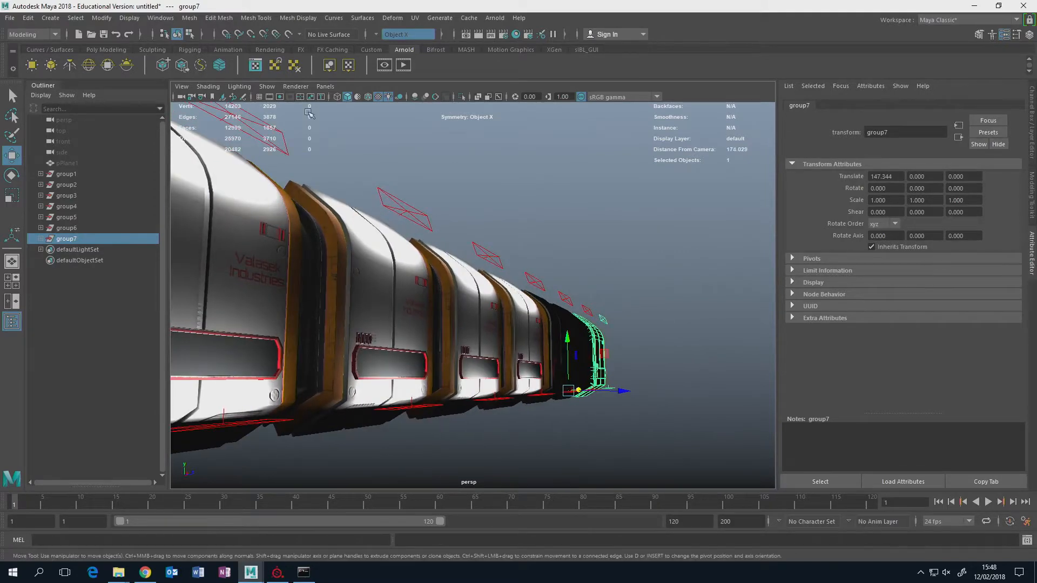
pyautogui.click(279, 97)
pyautogui.keyDown('alt'); pyautogui.moveTo(443, 259); pyautogui.dragTo(385, 340); pyautogui.keyUp('alt')
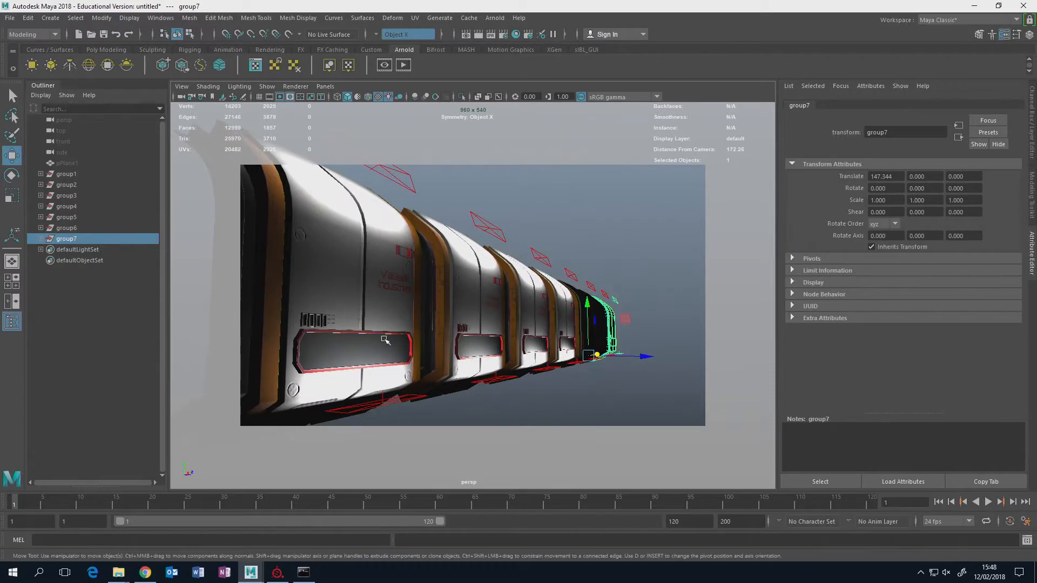
# Render the framed row of panels in the Arnold RenderView, and close the render window.
pyautogui.click(495, 17)
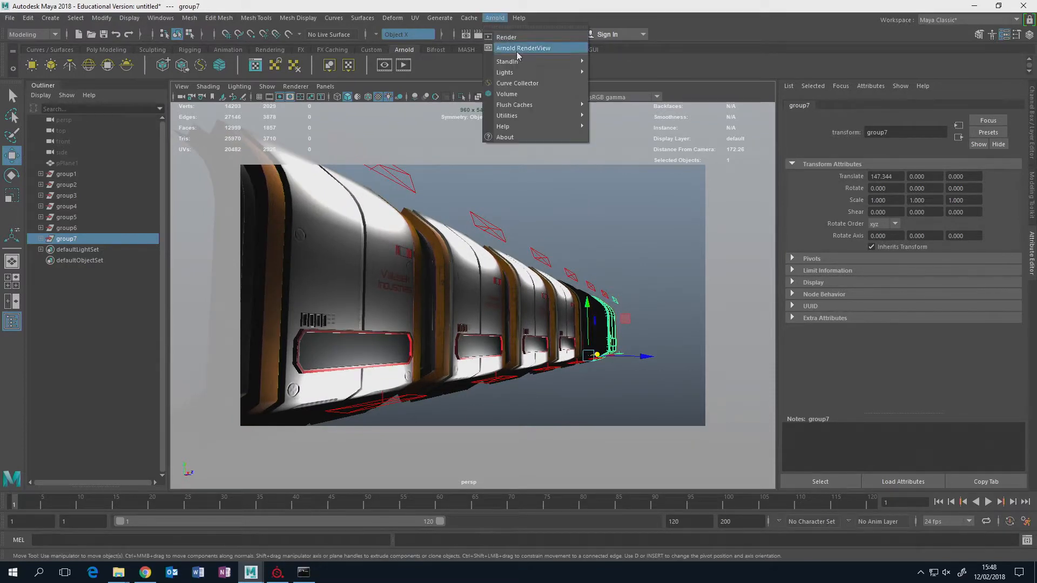
pyautogui.click(516, 51)
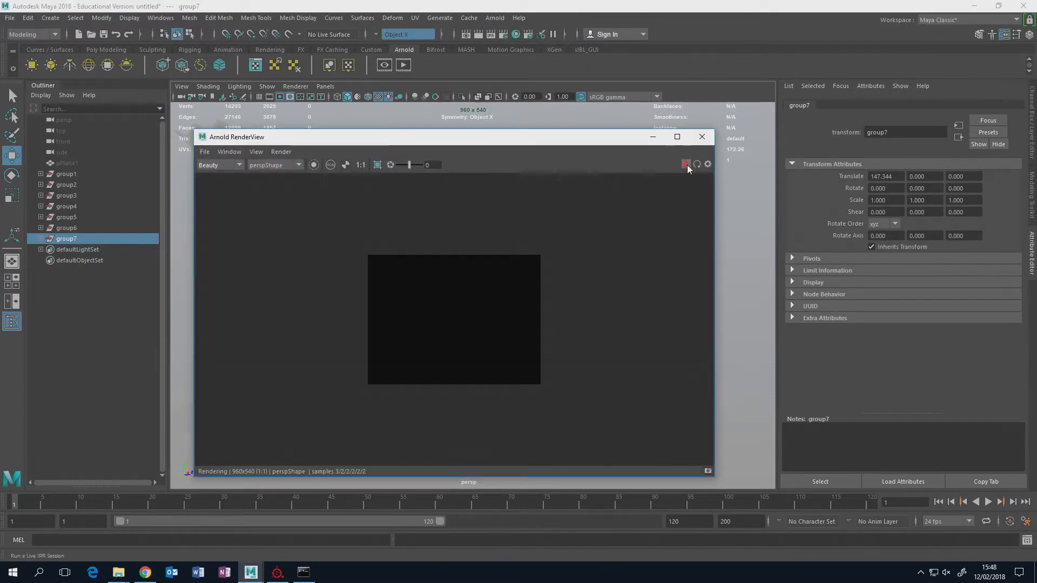
pyautogui.click(686, 165)
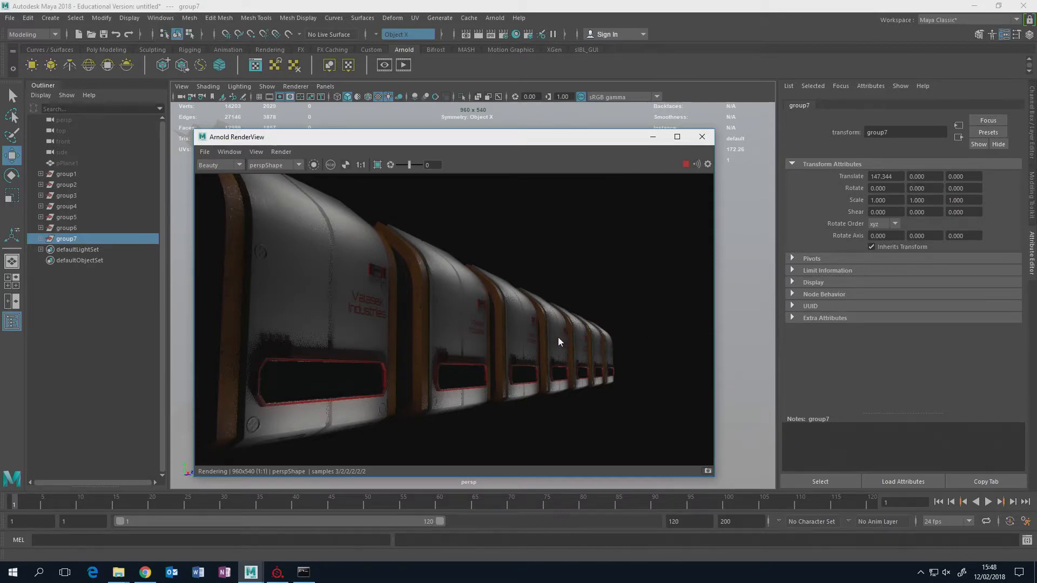
pyautogui.click(702, 136)
# Reframe the row from a steeper angle below the panels and start a live render in the Arnold RenderView.
pyautogui.moveTo(572, 303)
pyautogui.keyDown('alt'); pyautogui.mouseDown()
pyautogui.moveTo(544, 306)
pyautogui.moveTo(563, 310)
pyautogui.mouseUp(); pyautogui.keyUp('alt')
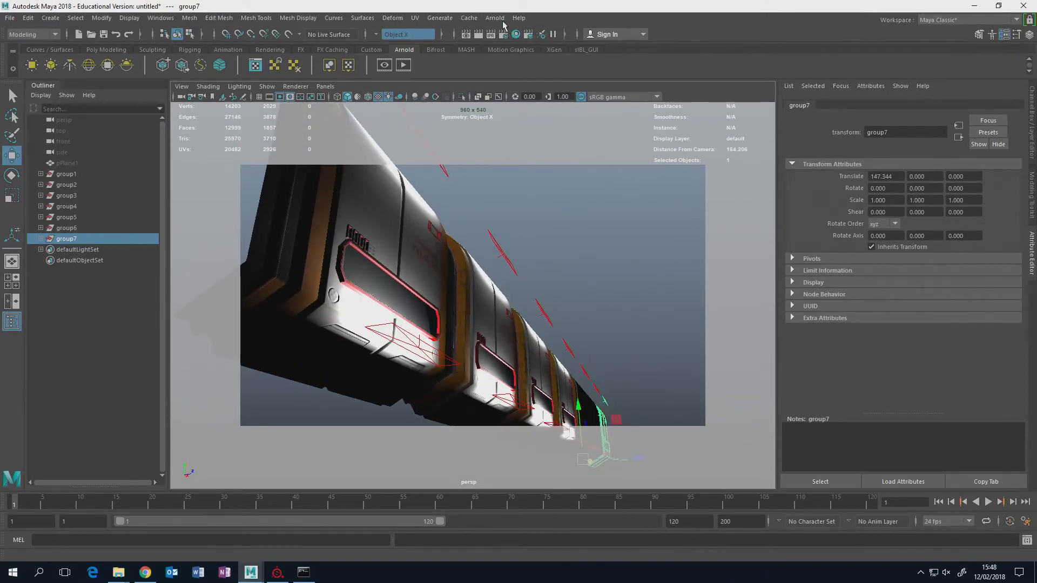
pyautogui.click(502, 19)
pyautogui.click(513, 47)
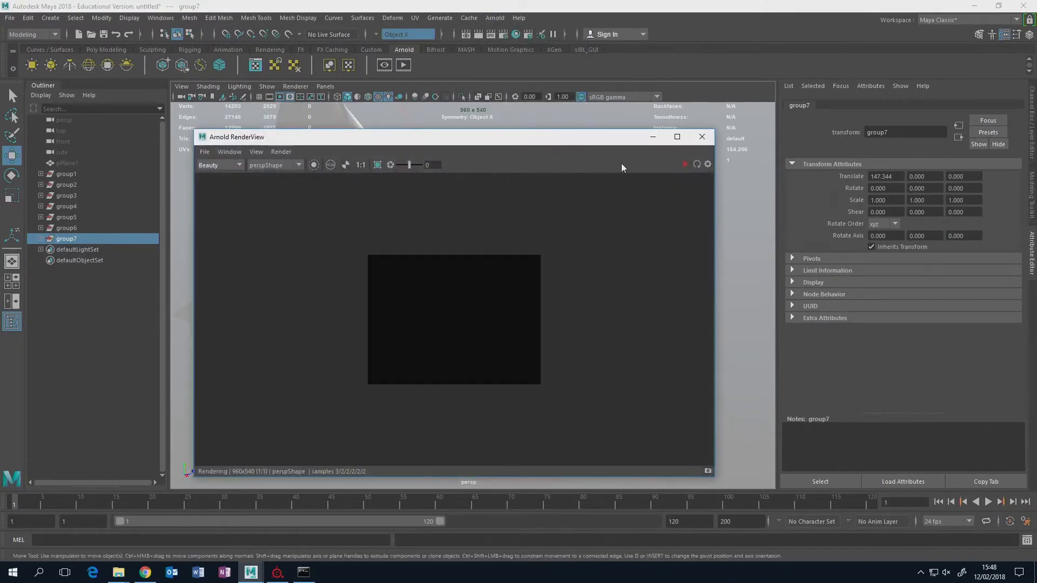
pyautogui.click(686, 164)
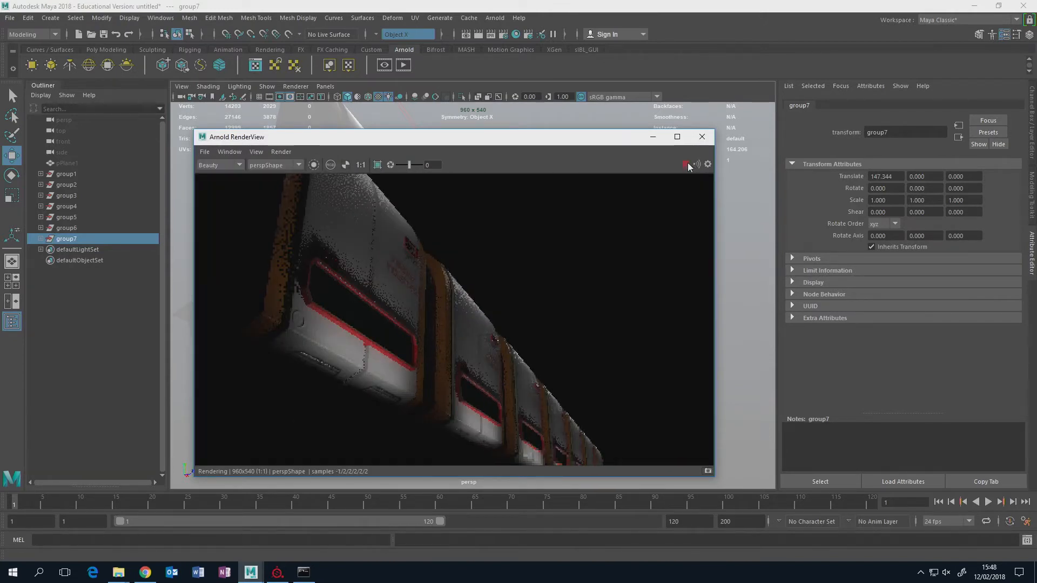
# Enable camera manipulation inside the Arnold RenderView and examine the rendered row from above, from the front and from below.
pyautogui.click(256, 152)
pyautogui.click(260, 232)
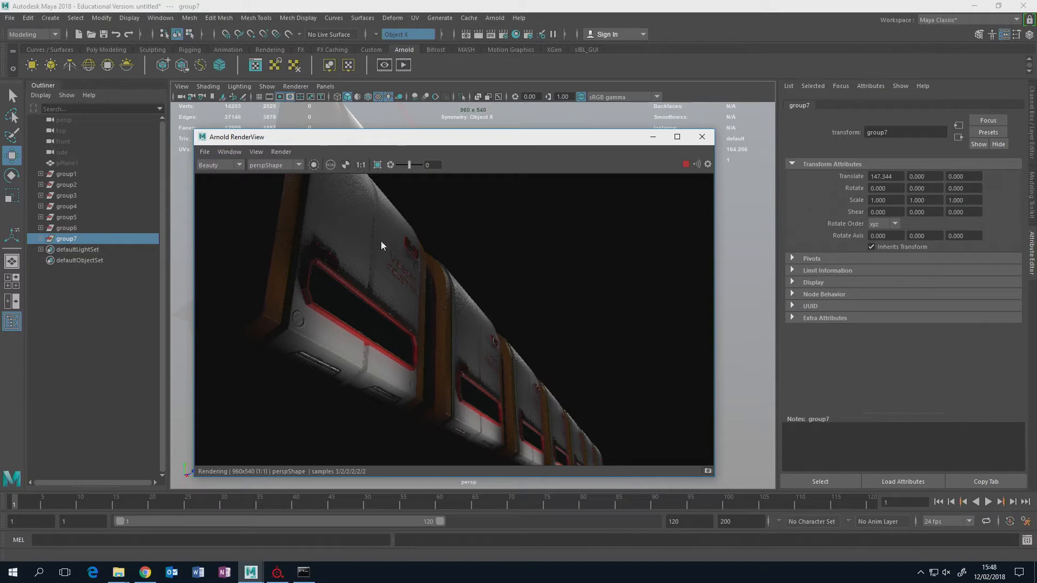
pyautogui.moveTo(381, 241); pyautogui.dragTo(429, 292)
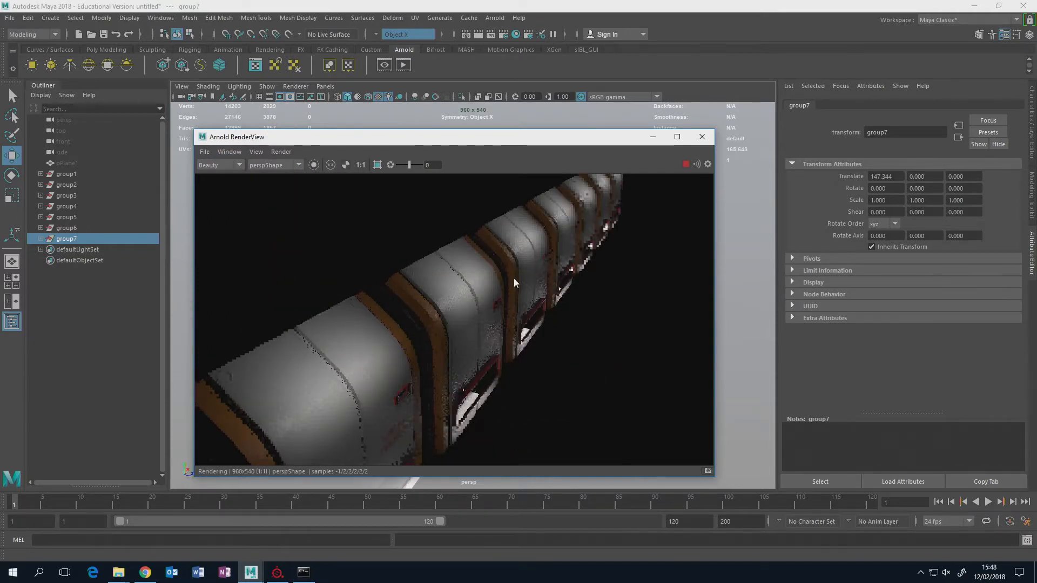
pyautogui.moveTo(514, 277); pyautogui.dragTo(459, 263)
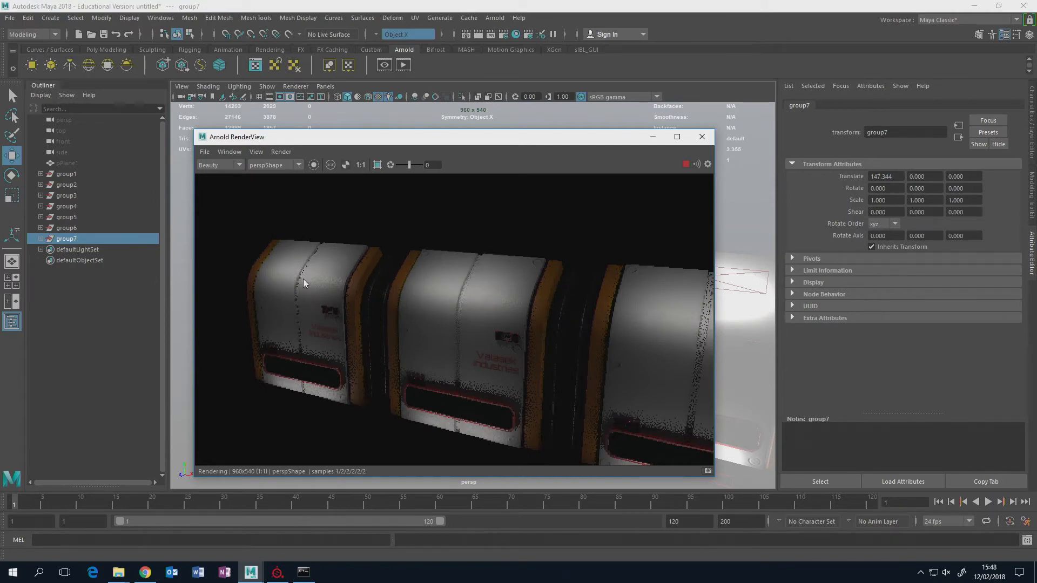
pyautogui.moveTo(366, 297); pyautogui.dragTo(527, 345)
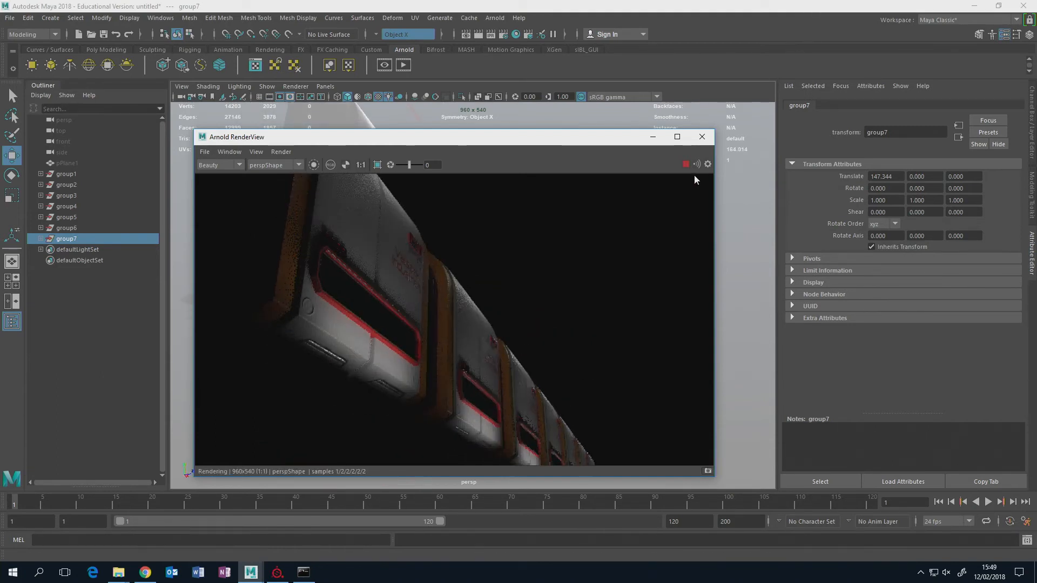
# Minimize Maya and Substance Painter, move the Labstream Start console aside, and launch Labstream Stop from the desktop.
pyautogui.click(974, 6)
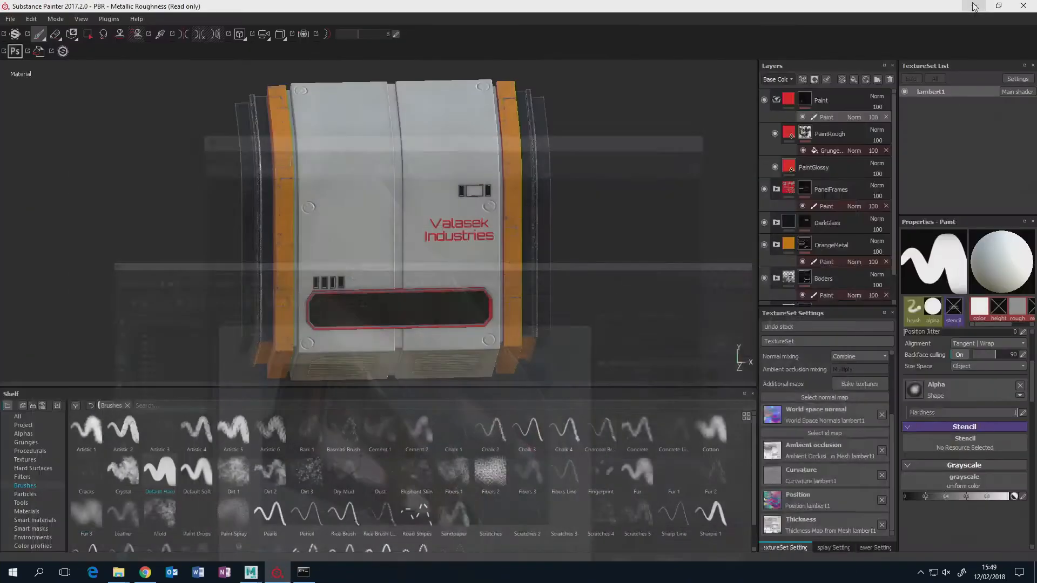
pyautogui.click(974, 6)
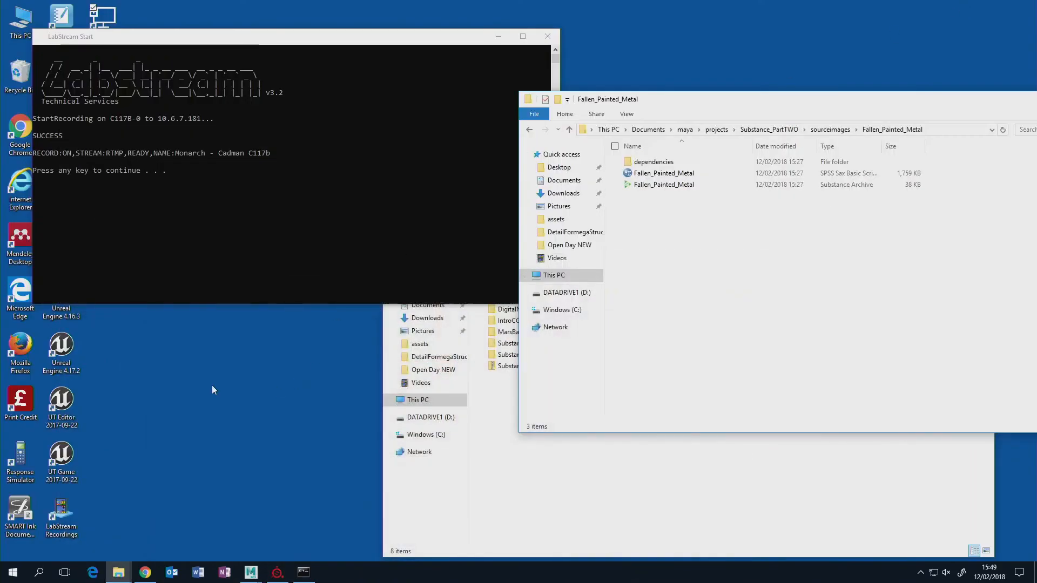
pyautogui.moveTo(273, 44); pyautogui.dragTo(356, 34)
pyautogui.doubleClick(104, 76)
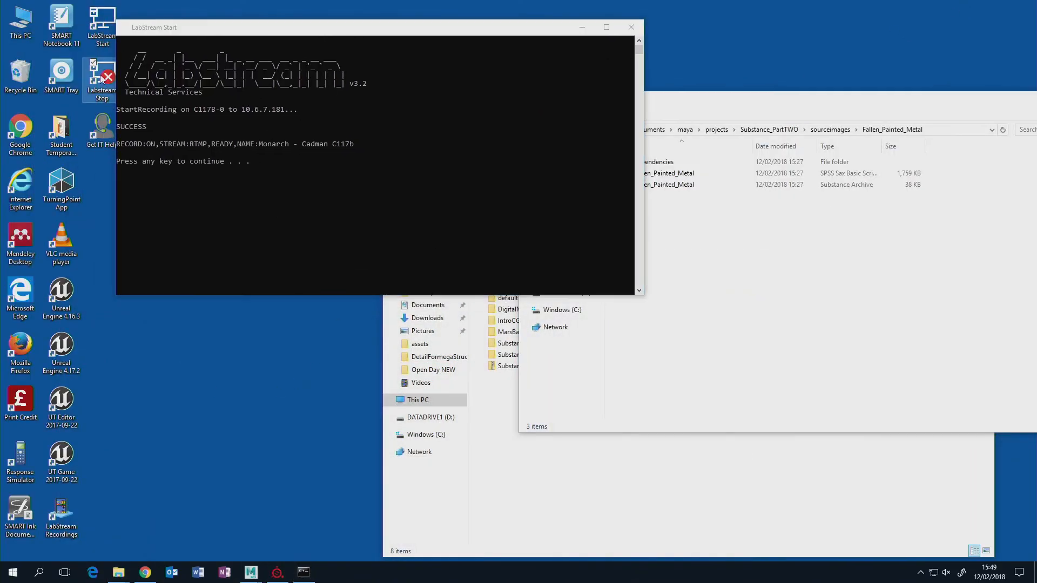